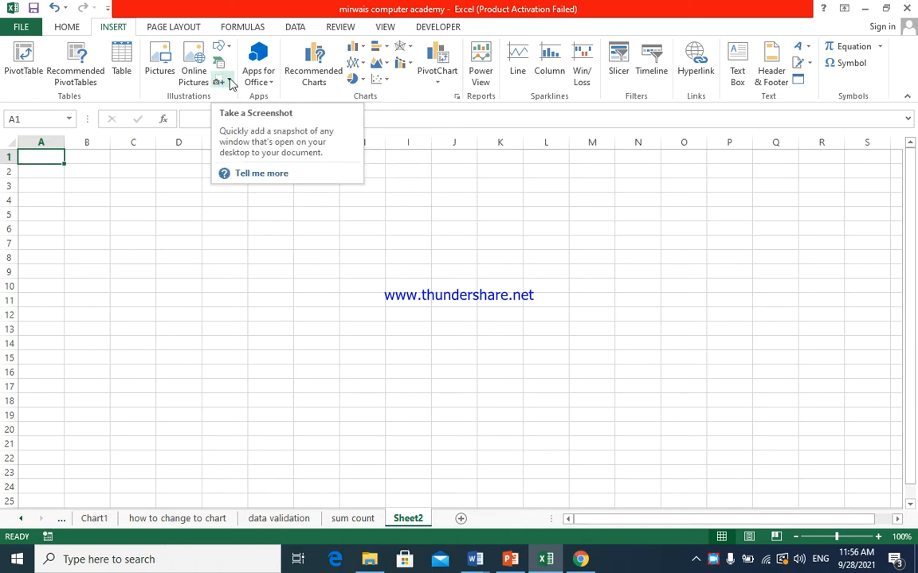
# - Insert a down block arrow about 1.28" high by 2.4" wide and place it across columns N to Q, rows 3 to 9
pyautogui.click(226, 50)
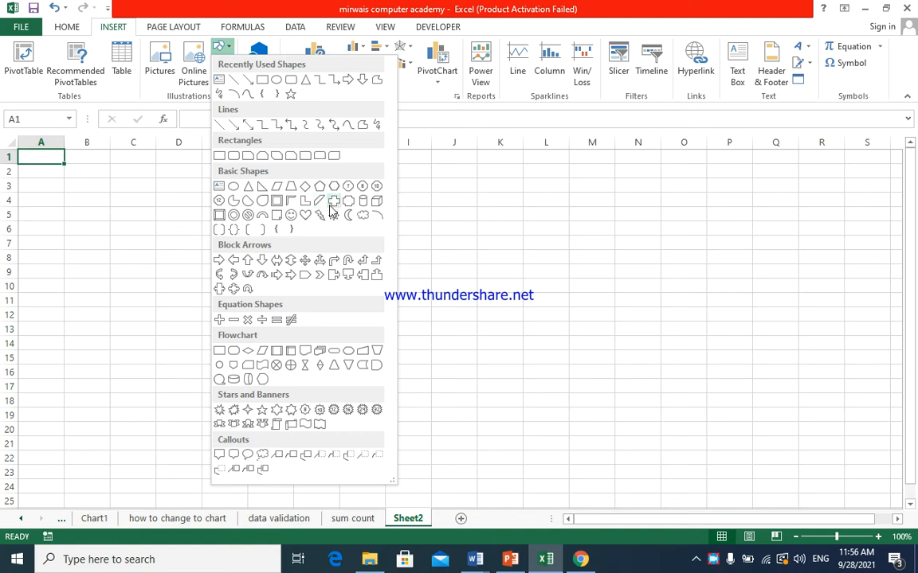
pyautogui.click(262, 260)
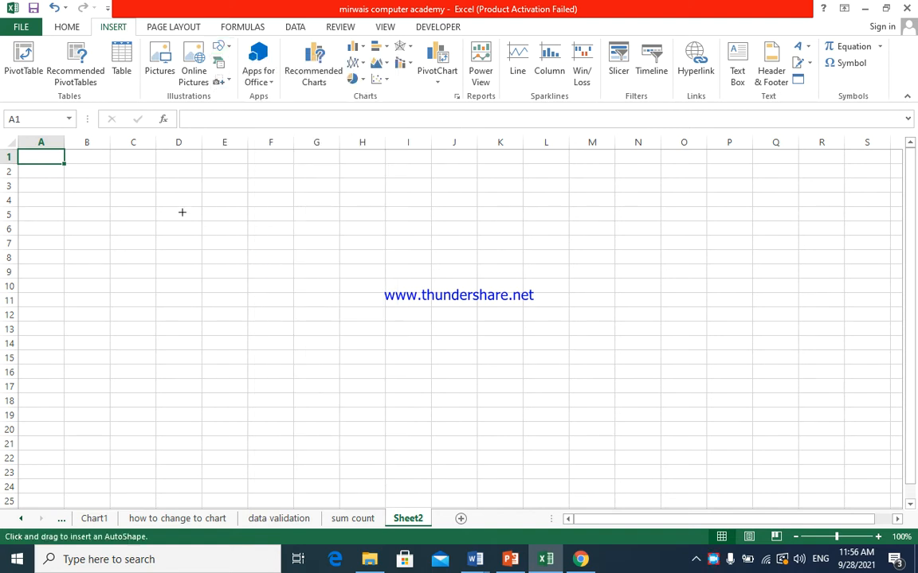
pyautogui.moveTo(164, 205)
pyautogui.mouseDown()
pyautogui.moveTo(387, 234)
pyautogui.moveTo(406, 272)
pyautogui.moveTo(332, 294)
pyautogui.mouseUp()
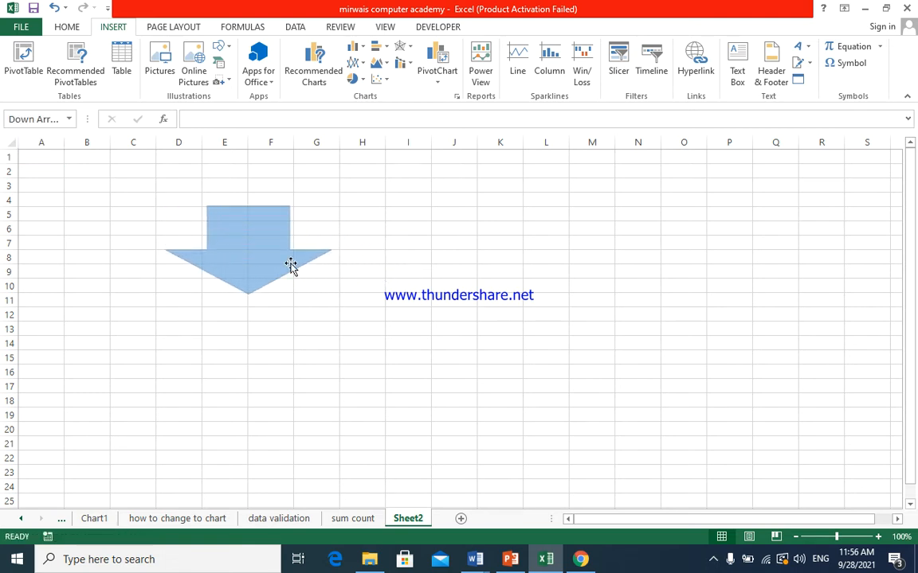
pyautogui.moveTo(265, 255); pyautogui.dragTo(709, 229)
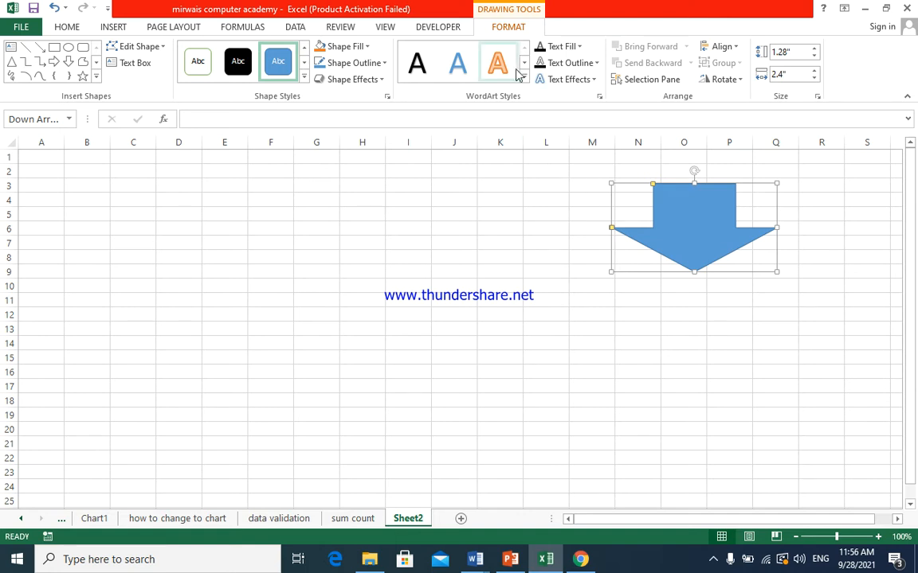
pyautogui.click(418, 228)
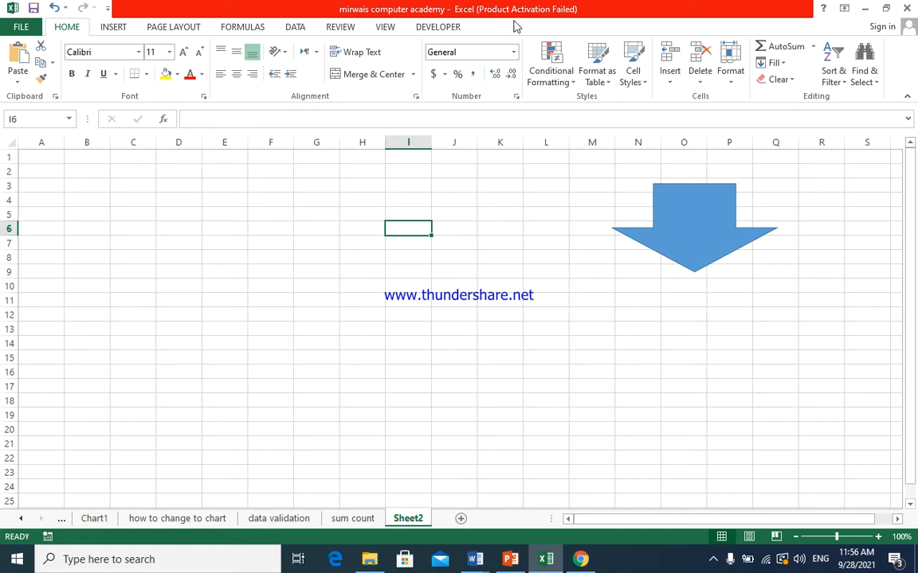
# - Insert a can shape about 2.18" high by 3.06" wide and place it across columns H to L beside the arrow
pyautogui.click(113, 27)
pyautogui.click(220, 46)
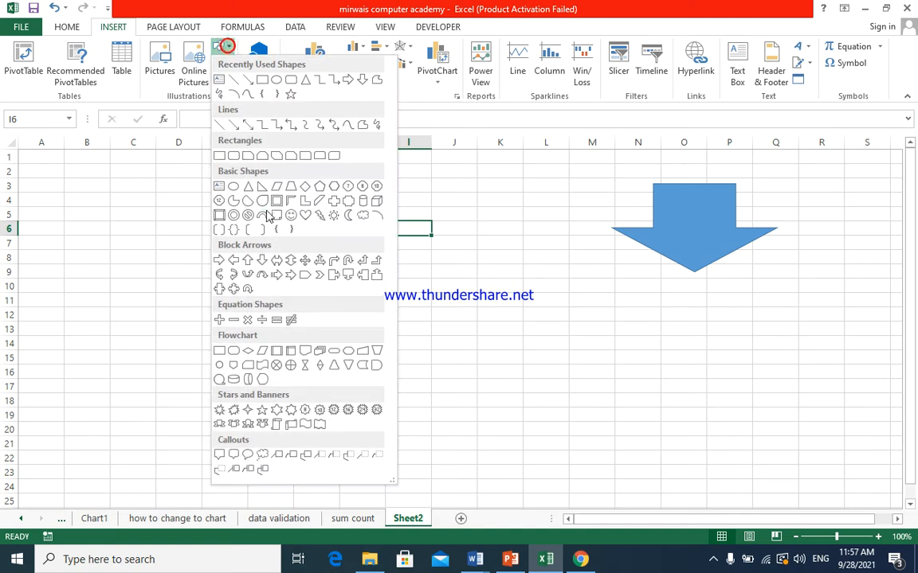
pyautogui.click(363, 205)
pyautogui.moveTo(204, 184)
pyautogui.mouseDown()
pyautogui.moveTo(273, 290)
pyautogui.moveTo(414, 331)
pyautogui.mouseUp()
pyautogui.moveTo(293, 231)
pyautogui.mouseDown()
pyautogui.moveTo(463, 283)
pyautogui.moveTo(433, 250)
pyautogui.mouseUp()
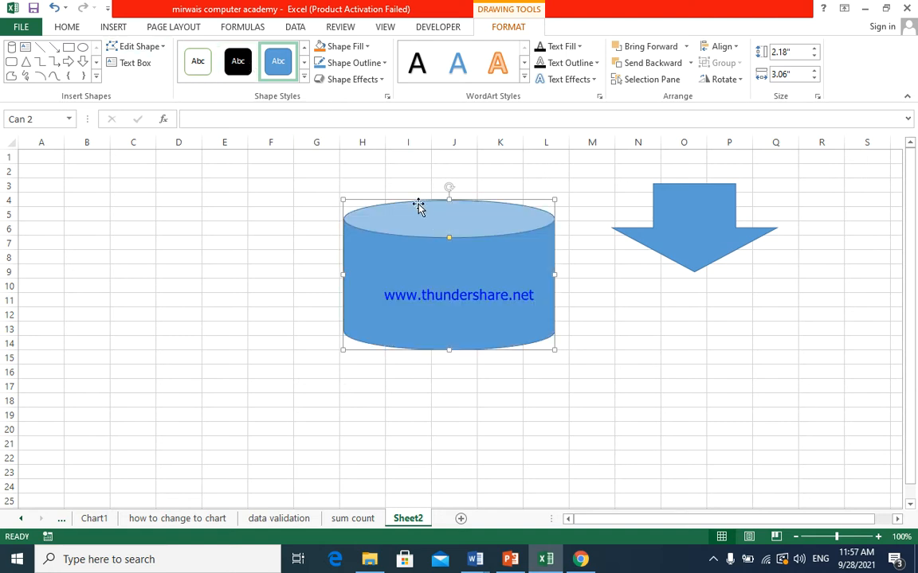
# - Fill the can with the picture file 2015-07-08-09.14.16-1 from the "pic for design" folder
pyautogui.click(368, 46)
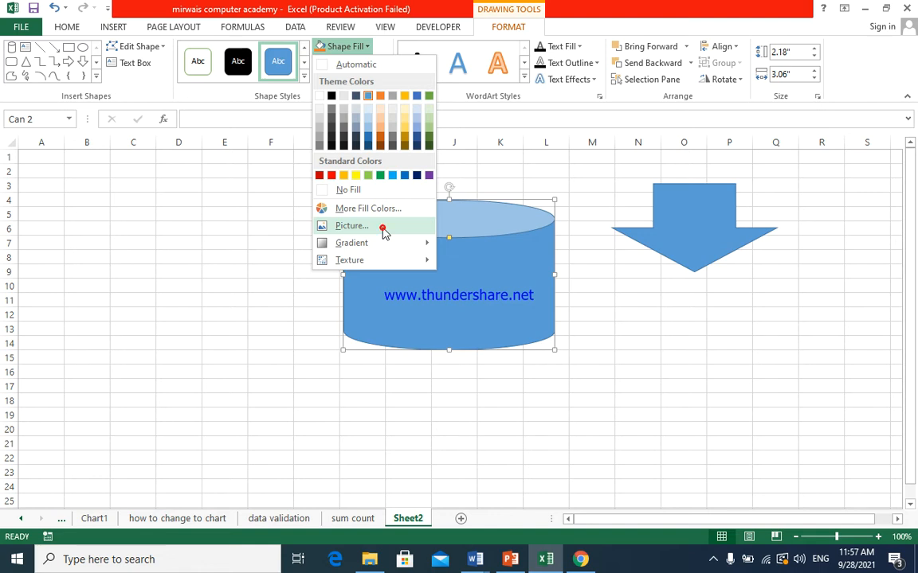
pyautogui.click(383, 232)
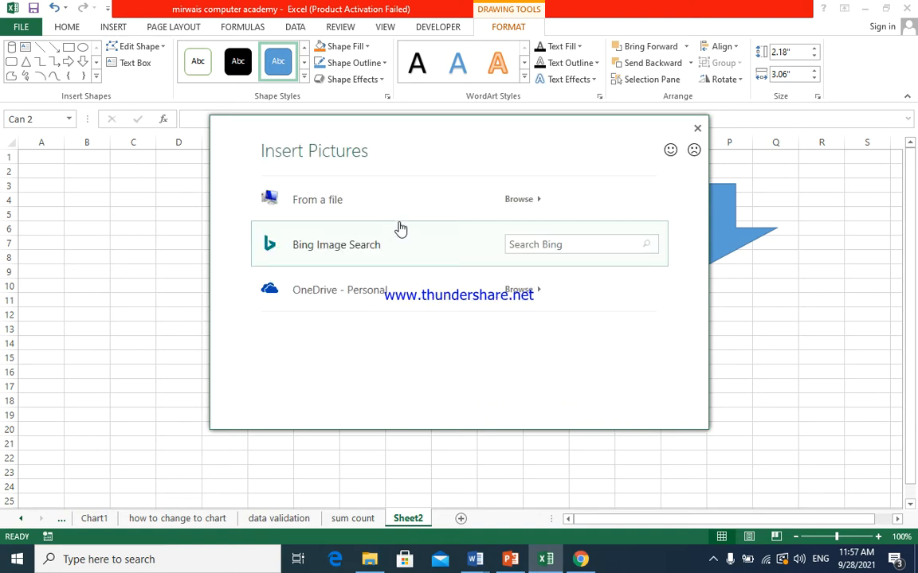
pyautogui.click(419, 208)
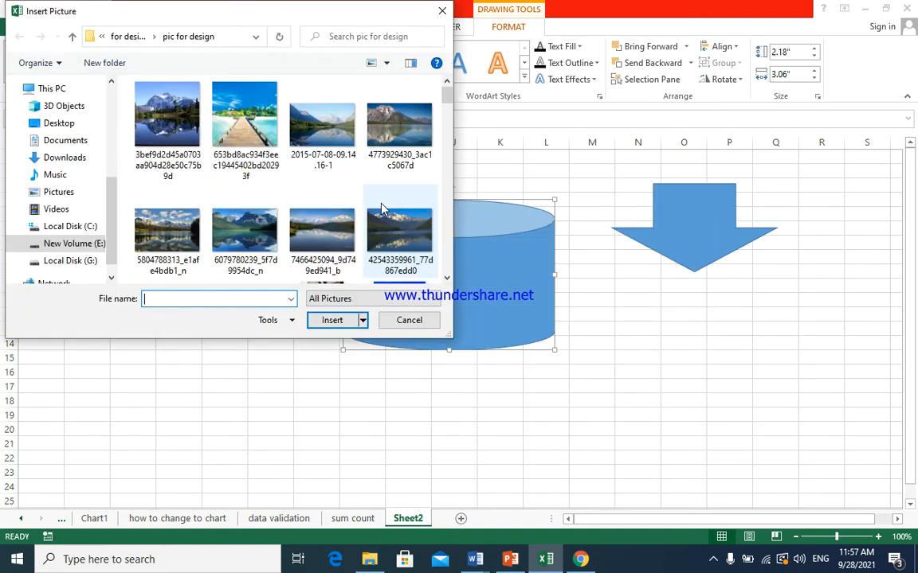
pyautogui.click(313, 142)
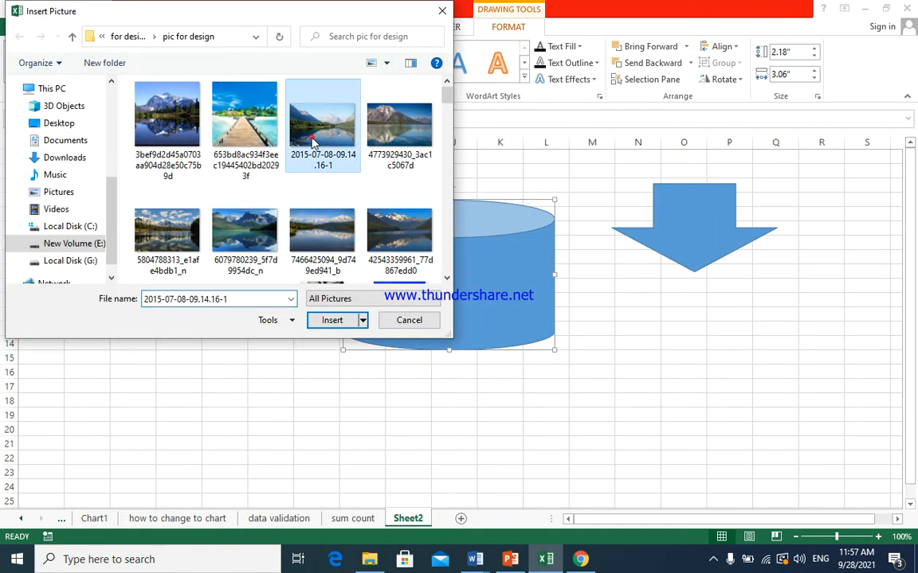
pyautogui.click(333, 322)
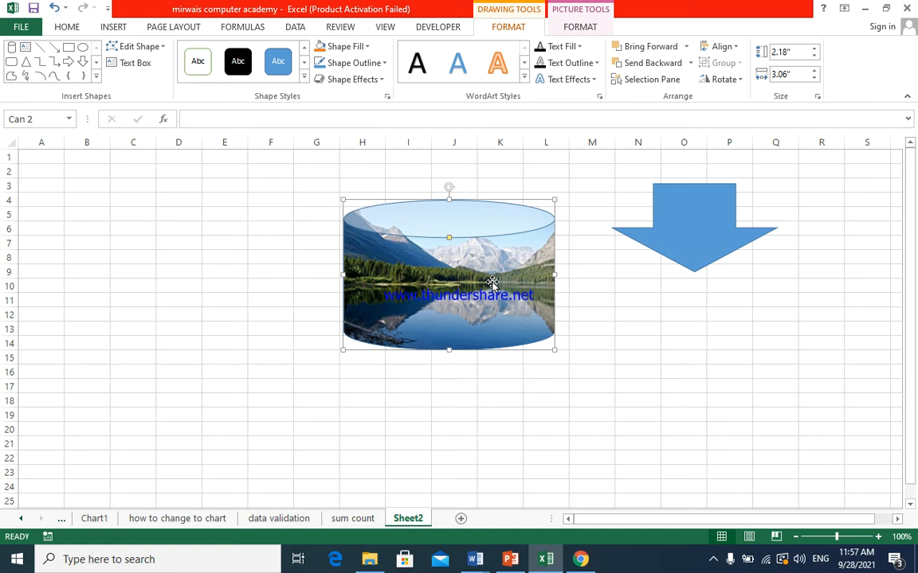
# - Try no fill and solid fill on the can, ending with a gradient fill that uses the dark gold radial preset
pyautogui.click(368, 47)
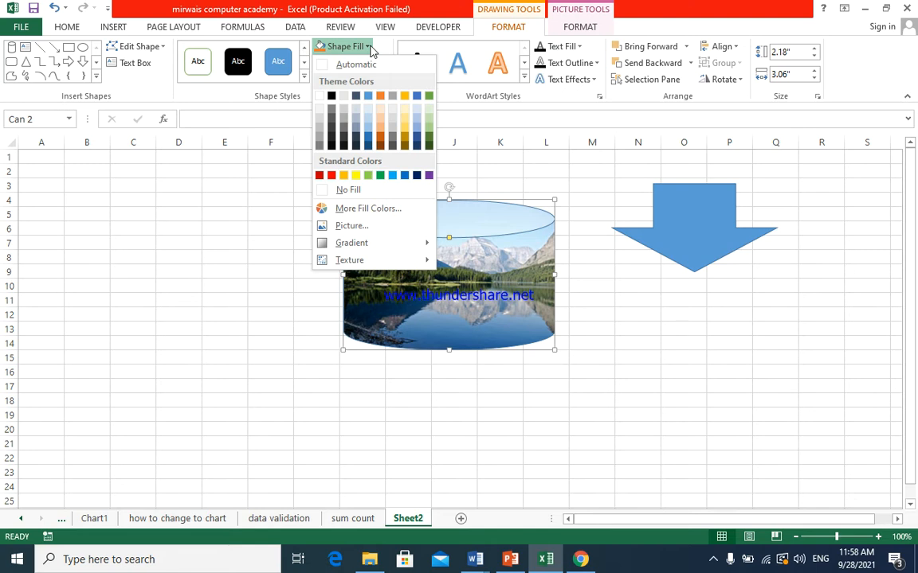
pyautogui.moveTo(383, 244)
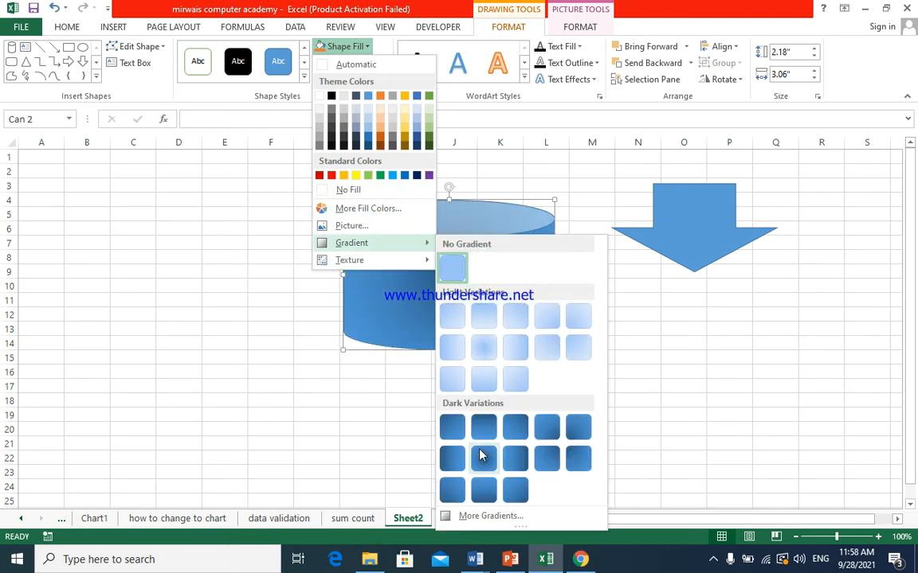
pyautogui.click(490, 516)
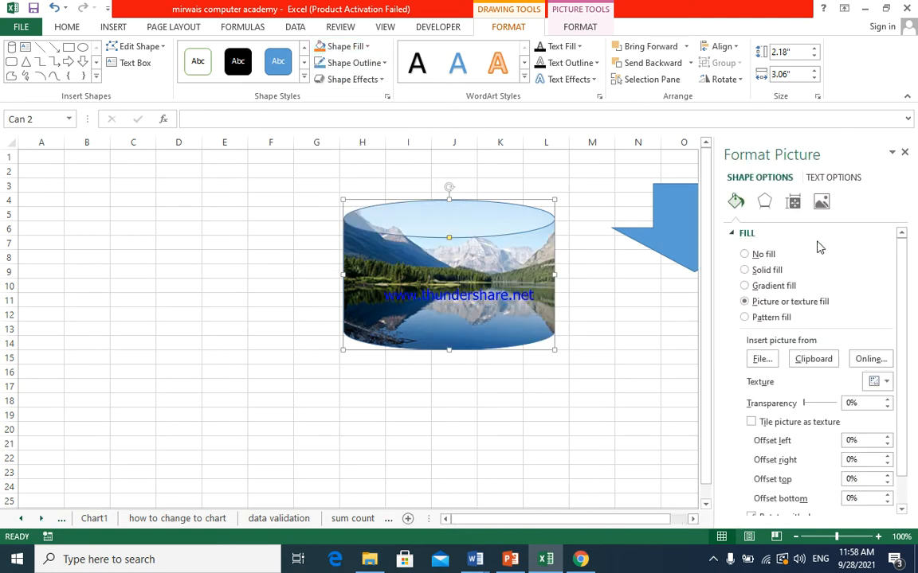
pyautogui.click(745, 253)
pyautogui.click(745, 271)
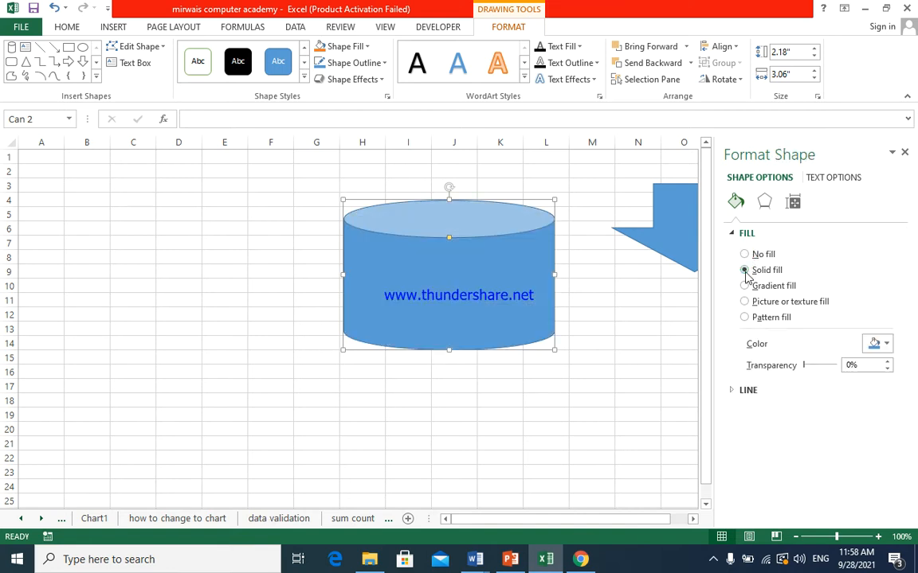
pyautogui.click(745, 287)
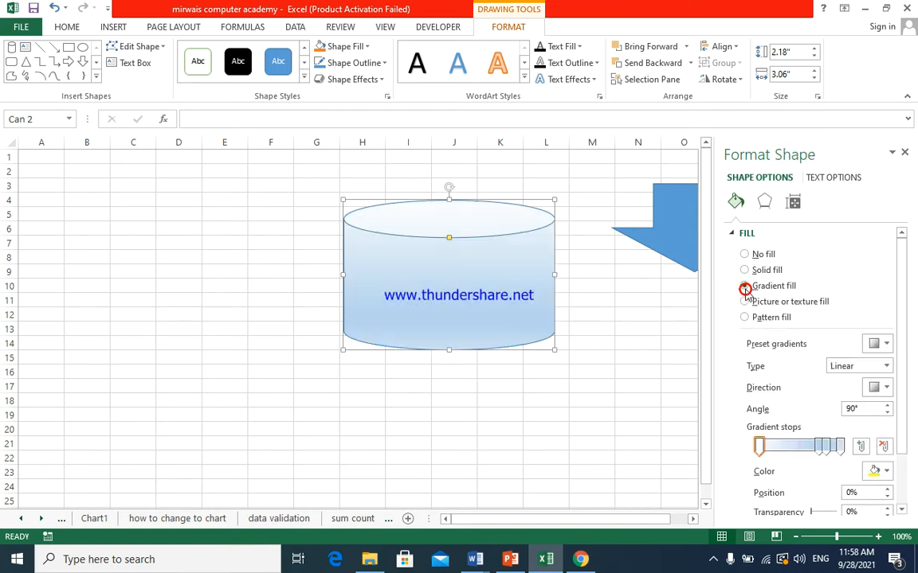
pyautogui.click(885, 344)
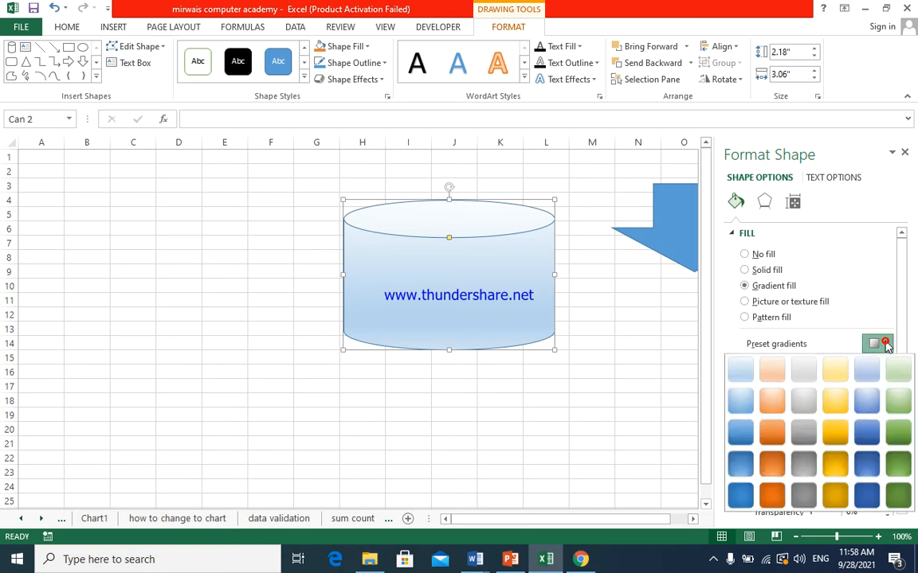
pyautogui.click(835, 469)
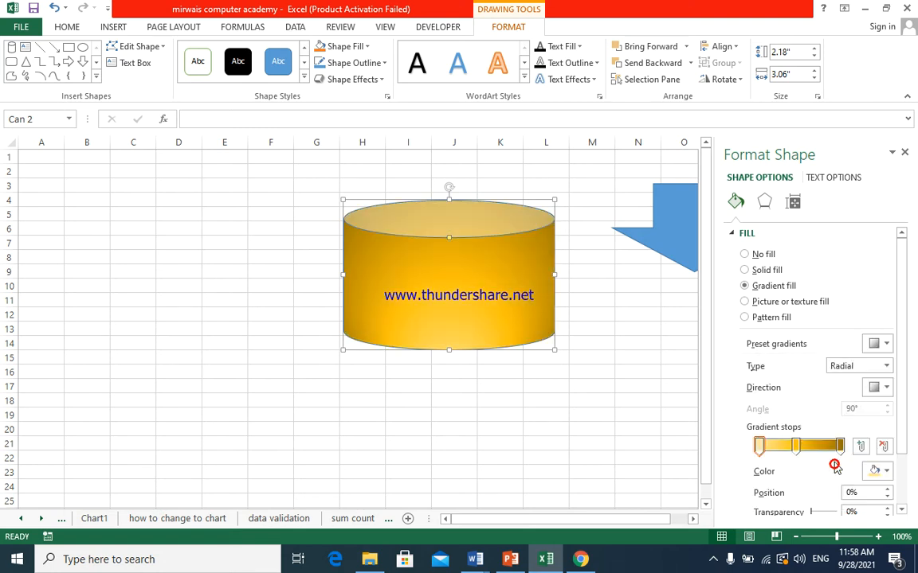
# - Try the rectangular, radial, linear and path gradient types on the can and move the middle gradient stop to 29%
pyautogui.click(886, 368)
pyautogui.click(867, 411)
pyautogui.click(886, 365)
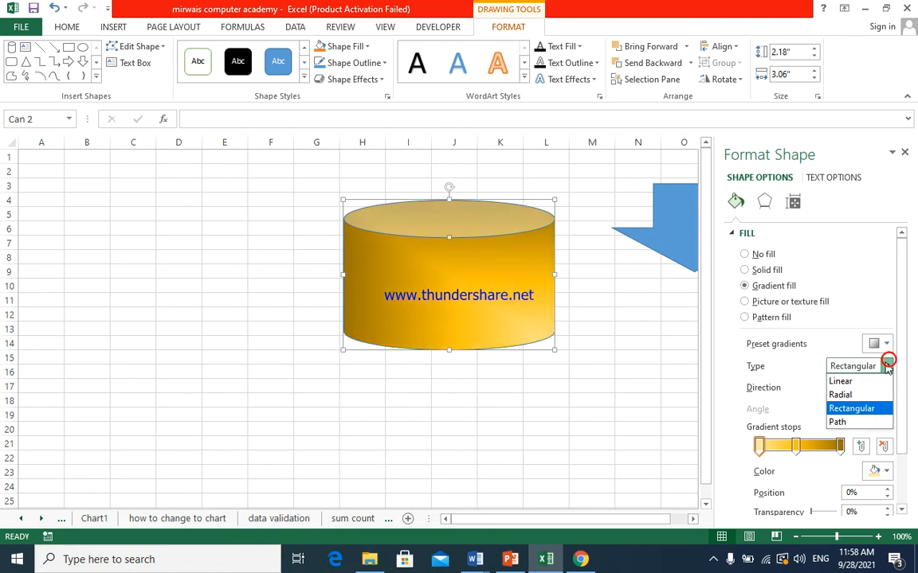
pyautogui.click(854, 394)
pyautogui.click(887, 367)
pyautogui.click(868, 380)
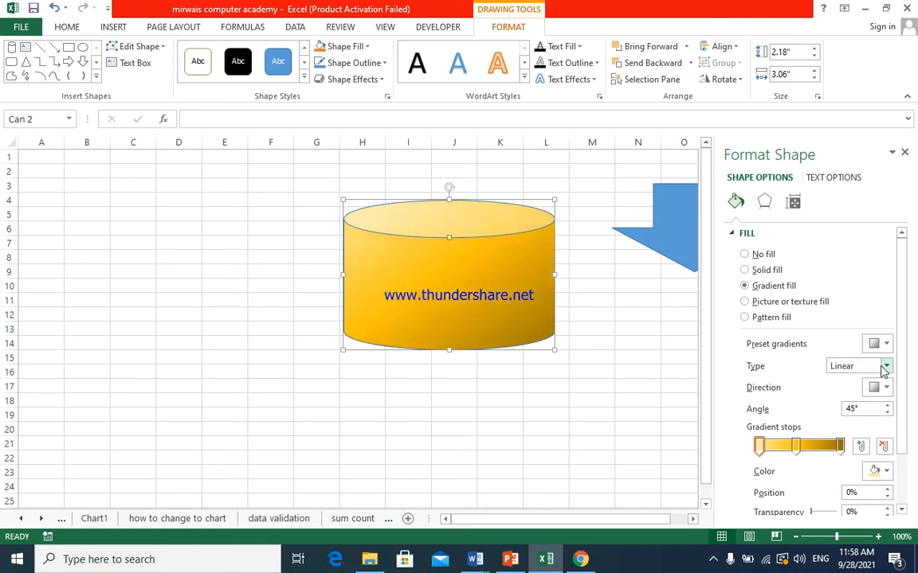
pyautogui.click(884, 366)
pyautogui.click(862, 422)
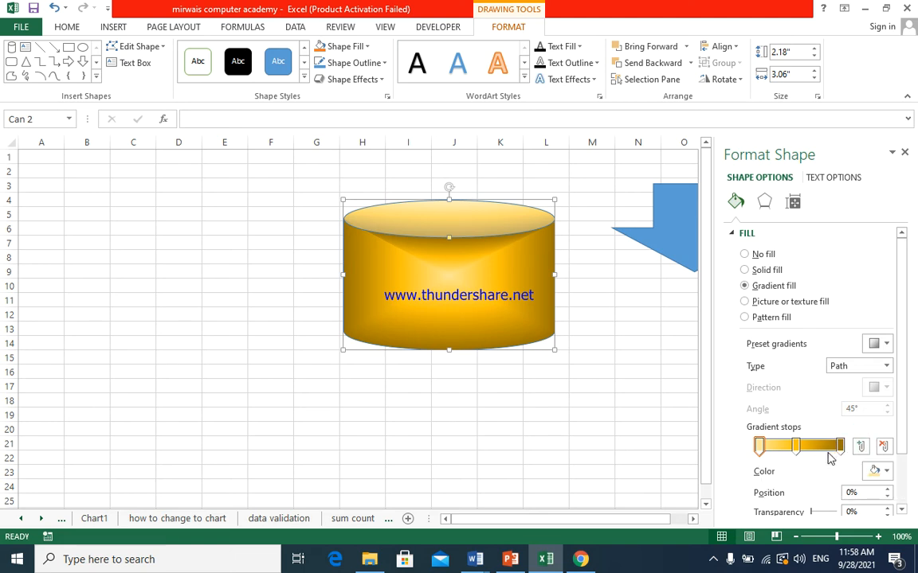
pyautogui.moveTo(794, 446)
pyautogui.mouseDown()
pyautogui.moveTo(811, 448)
pyautogui.moveTo(782, 458)
pyautogui.mouseUp()
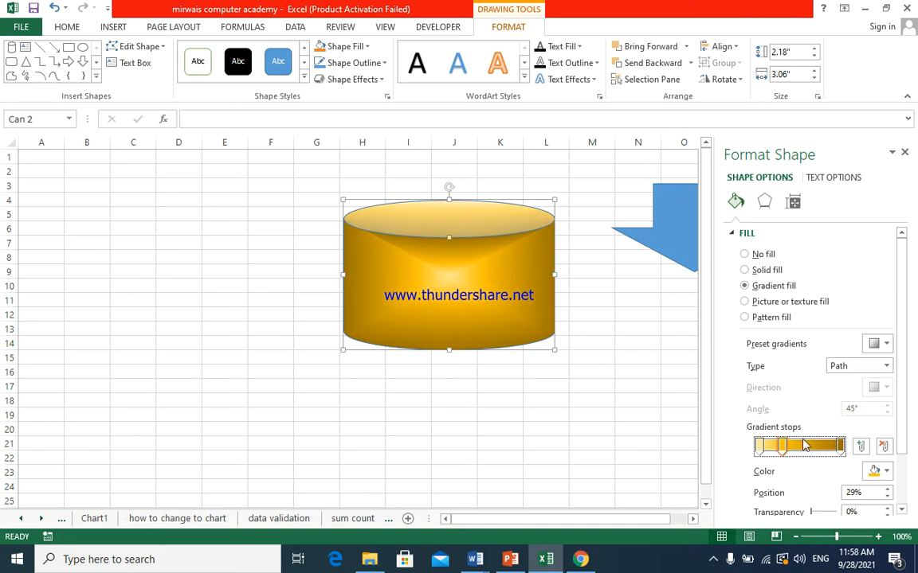
# - Try the picture fill and several pattern fills on the can, ending with the diagonal brick pattern
pyautogui.click(745, 302)
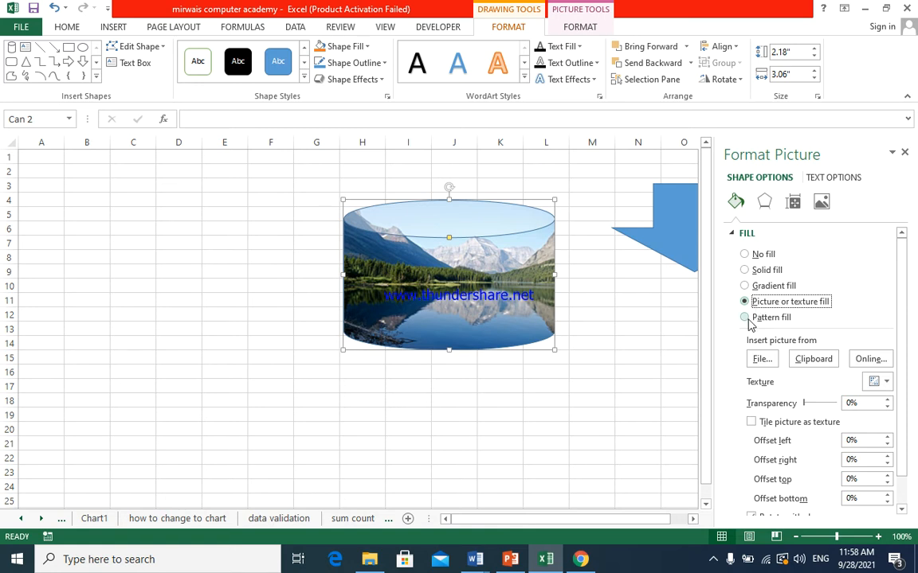
pyautogui.click(745, 319)
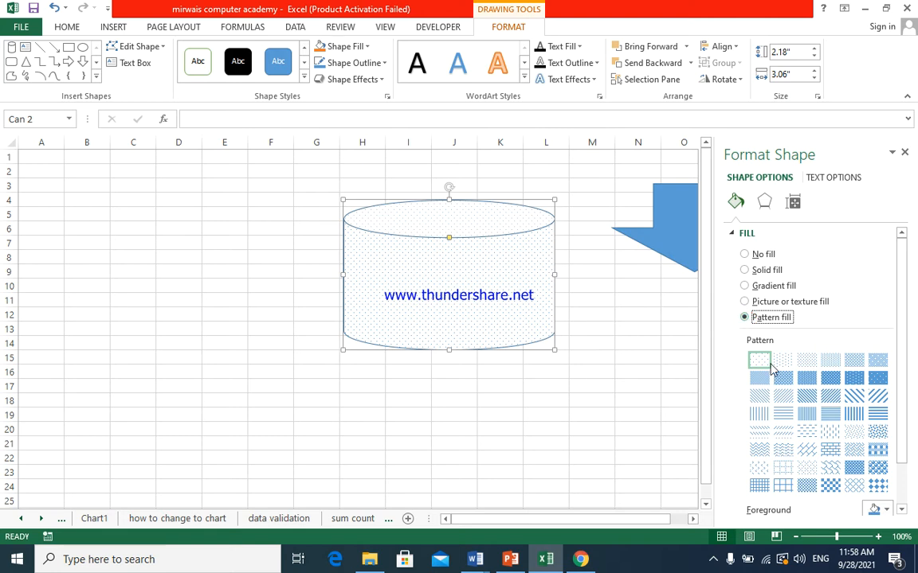
pyautogui.click(836, 424)
pyautogui.click(852, 398)
pyautogui.click(802, 397)
pyautogui.click(783, 451)
pyautogui.click(807, 451)
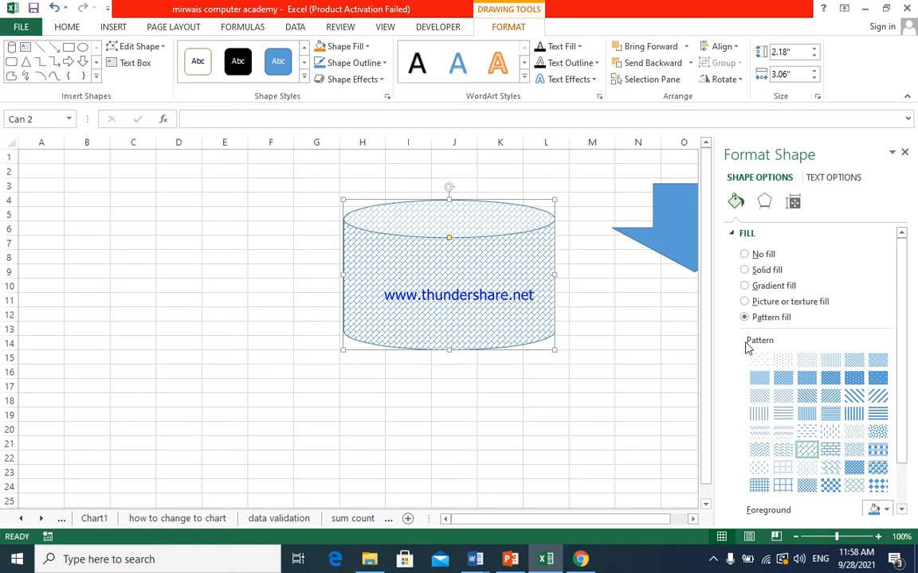
# - Set the can back to its picture fill and close the shape formatting settings
pyautogui.click(745, 301)
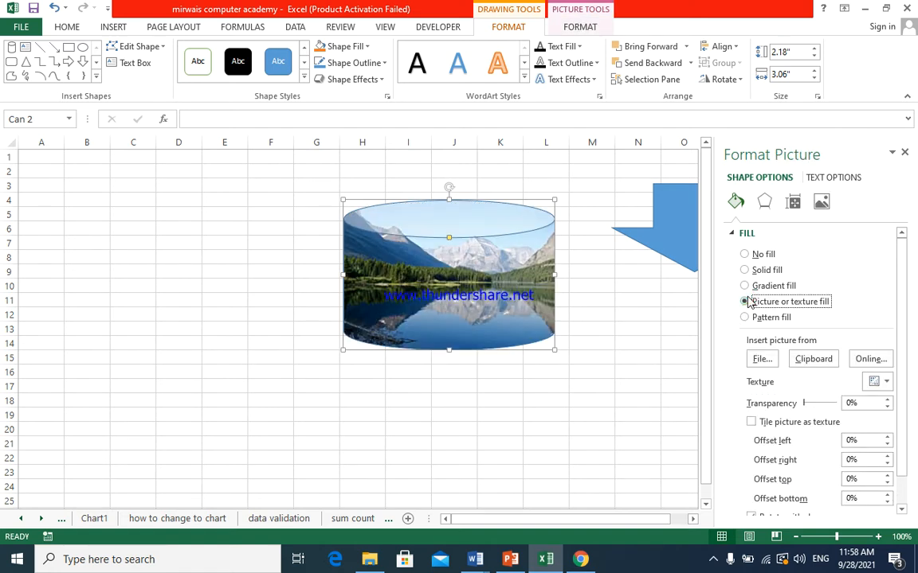
pyautogui.scroll(-1, 710, 382)
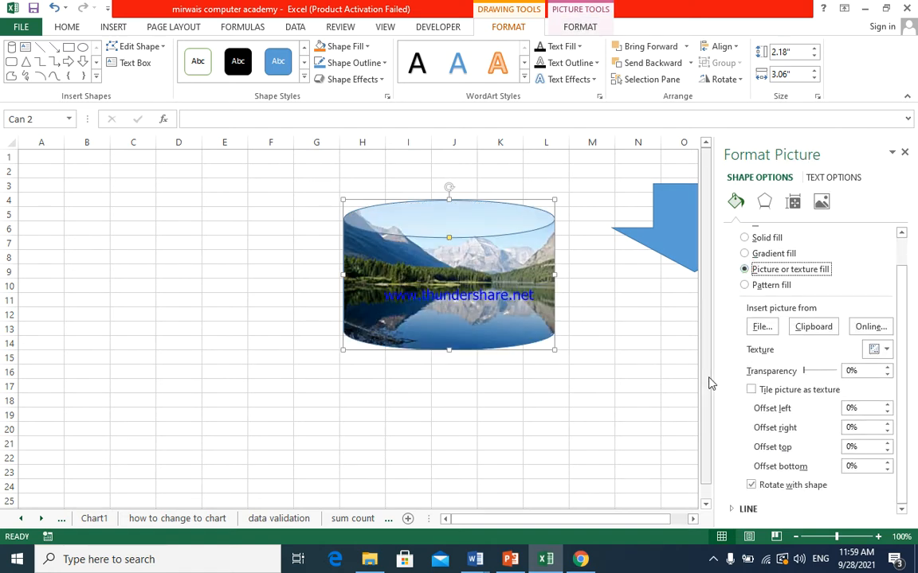
pyautogui.click(617, 360)
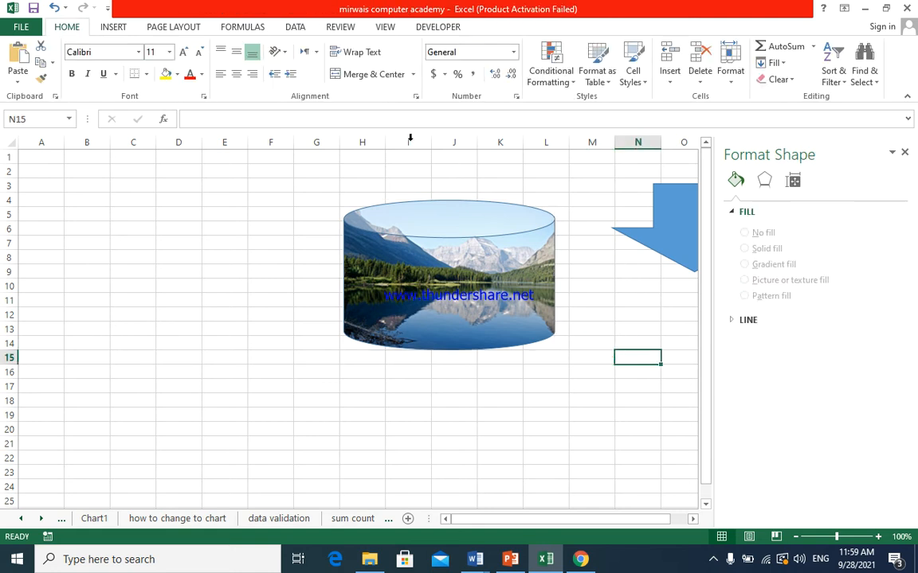
pyautogui.click(904, 152)
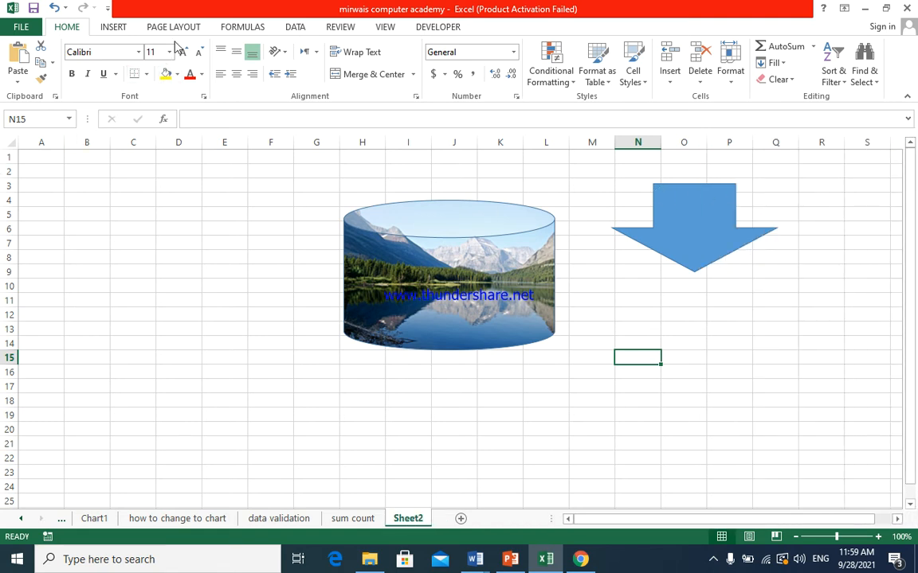
# - Insert a rectangle about 1.35" high by 3.97" wide across columns A to G, rows 7 to 13
pyautogui.click(114, 27)
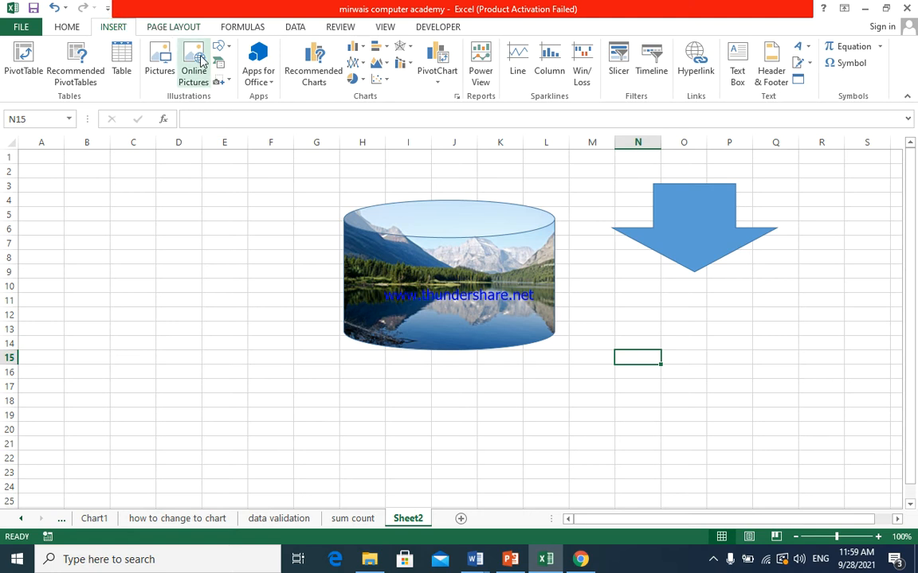
pyautogui.click(224, 47)
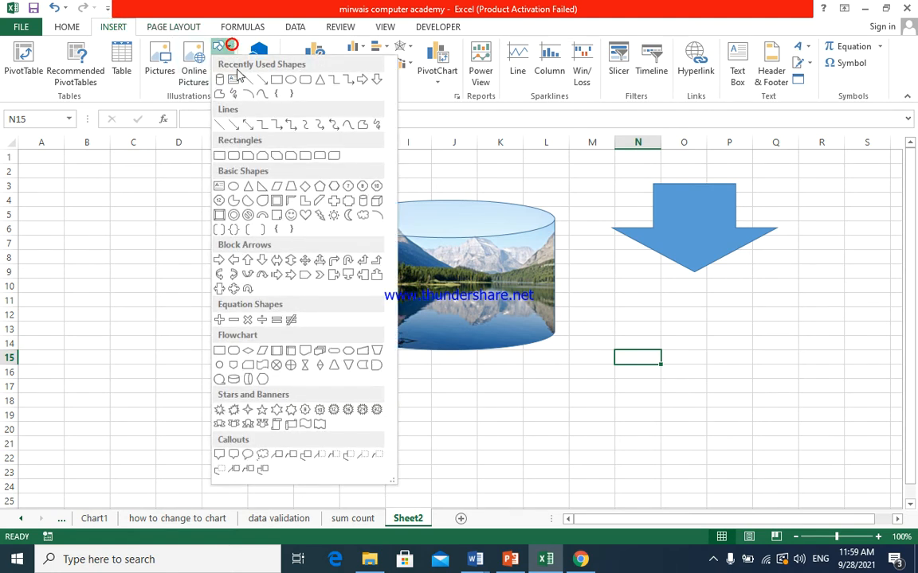
pyautogui.click(220, 156)
pyautogui.moveTo(33, 240)
pyautogui.mouseDown()
pyautogui.moveTo(86, 313)
pyautogui.moveTo(262, 337)
pyautogui.moveTo(308, 333)
pyautogui.mouseUp()
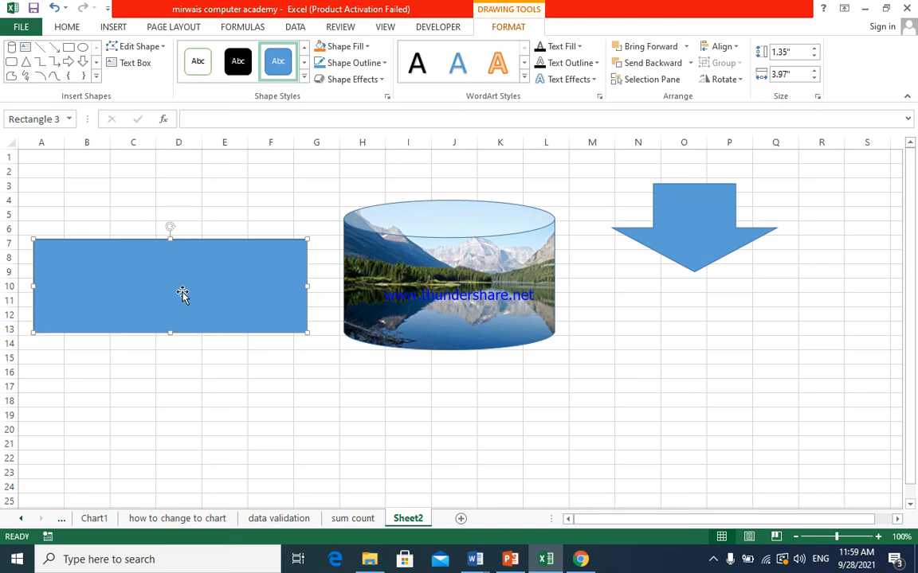
# - Add the text "mirwais computer academy" to the rectangle and set its font size to 24
pyautogui.rightClick(183, 293)
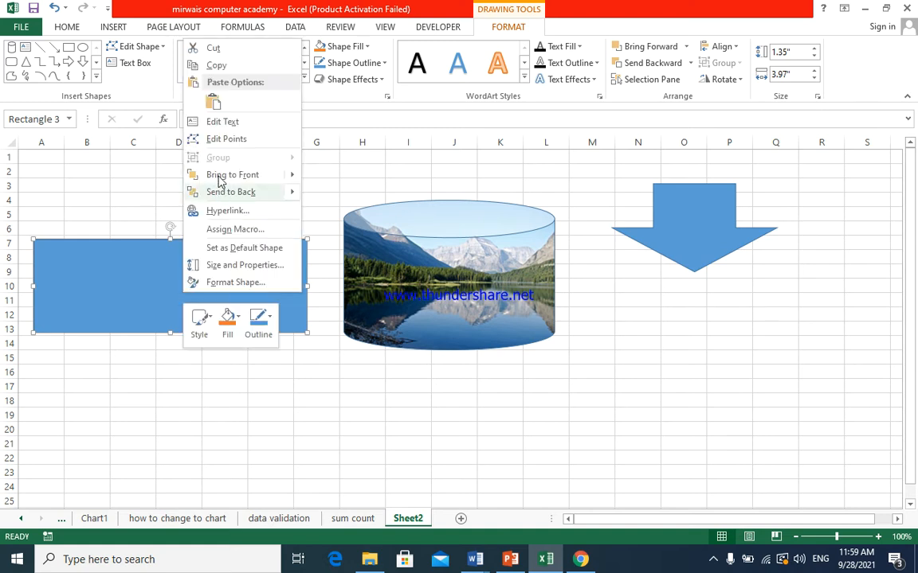
pyautogui.click(226, 121)
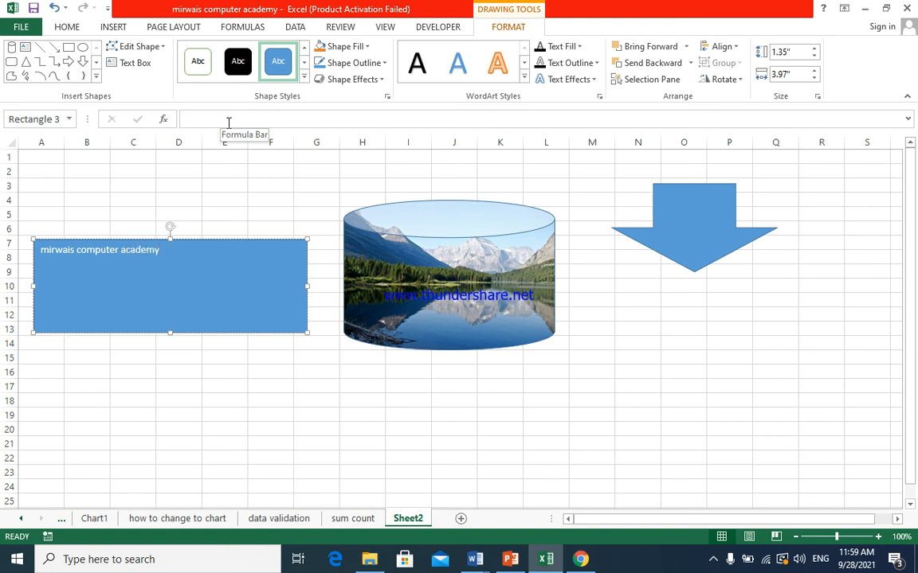
pyautogui.hotkey('ctrl', 'a')
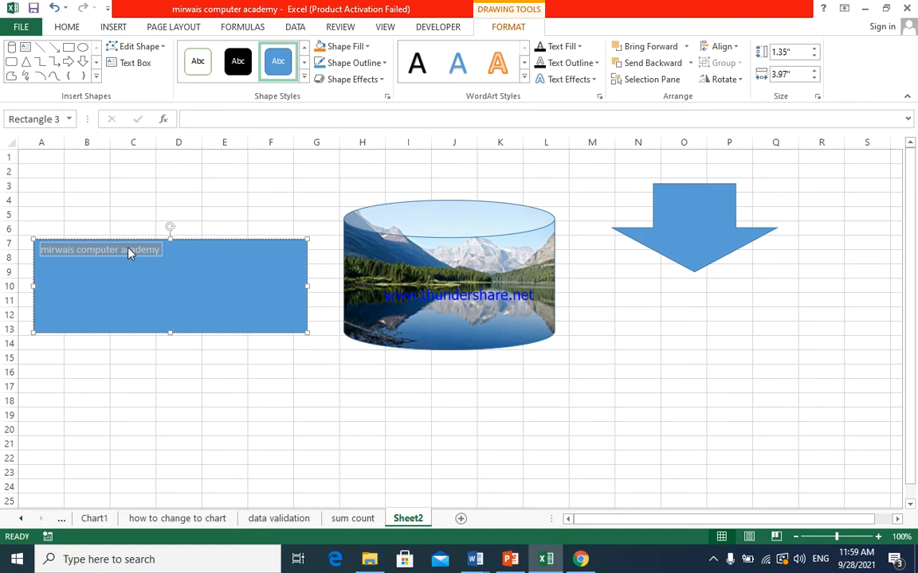
pyautogui.click(75, 28)
pyautogui.click(165, 52)
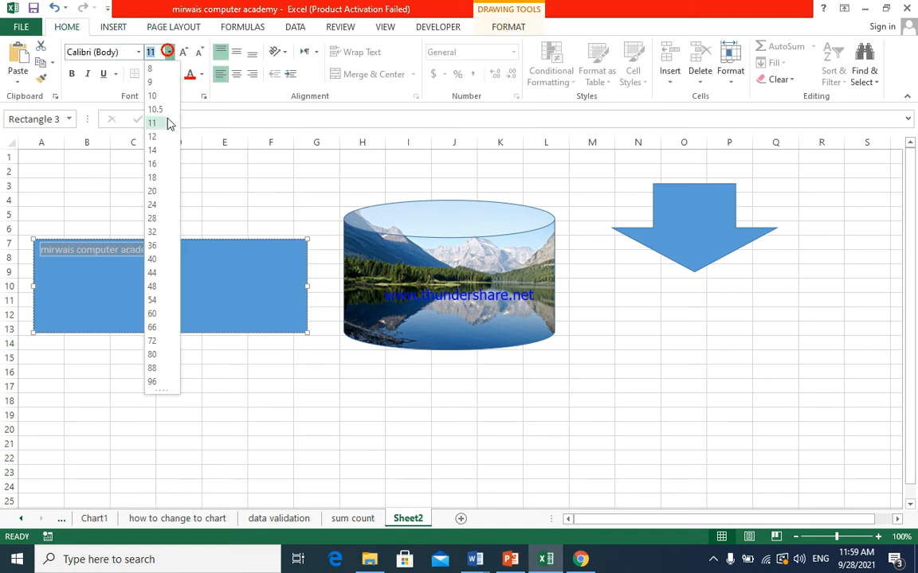
pyautogui.click(156, 206)
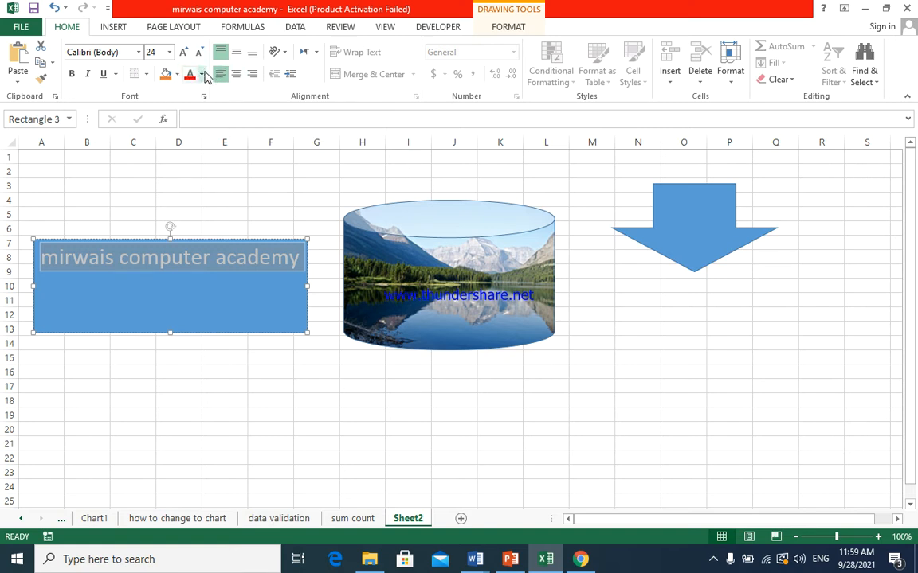
# - Centre the rectangle's text horizontally and vertically and format it in white Arial Narrow
pyautogui.click(236, 74)
pyautogui.click(235, 53)
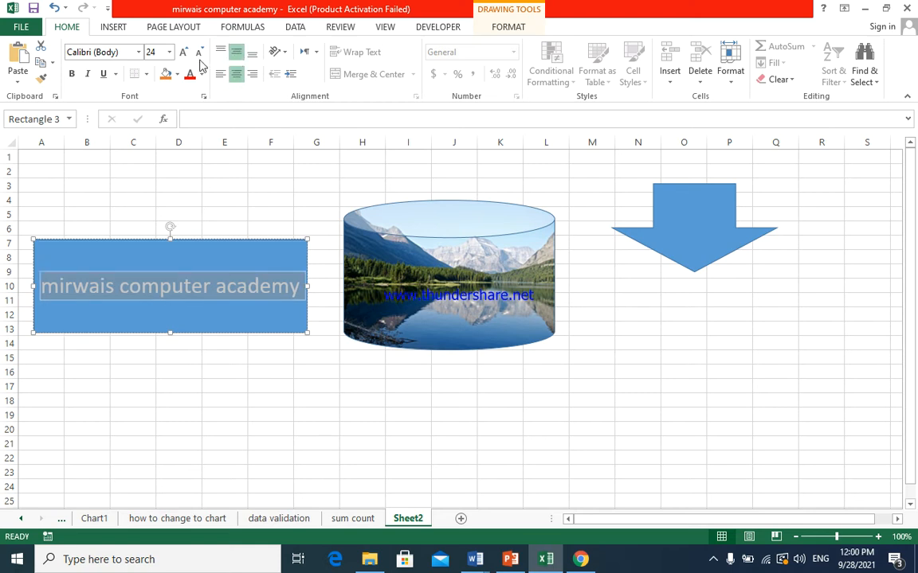
pyautogui.click(200, 74)
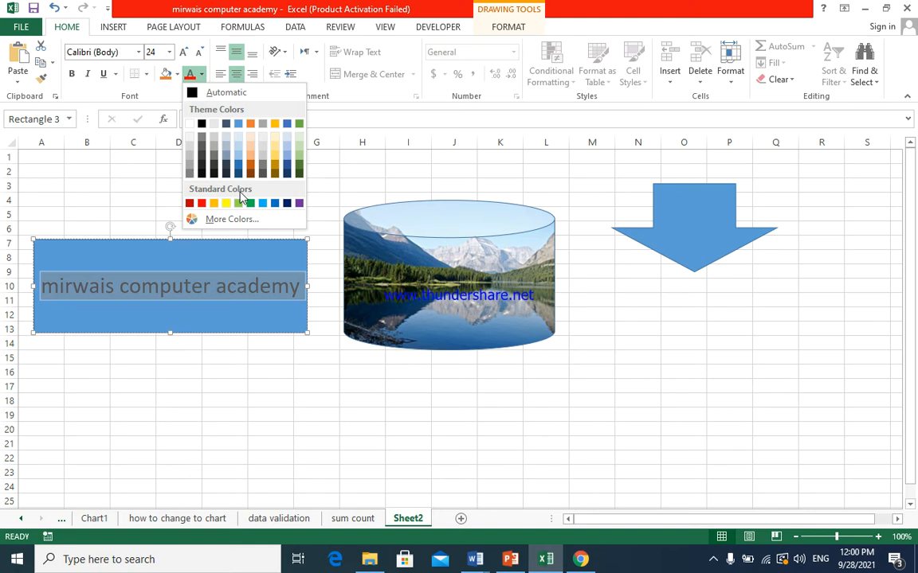
pyautogui.click(189, 124)
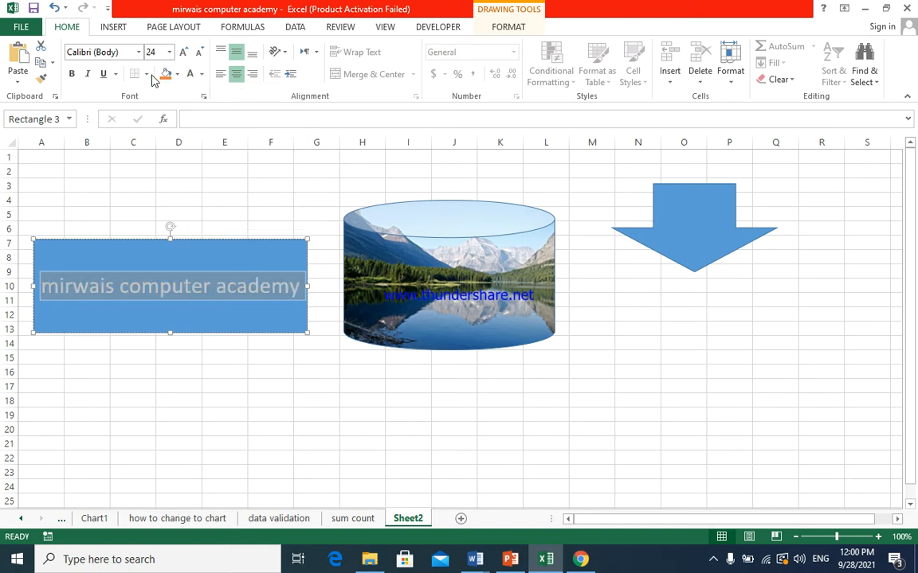
pyautogui.click(138, 53)
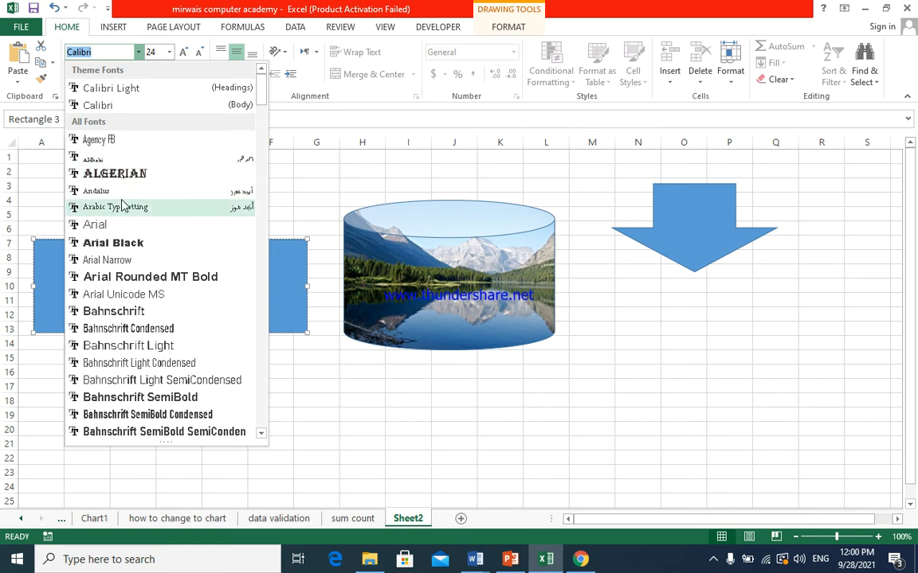
pyautogui.click(128, 260)
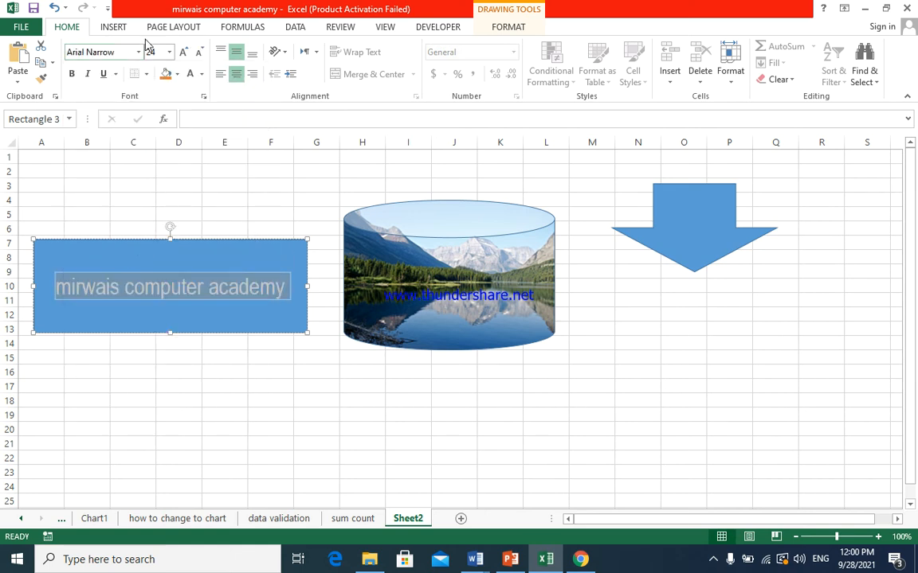
pyautogui.click(111, 27)
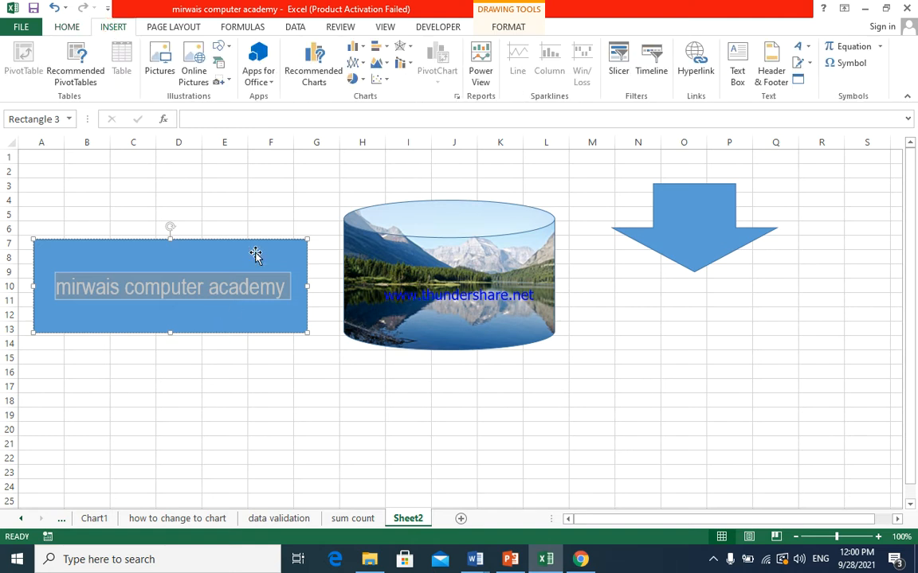
pyautogui.click(270, 217)
pyautogui.click(222, 291)
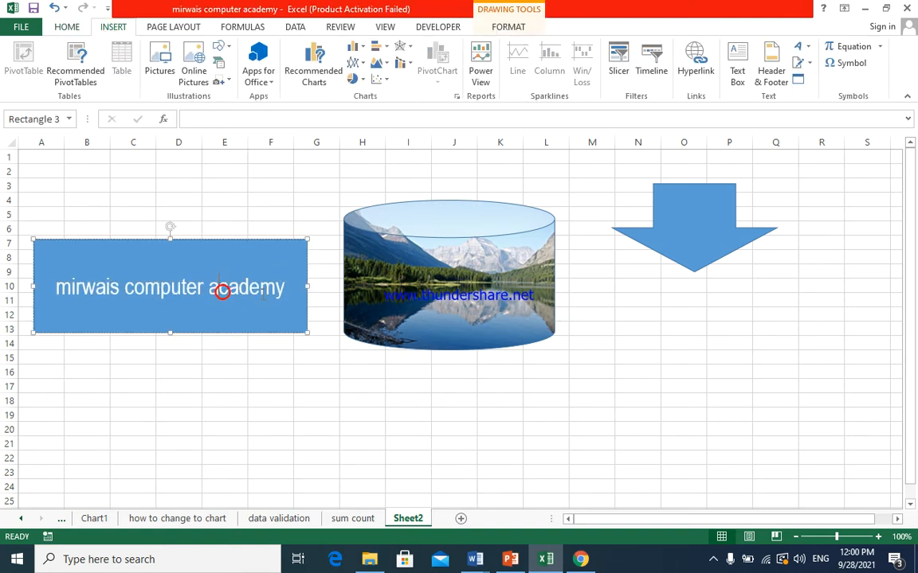
pyautogui.moveTo(280, 289); pyautogui.dragTo(54, 288)
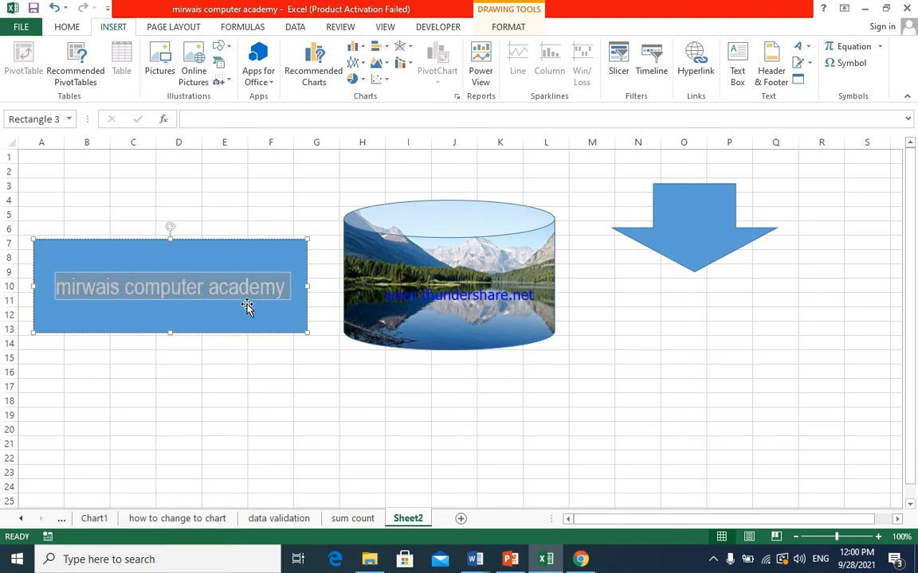
pyautogui.click(511, 29)
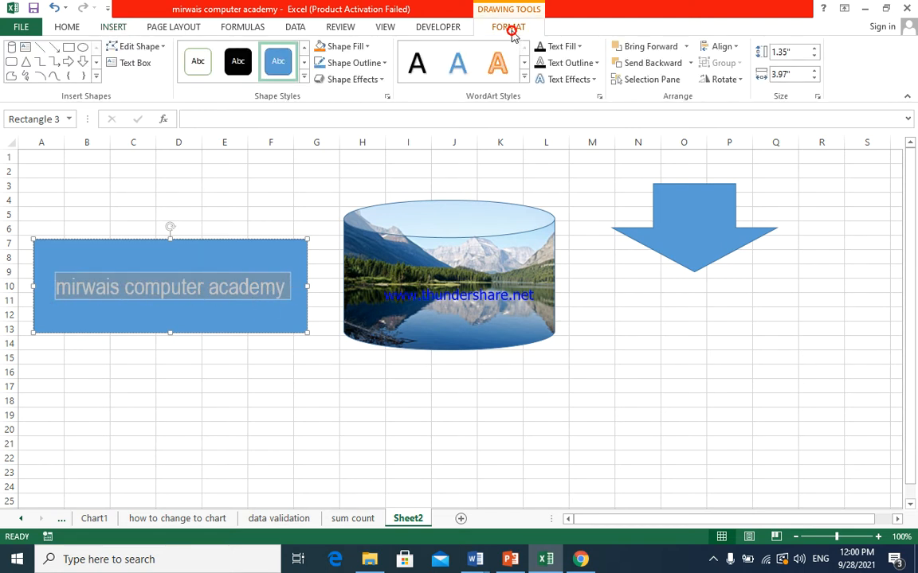
pyautogui.click(367, 47)
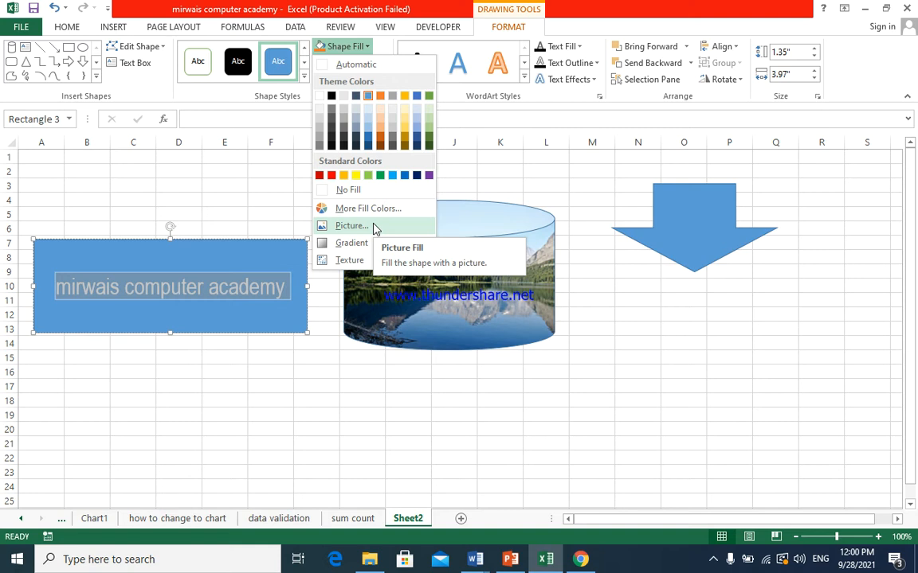
pyautogui.click(307, 281)
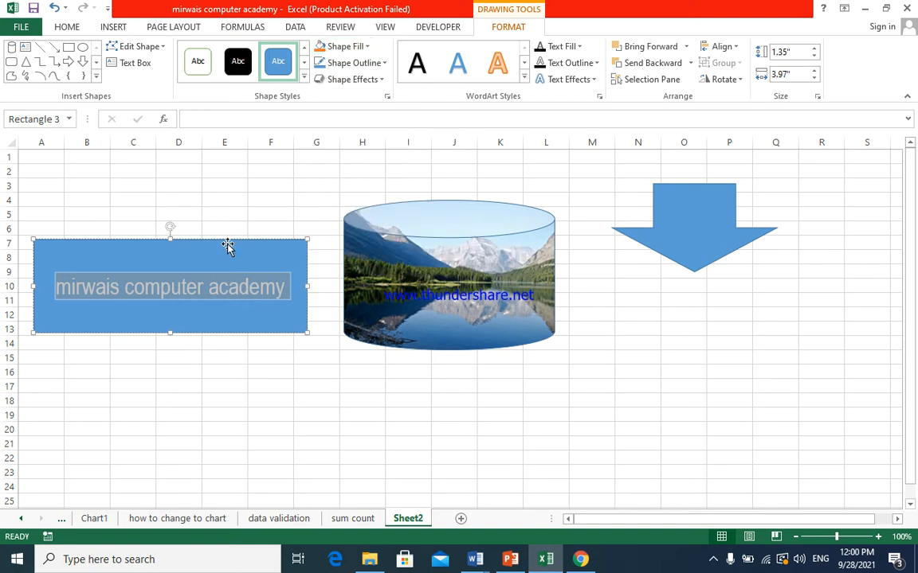
# - Move the rectangle to columns D to J, rows 8 to 14, and the can to columns O to S, rows 12 to 22
pyautogui.moveTo(227, 237); pyautogui.dragTo(359, 252)
pyautogui.moveTo(455, 229); pyautogui.dragTo(750, 361)
pyautogui.click(393, 291)
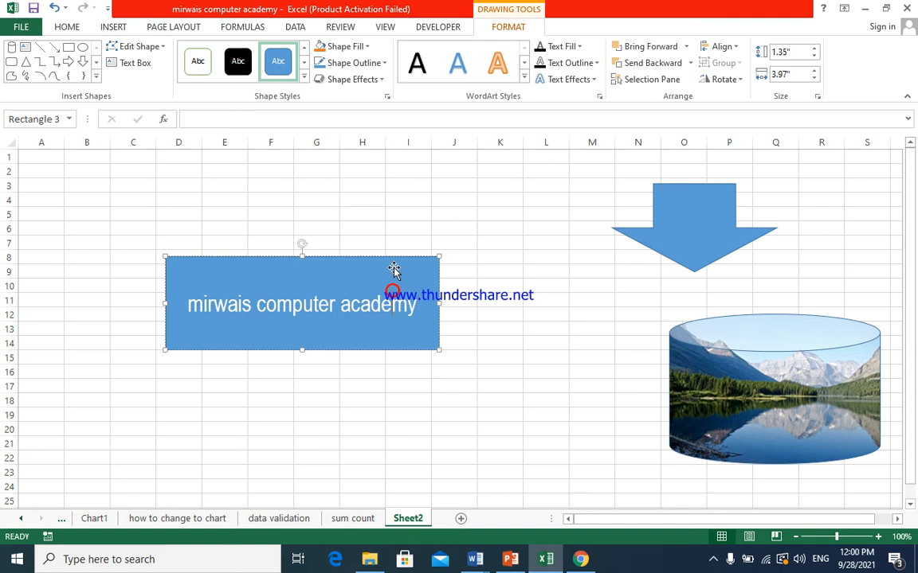
# - Widen the rectangle to about 6.03" and set its text to font size 36
pyautogui.moveTo(438, 303); pyautogui.dragTo(580, 305)
pyautogui.moveTo(486, 305); pyautogui.dragTo(306, 314)
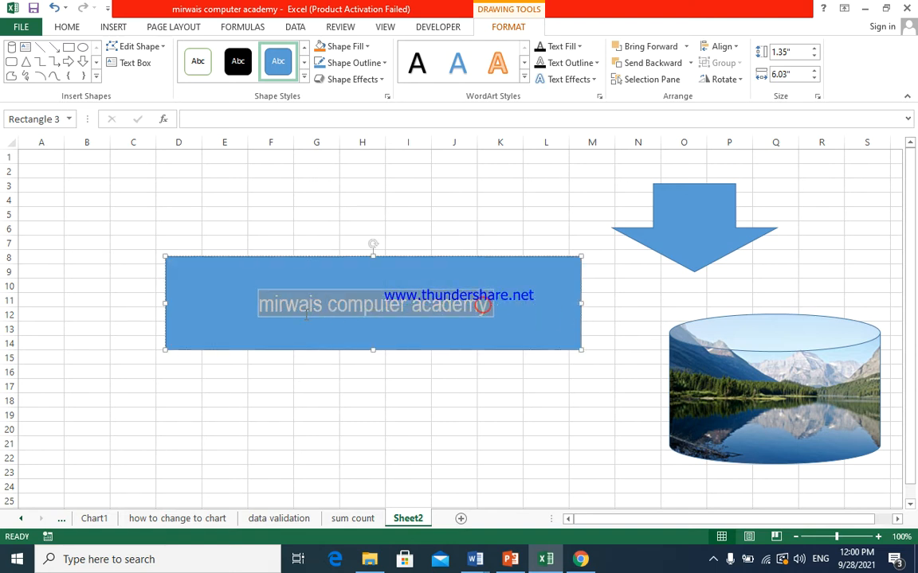
pyautogui.click(70, 28)
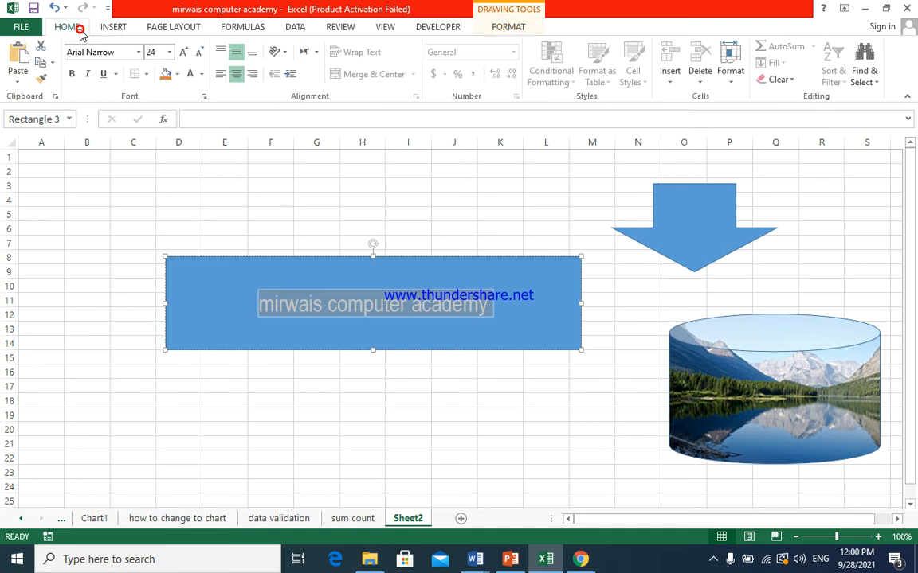
pyautogui.click(169, 52)
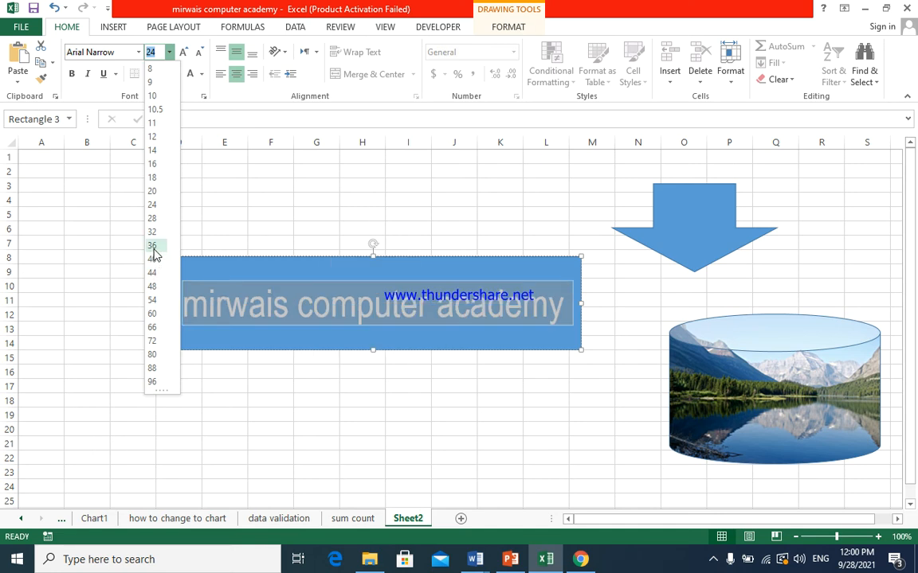
pyautogui.click(154, 249)
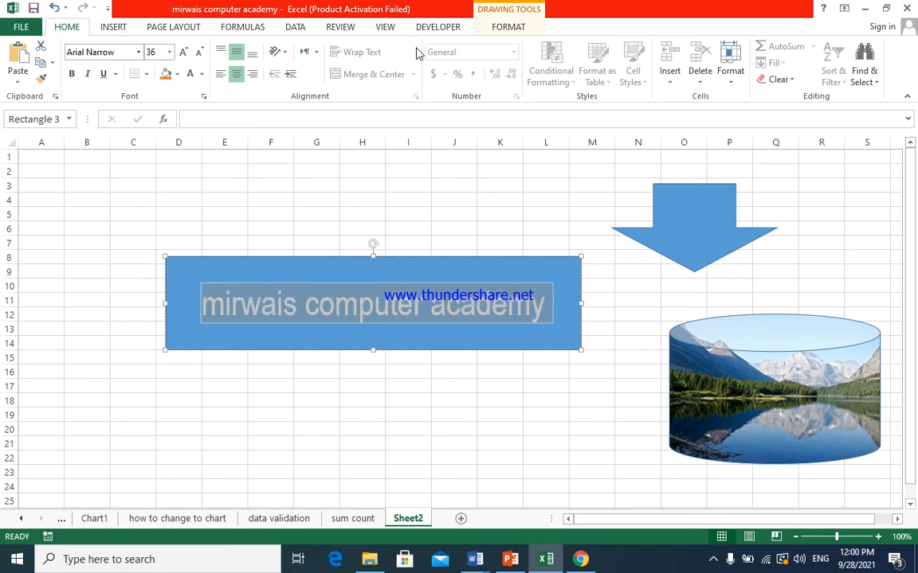
# - Apply the WordArt style with white fill and blue outline to the rectangle's text
pyautogui.click(510, 29)
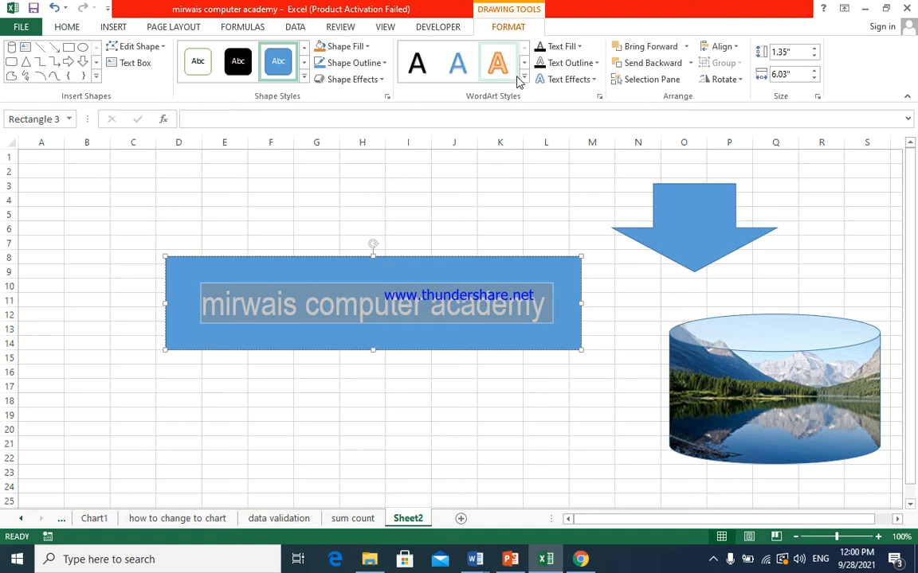
pyautogui.click(527, 77)
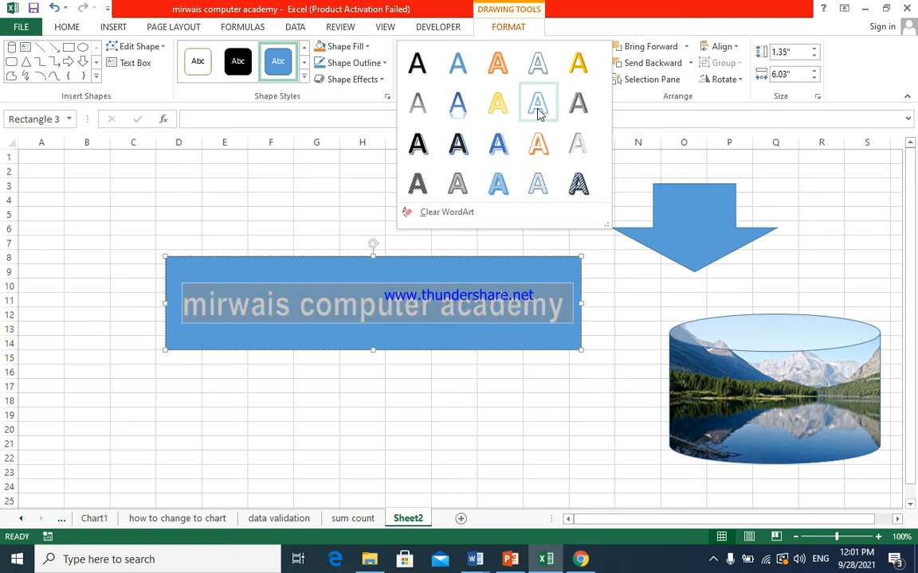
pyautogui.click(539, 65)
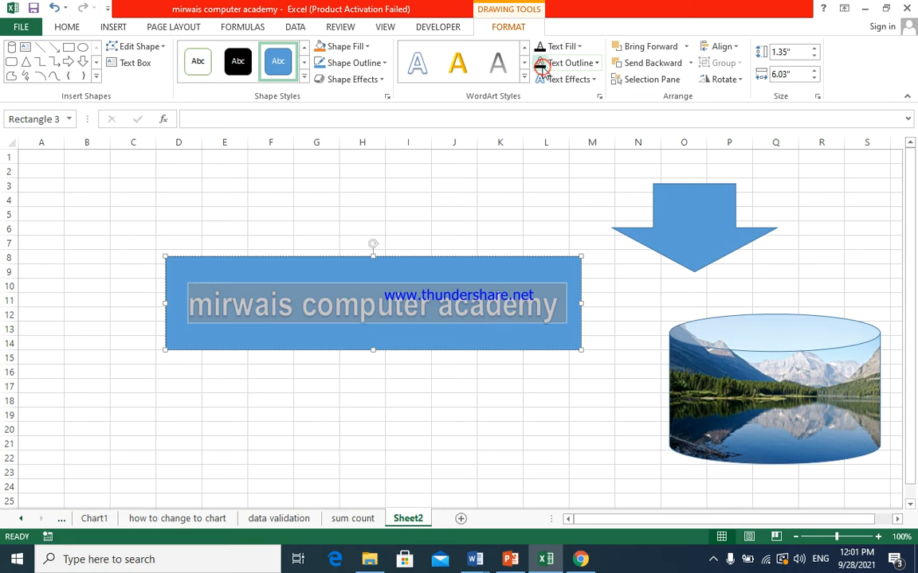
# - Try the sunflower field picture from the pic for design folder as the rectangle's shape fill, then undo it
pyautogui.click(367, 47)
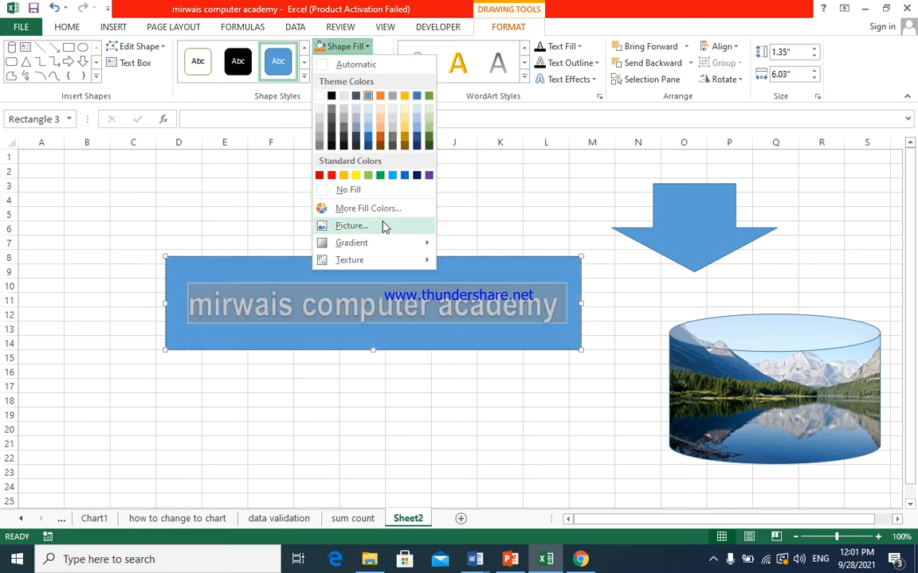
pyautogui.click(383, 227)
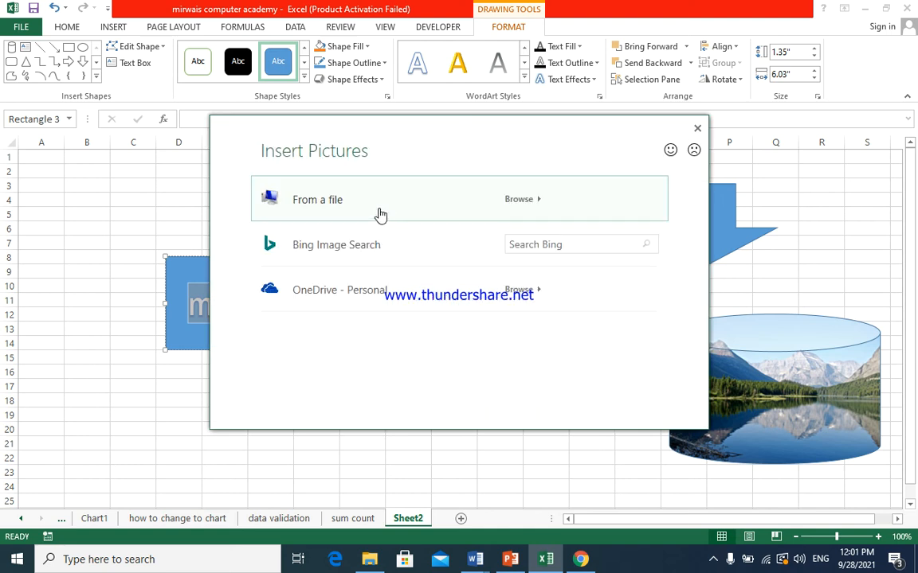
pyautogui.click(405, 212)
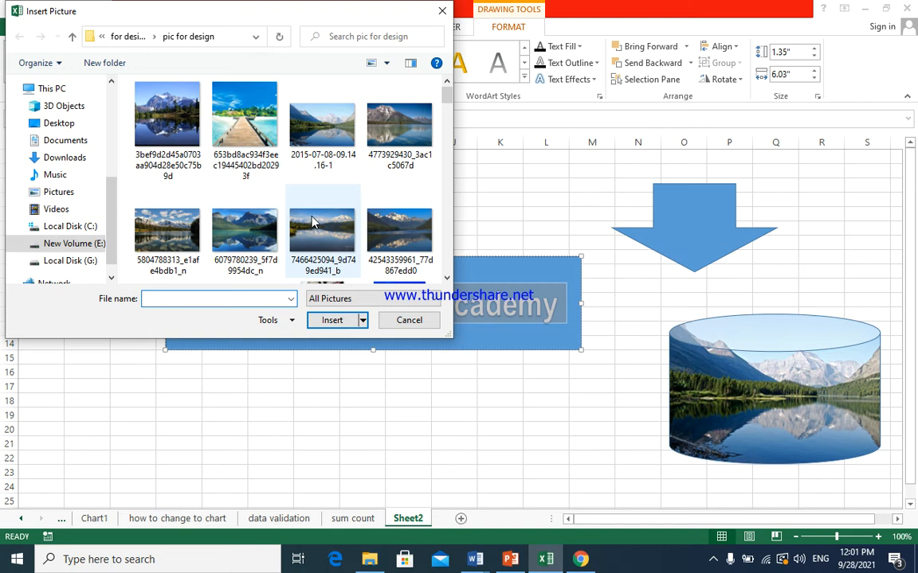
pyautogui.moveTo(448, 94); pyautogui.dragTo(449, 141)
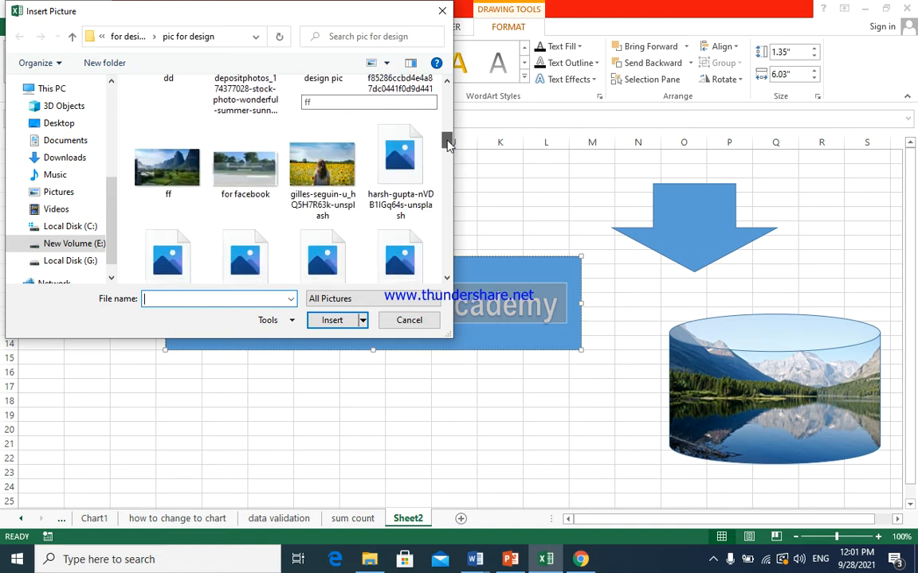
pyautogui.click(335, 171)
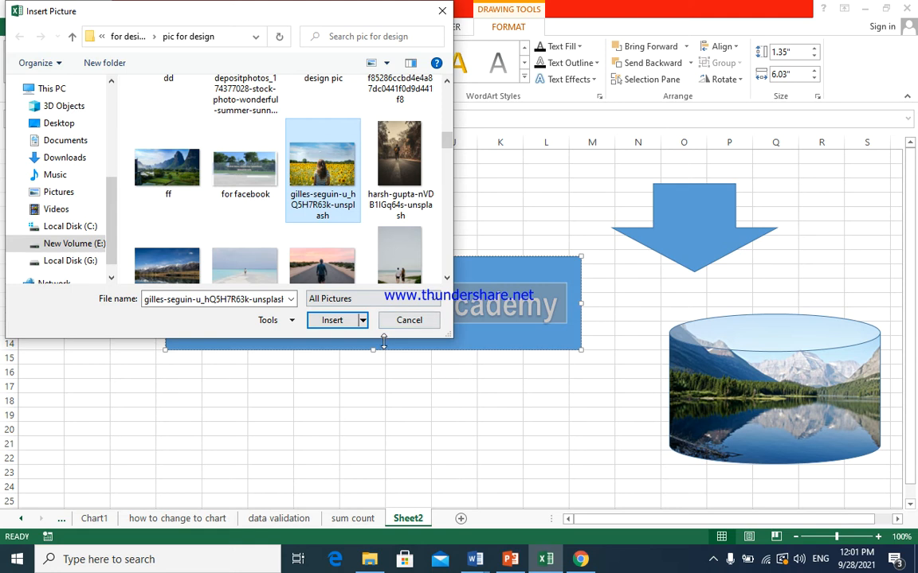
pyautogui.click(332, 320)
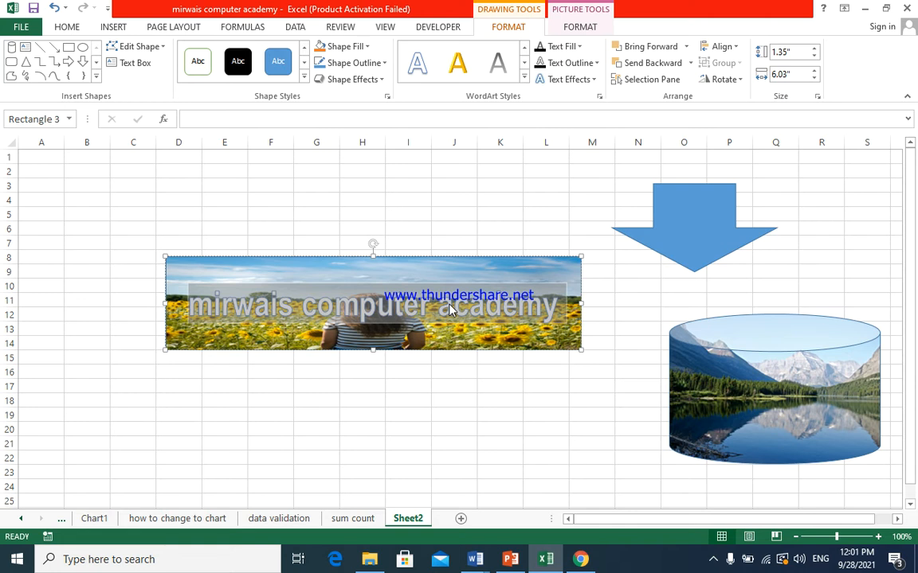
pyautogui.hotkey('ctrl', 'z')
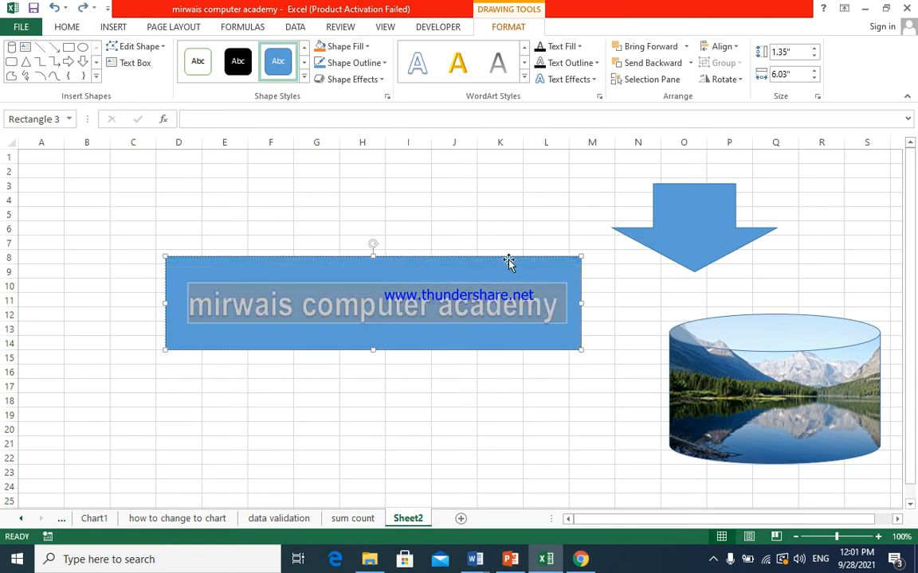
# - Fill the rectangle's text with the beach pier picture from the pic for design folder, then deselect the shape
pyautogui.click(579, 46)
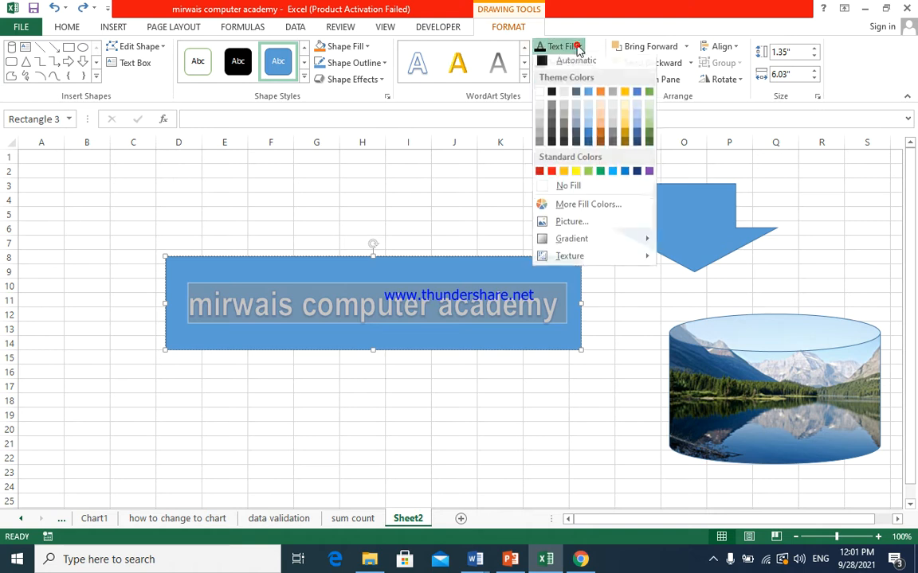
pyautogui.click(570, 226)
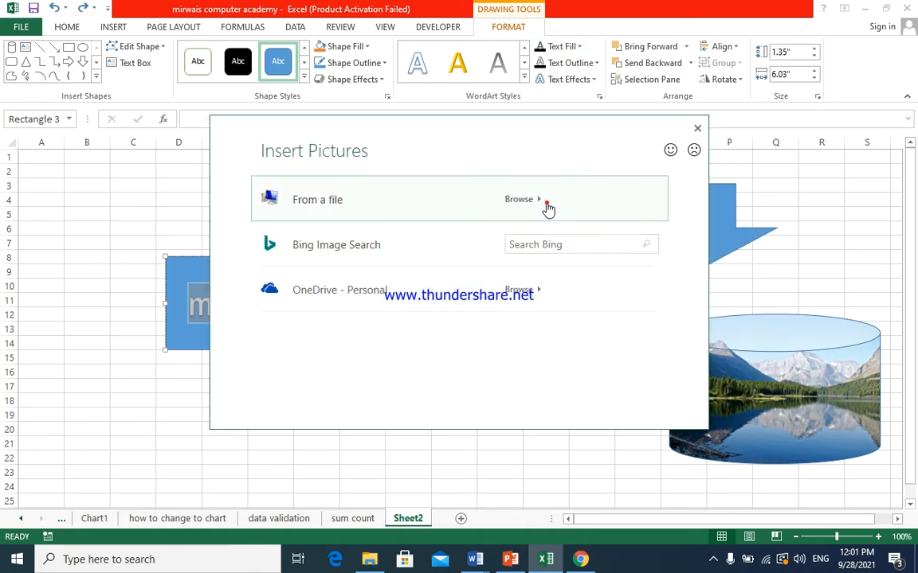
pyautogui.click(547, 209)
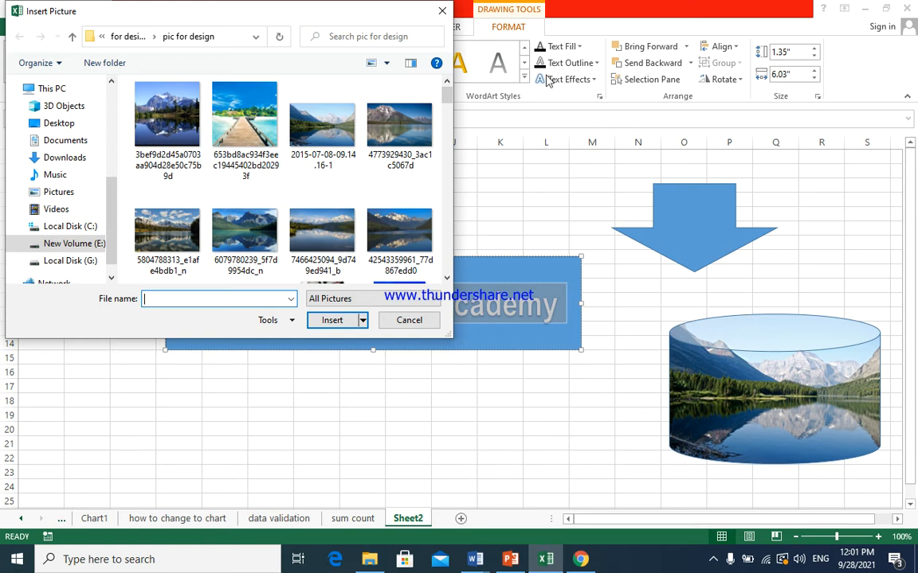
pyautogui.click(265, 133)
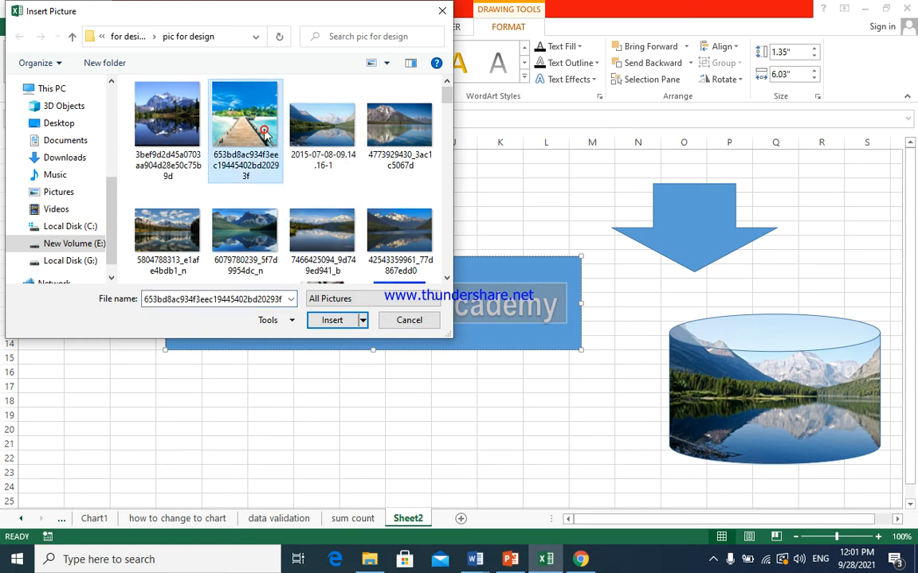
pyautogui.click(335, 326)
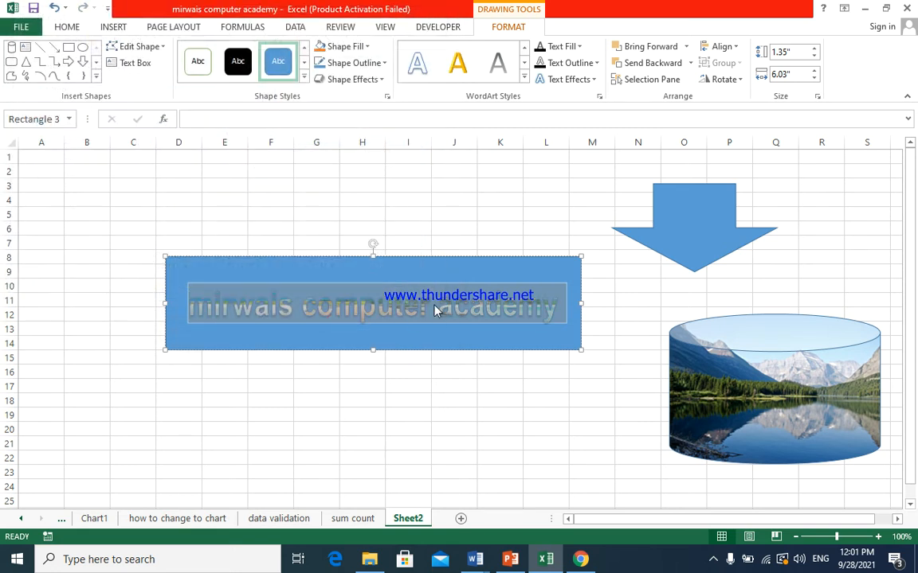
pyautogui.click(419, 402)
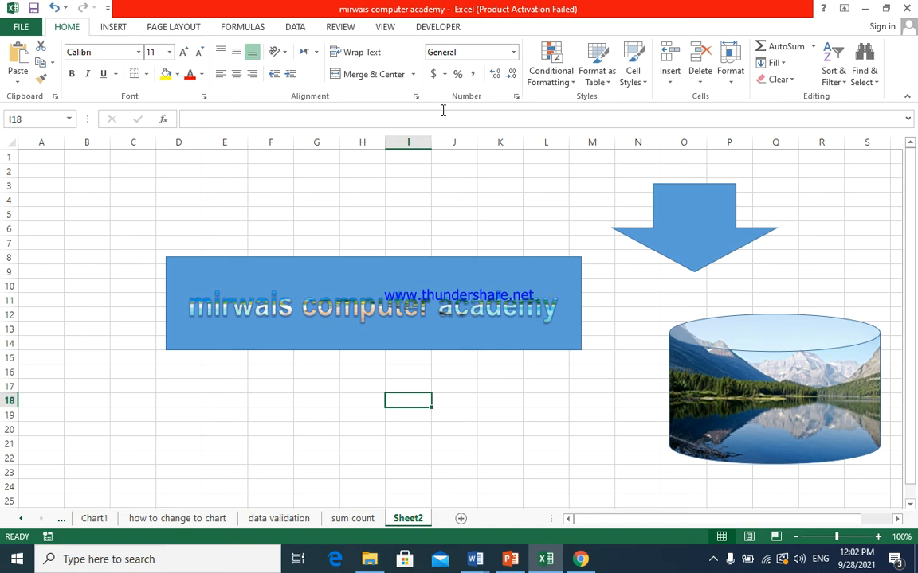
# - Outline the rectangle's text in standard red and apply the middle reflection variation of the first row
pyautogui.click(379, 262)
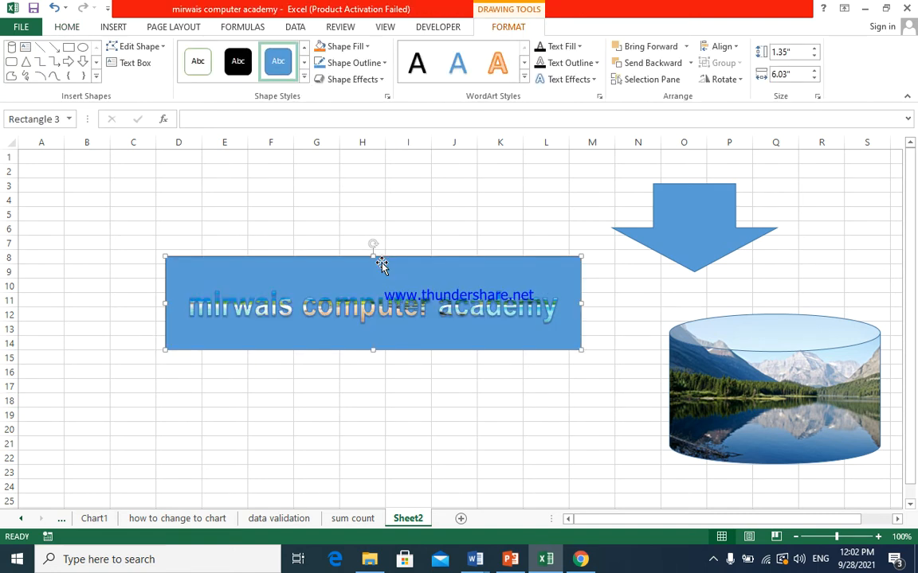
pyautogui.click(595, 64)
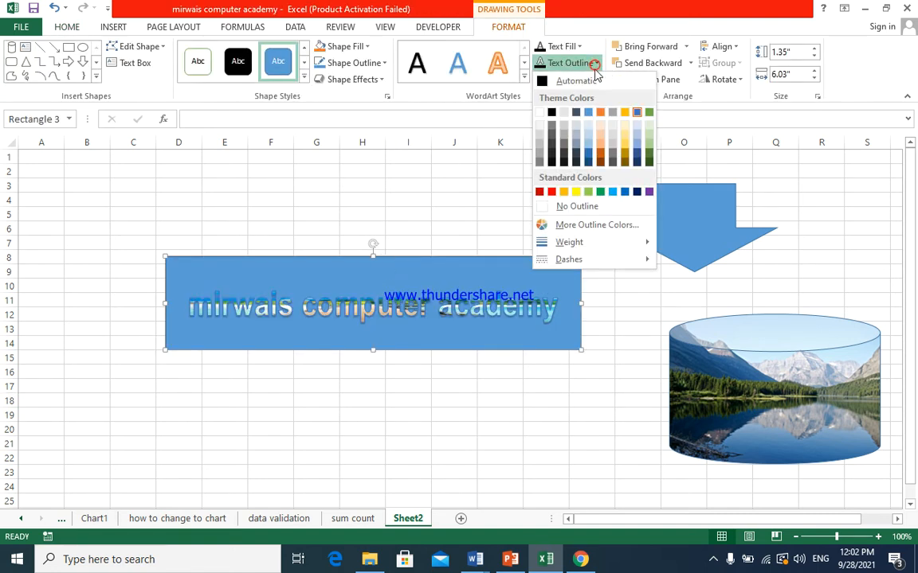
pyautogui.click(551, 192)
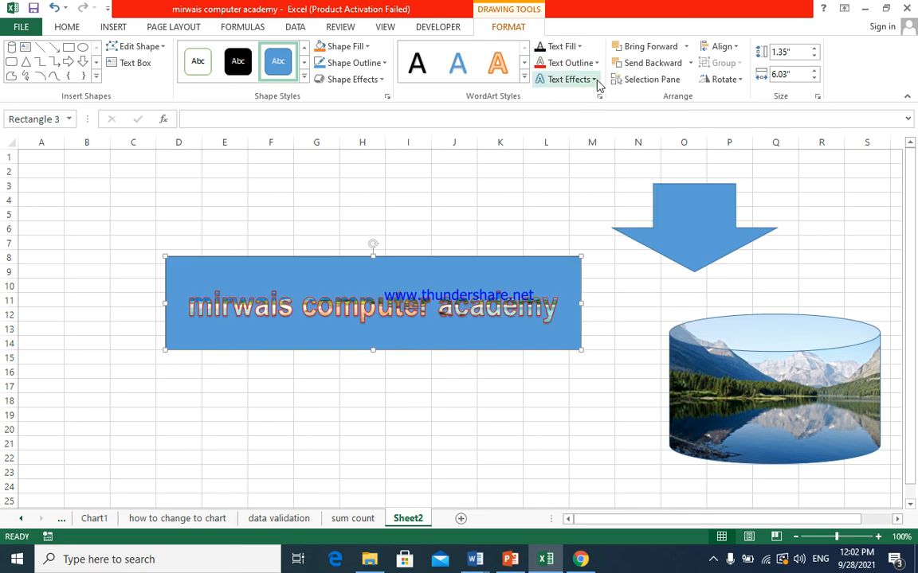
pyautogui.click(597, 81)
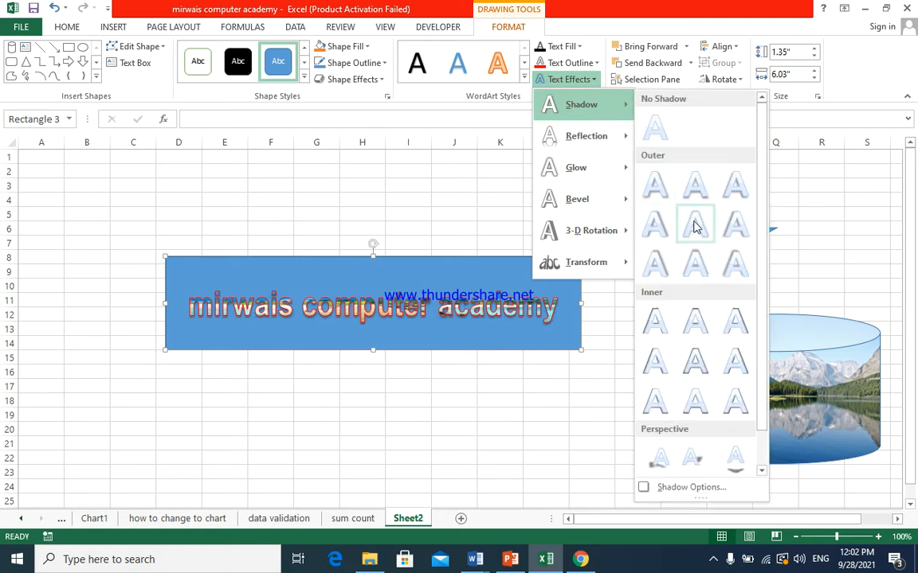
pyautogui.moveTo(609, 151)
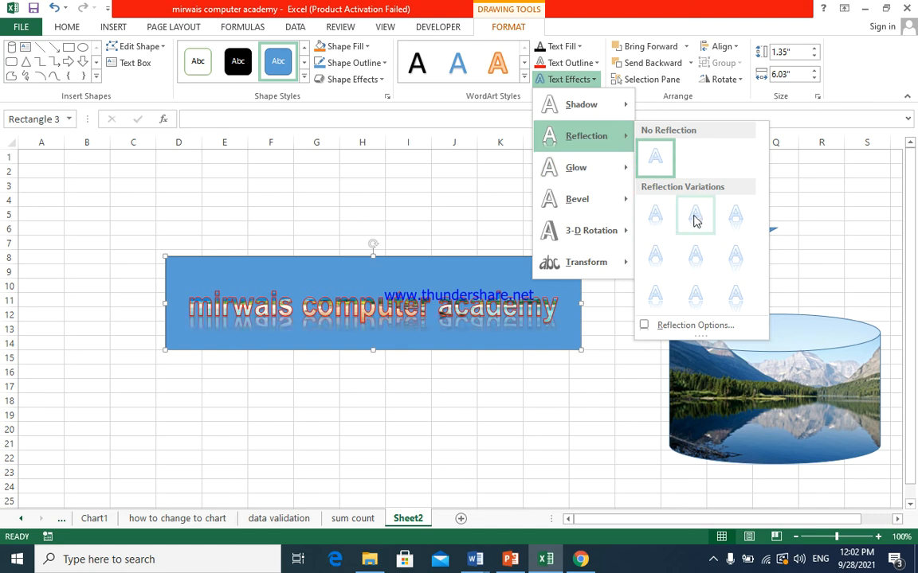
pyautogui.click(695, 219)
# - Try warping the rectangle's text with the transform that has a flat top and a downward-pointing lower edge
pyautogui.click(589, 79)
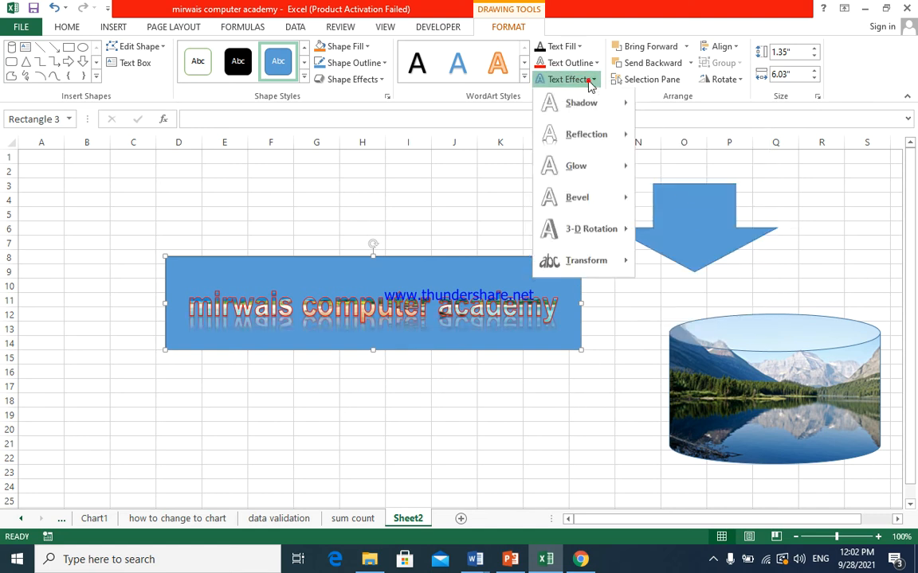
pyautogui.moveTo(615, 186)
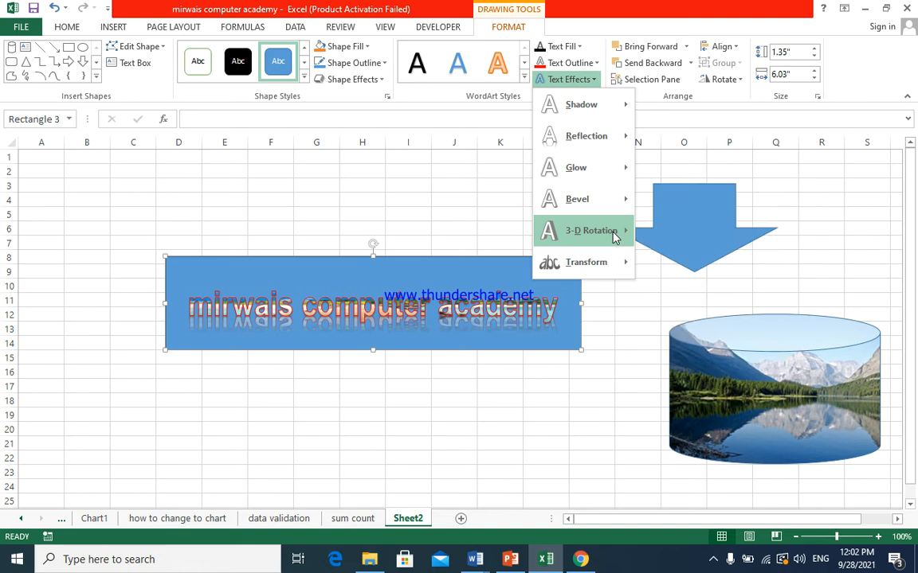
pyautogui.moveTo(620, 231)
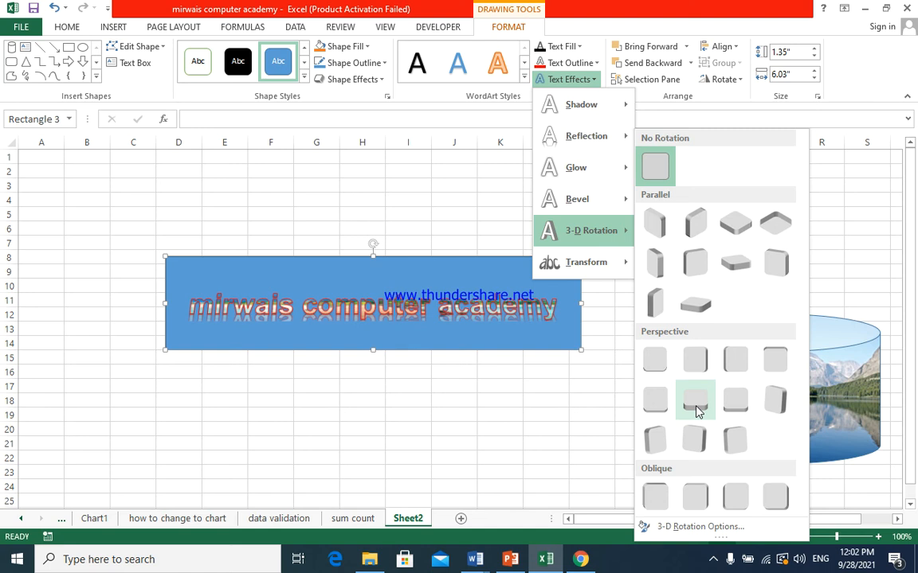
pyautogui.moveTo(629, 277)
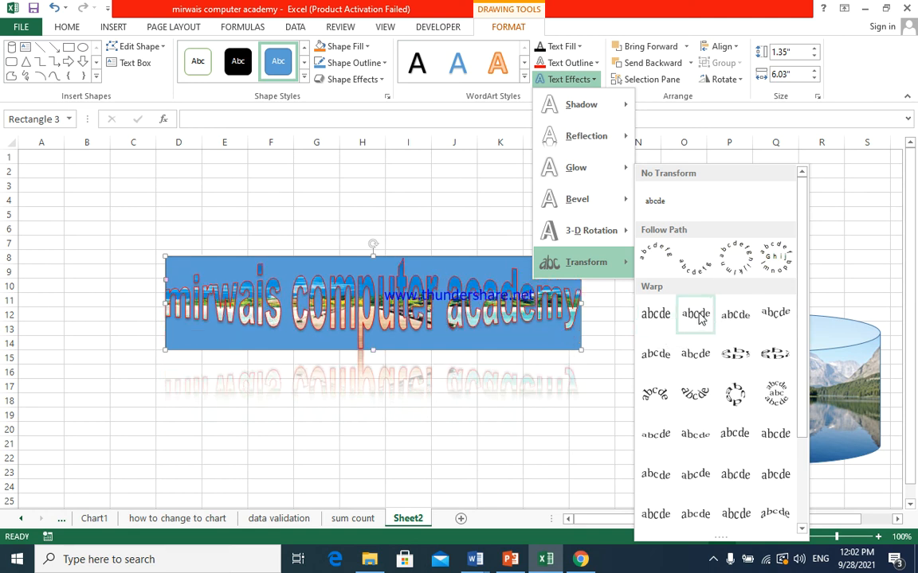
pyautogui.click(770, 317)
# - Try to shrink the warped text by repeatedly decreasing its font size, first on the shape and then on all its text
pyautogui.click(68, 27)
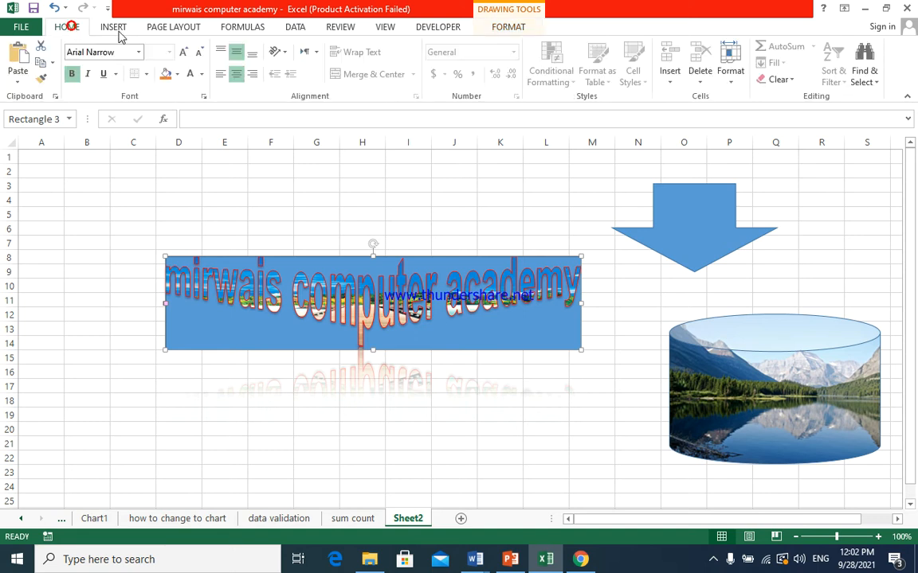
pyautogui.click(202, 55)
pyautogui.click(202, 55)
pyautogui.click(201, 55)
pyautogui.click(202, 55)
pyautogui.click(201, 55)
pyautogui.click(202, 55)
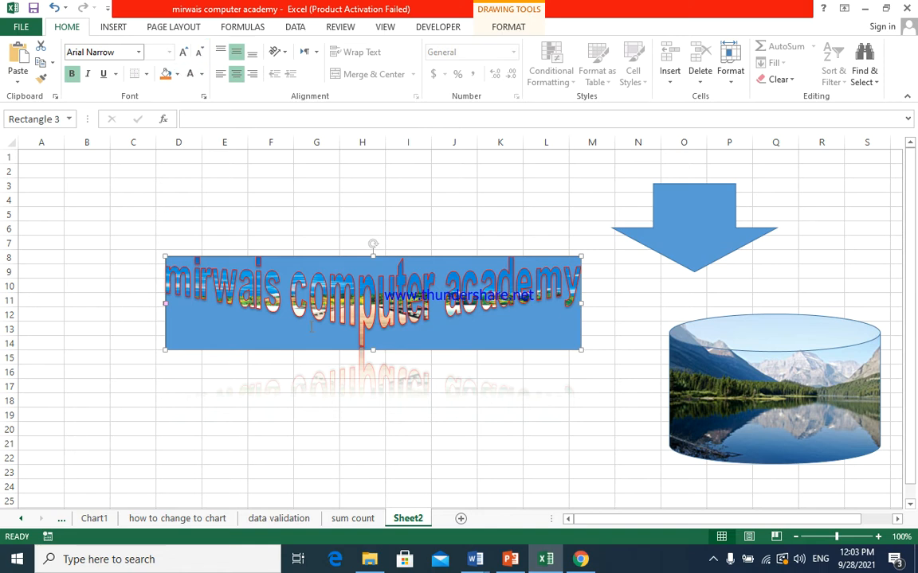
pyautogui.click(318, 298)
pyautogui.hotkey('ctrl', 'a')
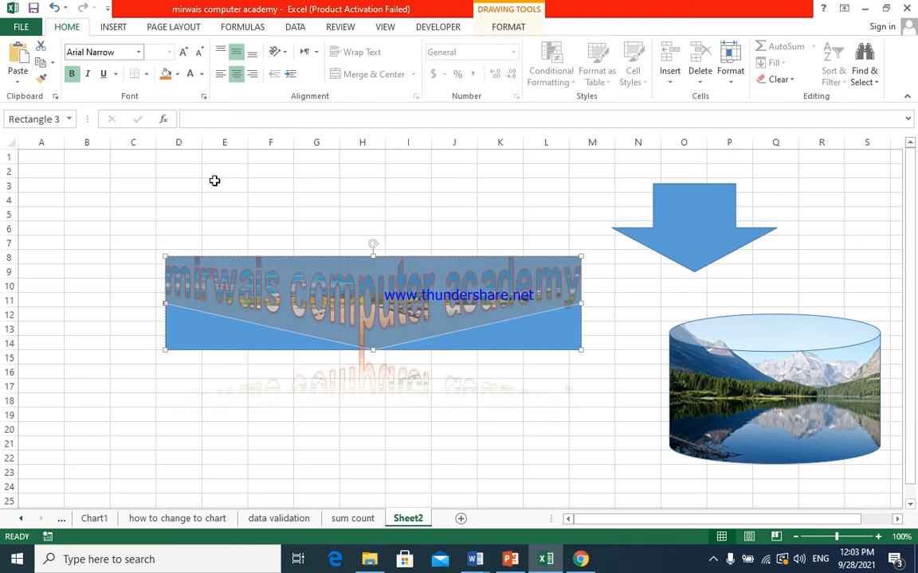
pyautogui.click(200, 53)
pyautogui.click(200, 53)
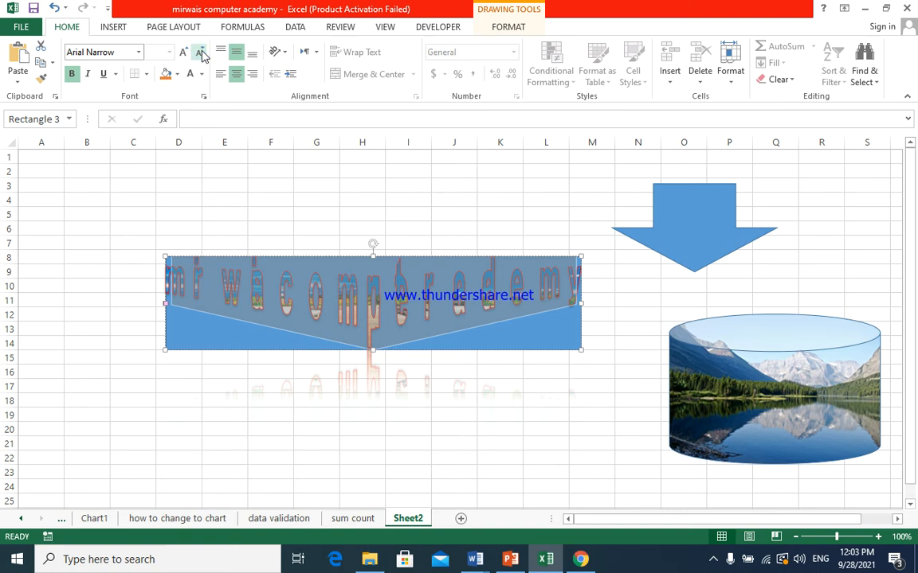
# - Enlarge the rectangle to about 7" wide and 2.31" high, and move it to columns B to L, rows 3 to 14
pyautogui.click(569, 324)
pyautogui.moveTo(582, 302); pyautogui.dragTo(647, 312)
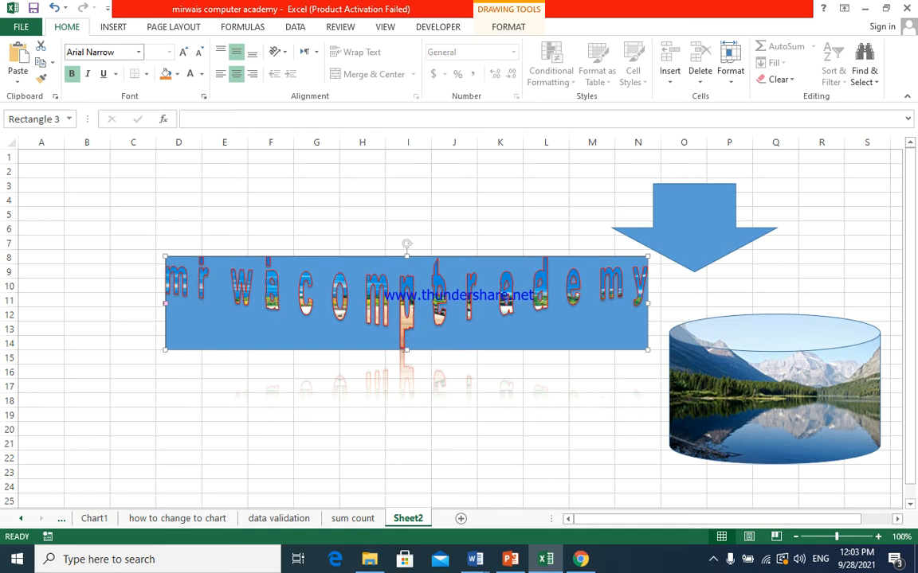
pyautogui.moveTo(406, 348); pyautogui.dragTo(407, 414)
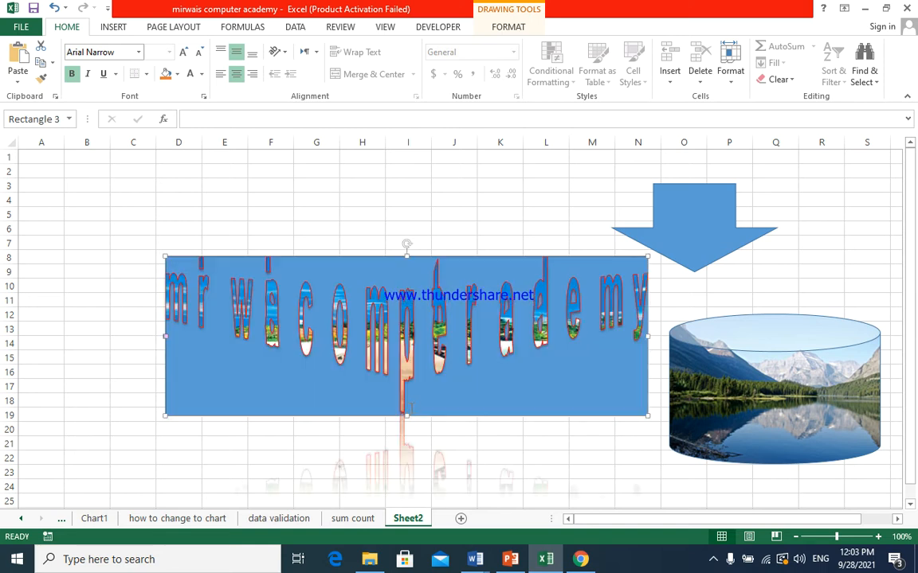
pyautogui.moveTo(495, 417); pyautogui.dragTo(415, 343)
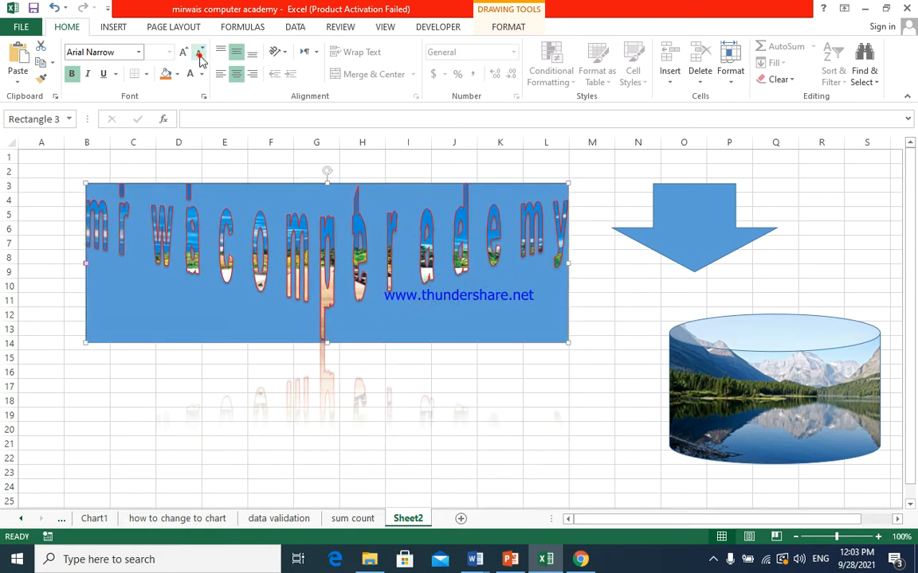
# - Select all of the rectangle's text and set its transform effect to No Transform
pyautogui.click(466, 260)
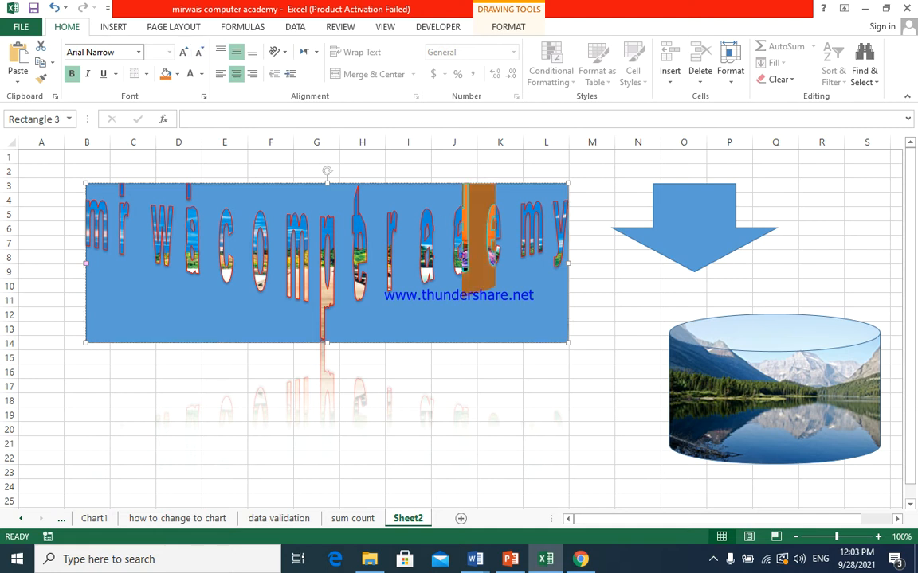
pyautogui.hotkey('ctrl', 'a')
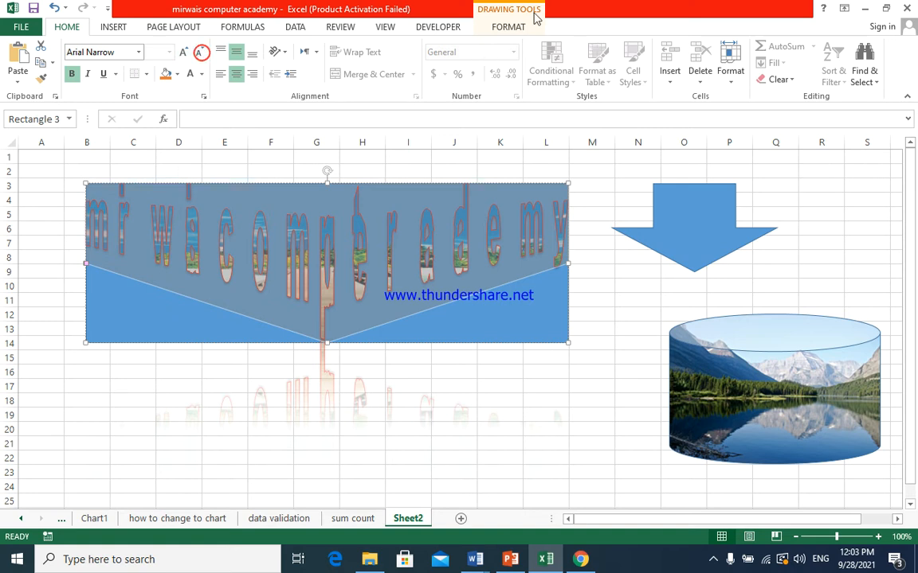
pyautogui.click(510, 27)
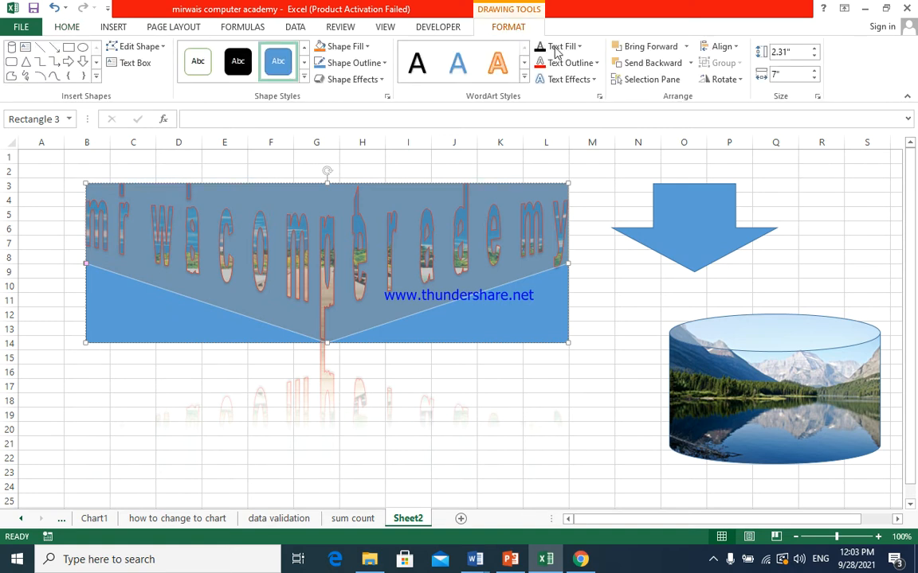
pyautogui.click(590, 79)
pyautogui.moveTo(591, 263)
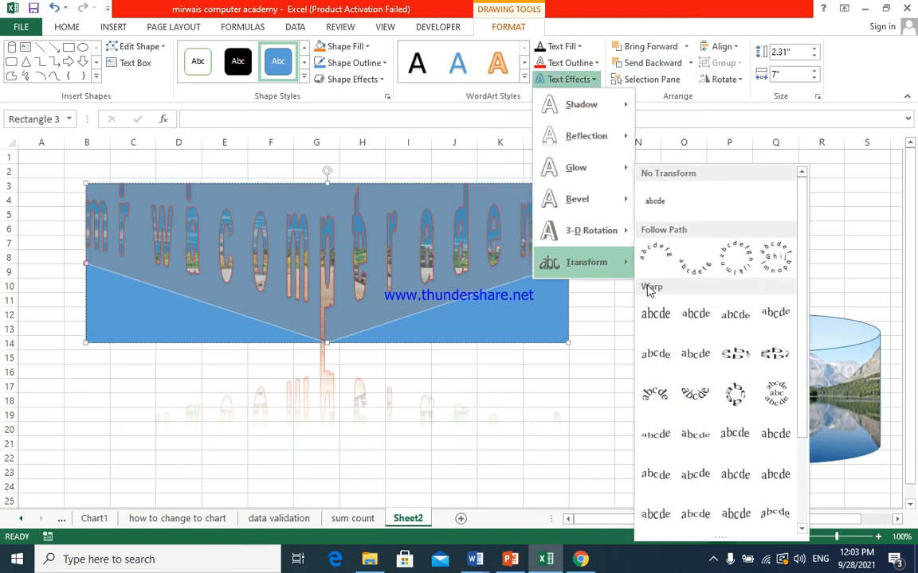
pyautogui.click(649, 202)
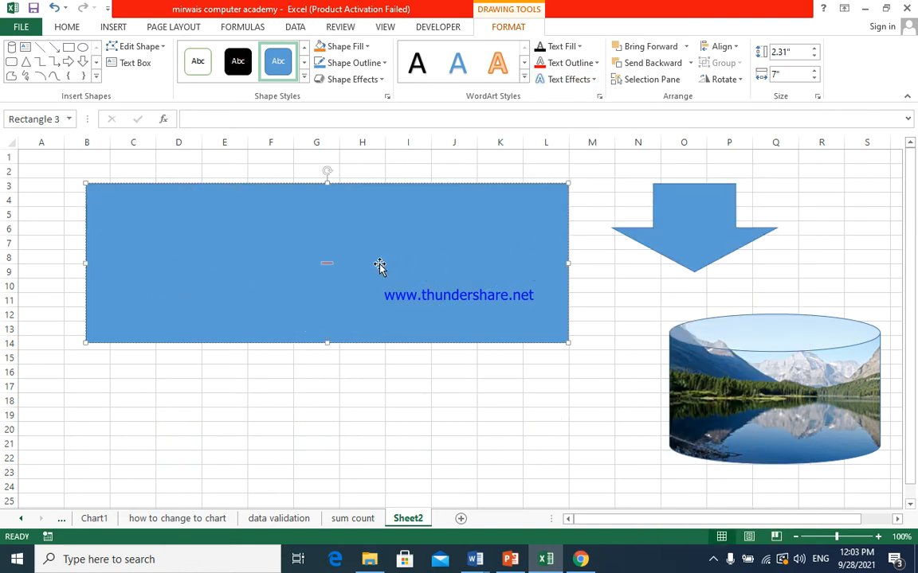
# - Set the rectangle's text to font size 40 and deselect the shape
pyautogui.click(70, 28)
pyautogui.click(169, 52)
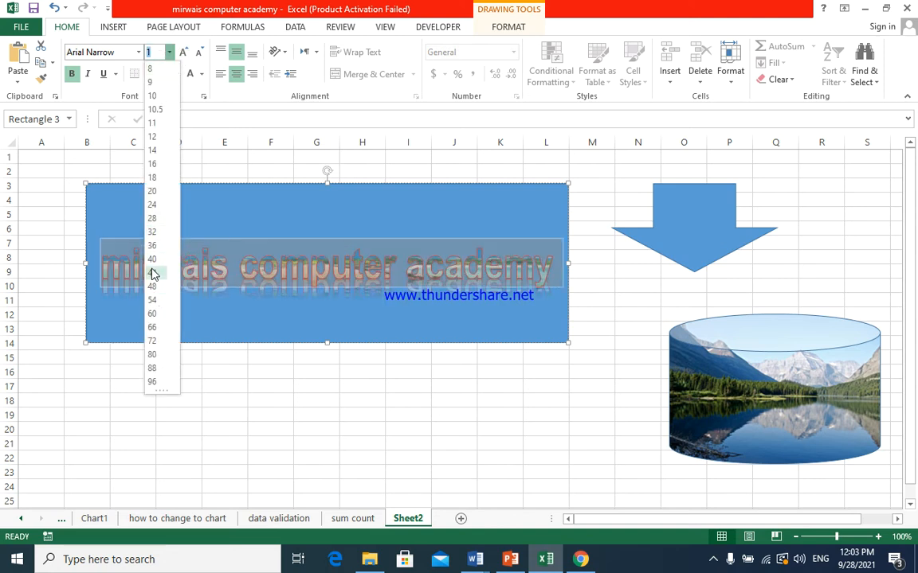
pyautogui.click(153, 262)
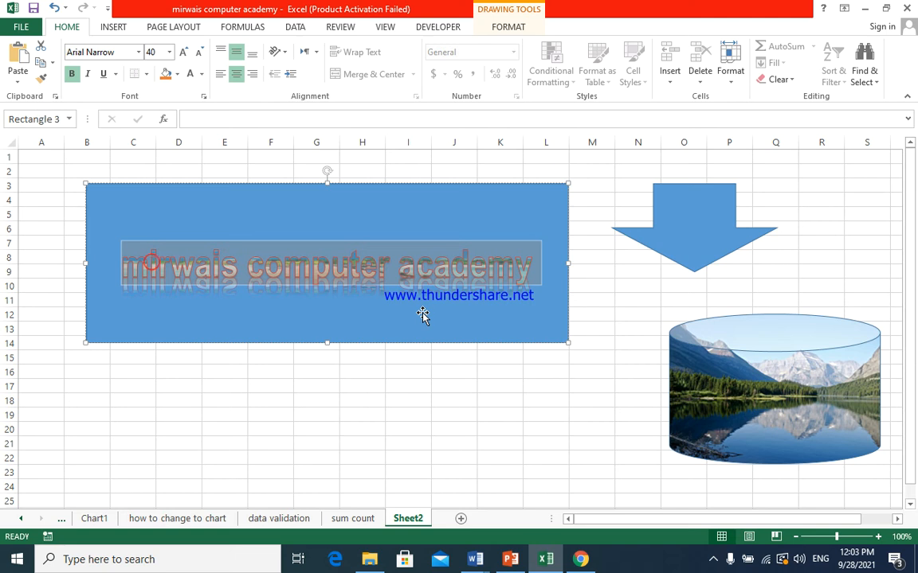
pyautogui.click(435, 359)
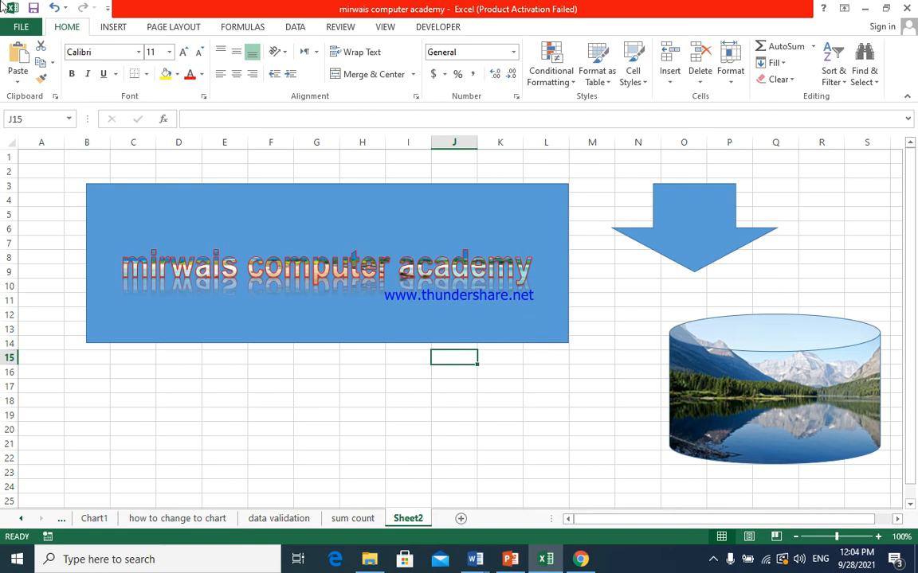
# - Insert a right block arrow about 2.68" wide and 1.32" high below the rectangle, starting in column C
pyautogui.click(114, 28)
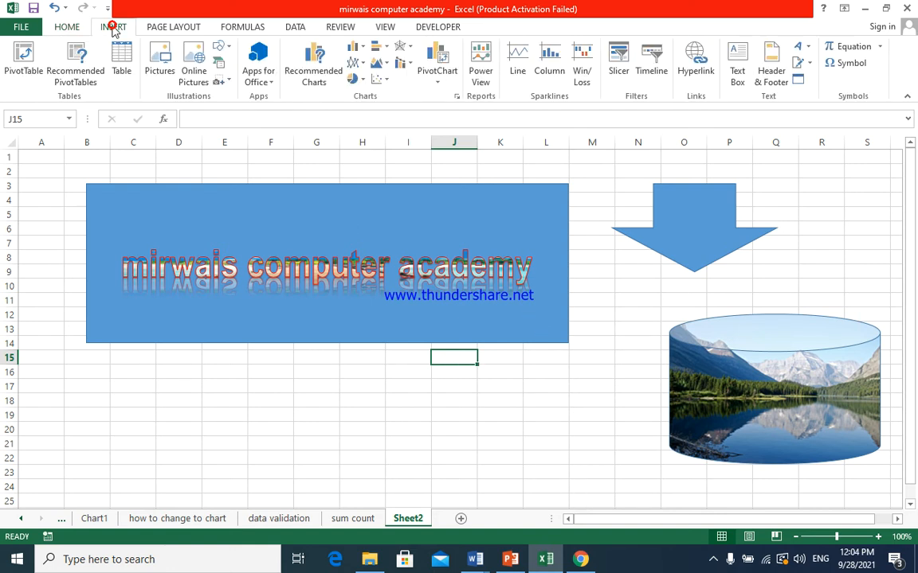
pyautogui.click(225, 50)
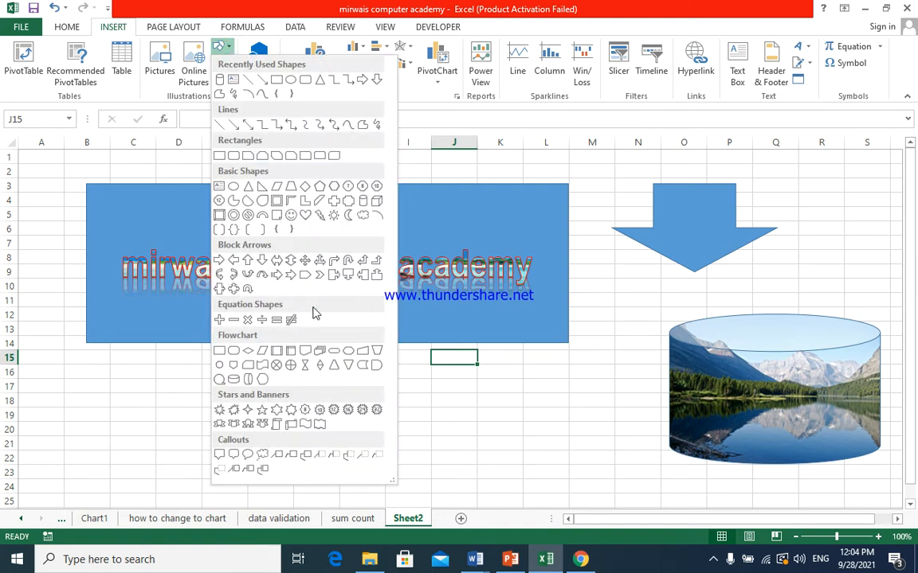
pyautogui.click(234, 260)
pyautogui.moveTo(120, 377)
pyautogui.mouseDown()
pyautogui.moveTo(270, 452)
pyautogui.moveTo(327, 463)
pyautogui.moveTo(304, 469)
pyautogui.mouseUp()
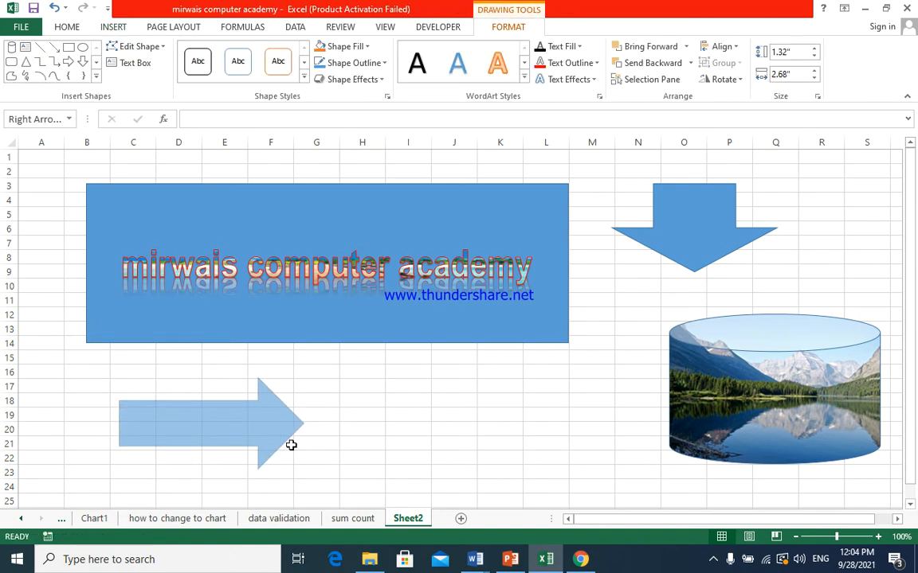
# - Move the right arrow over the rectangle's lower edge, columns F to J, and apply the solid black shape style
pyautogui.moveTo(258, 434)
pyautogui.mouseDown()
pyautogui.moveTo(282, 430)
pyautogui.moveTo(352, 365)
pyautogui.moveTo(364, 327)
pyautogui.mouseUp()
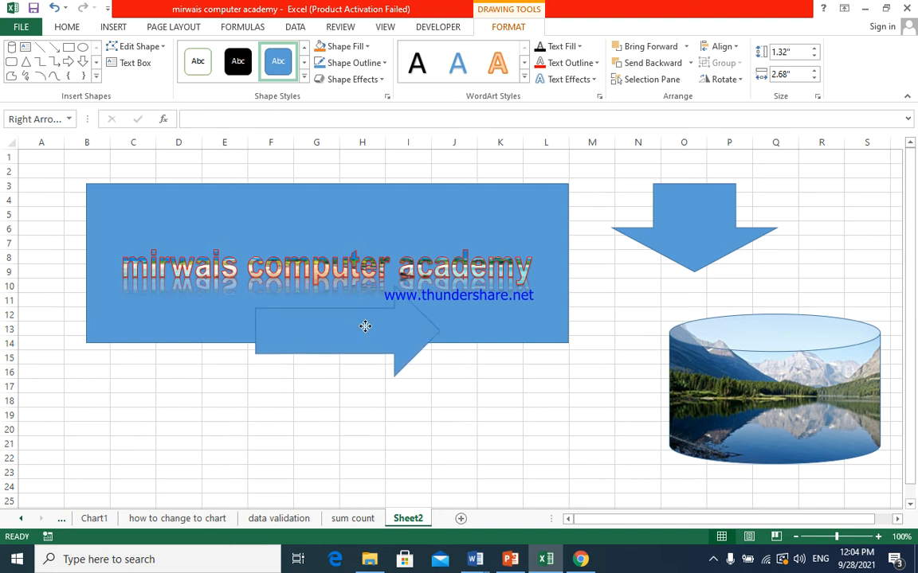
pyautogui.click(238, 62)
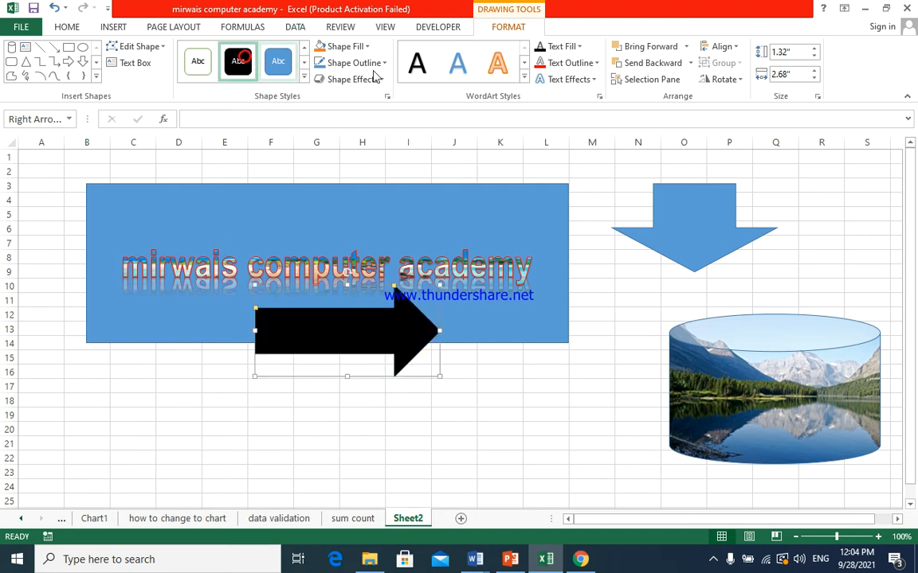
# - Send the black right arrow to the back, behind the rectangle
pyautogui.click(685, 46)
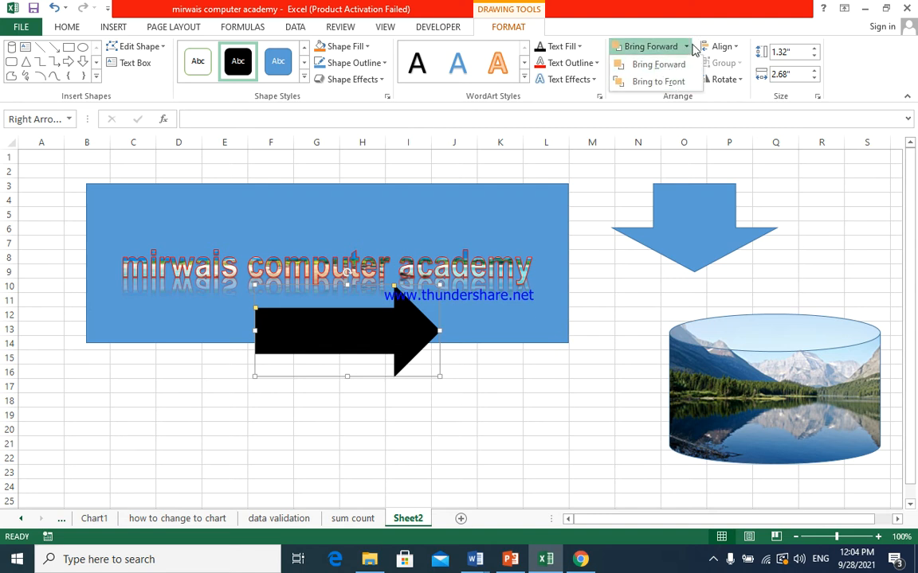
pyautogui.click(685, 48)
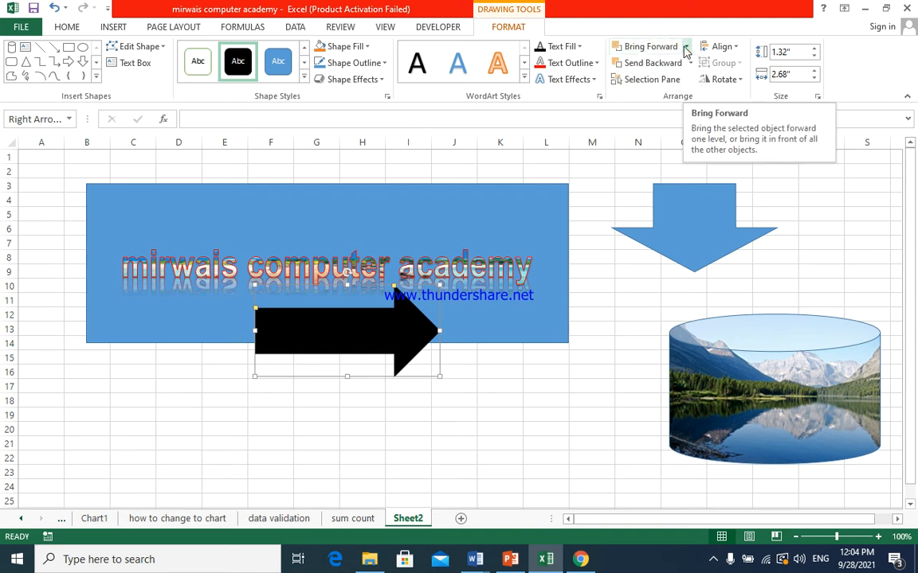
pyautogui.click(690, 63)
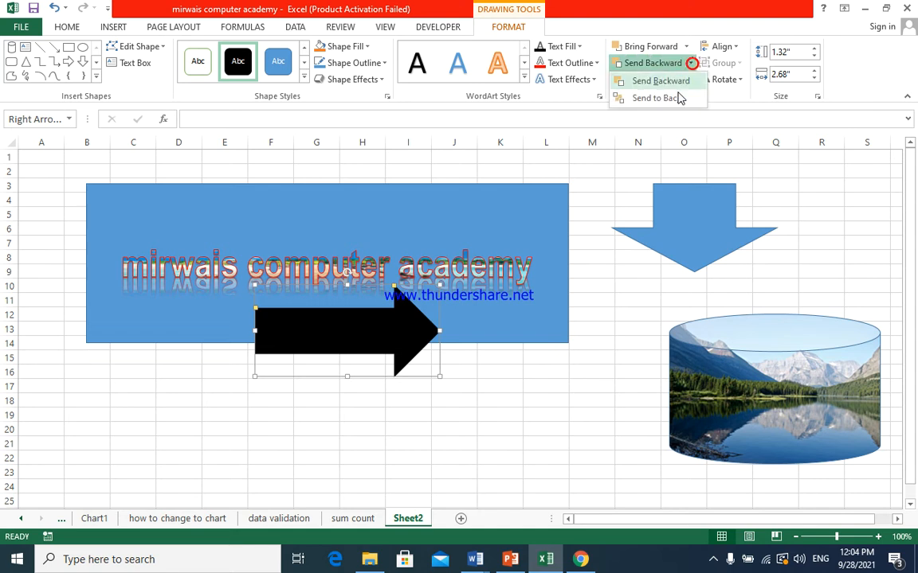
pyautogui.click(678, 98)
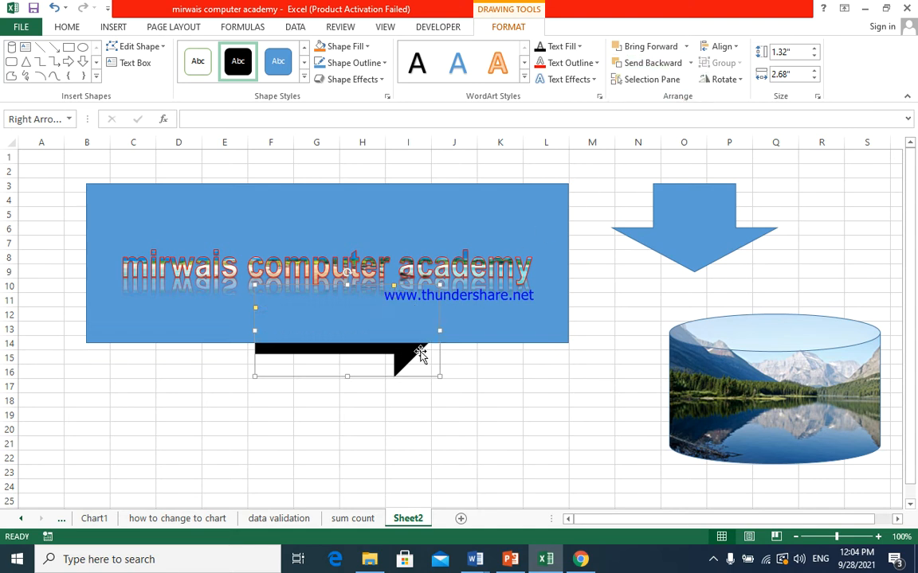
# - Bring the black right arrow forward one level and bring it to the front of the rectangle
pyautogui.click(685, 46)
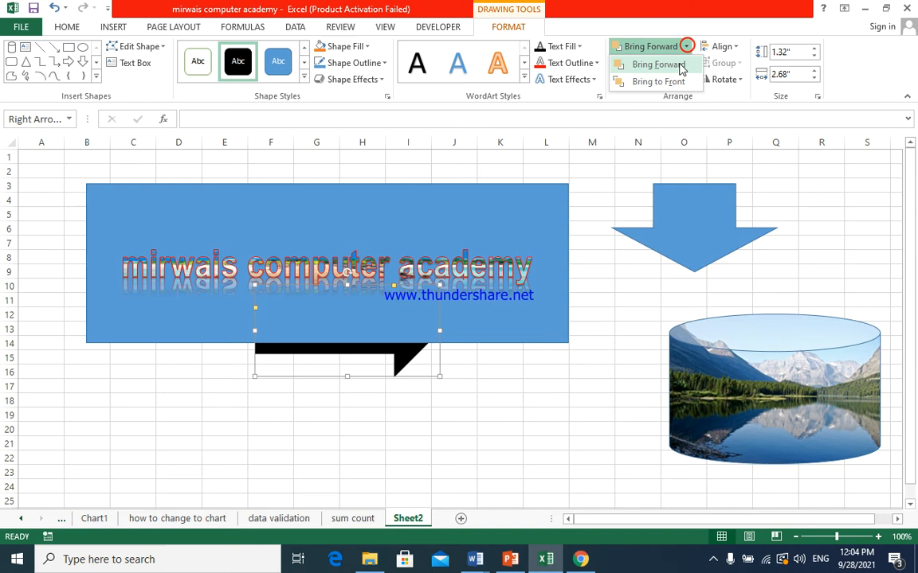
pyautogui.click(679, 64)
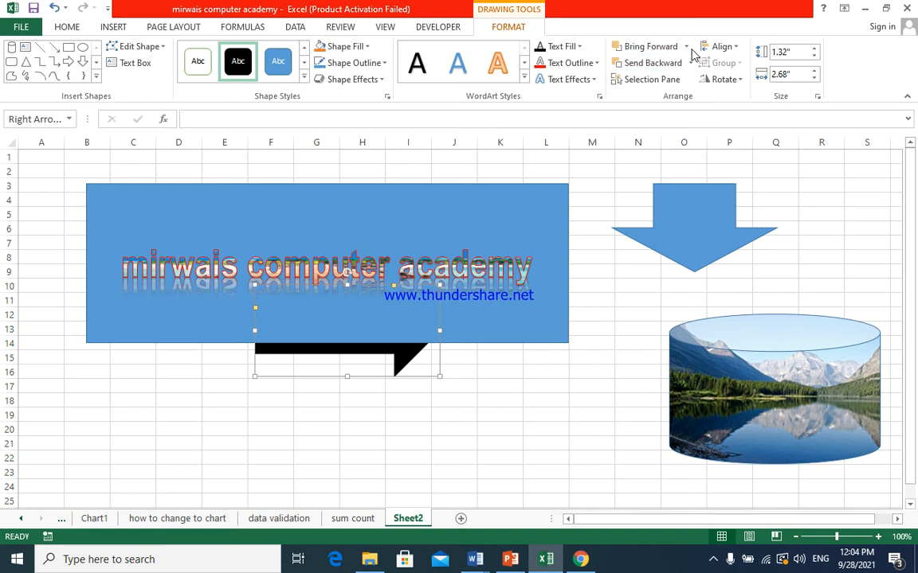
pyautogui.click(686, 46)
pyautogui.click(669, 82)
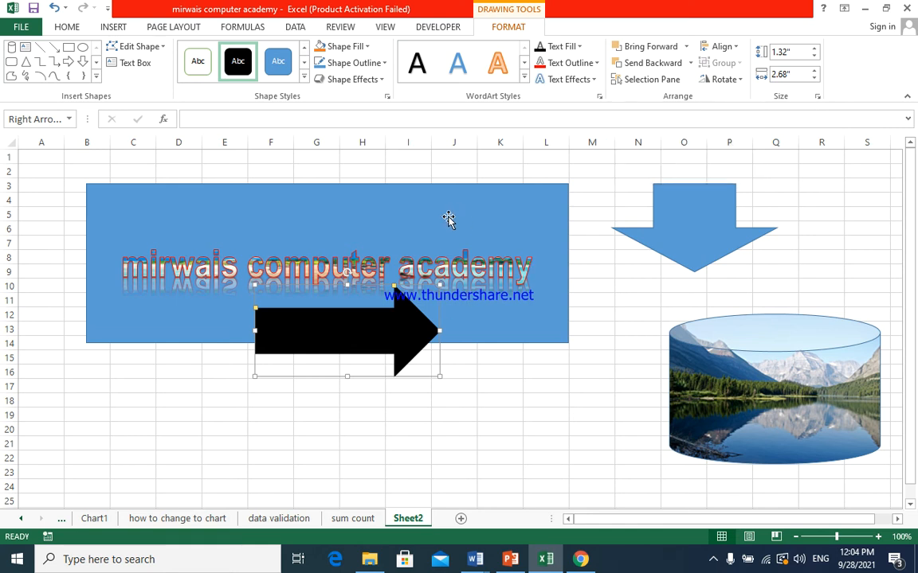
# - Move the black right arrow below the rectangle, to about rows 18 to 24 in columns F to J
pyautogui.keyDown('shift'); pyautogui.click(409, 226); pyautogui.keyUp('shift')
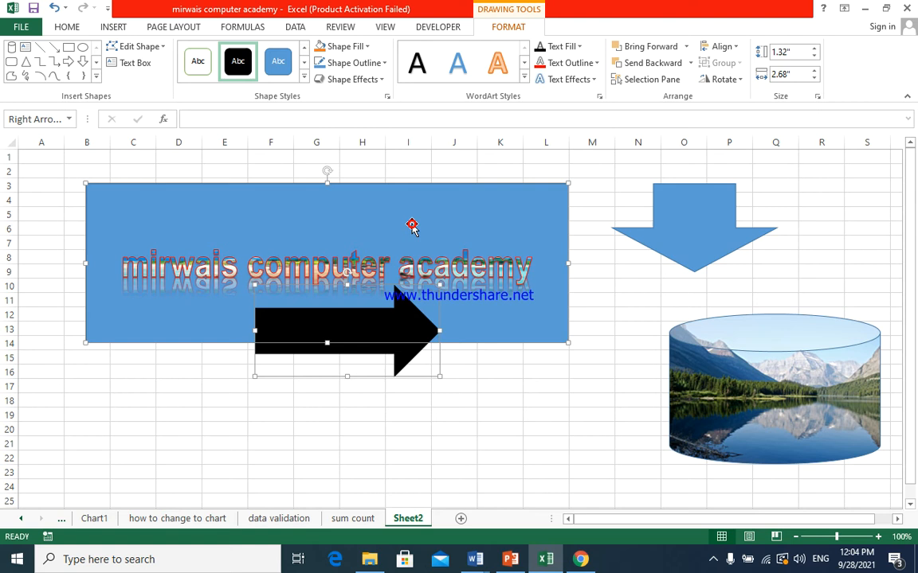
pyautogui.click(383, 369)
pyautogui.moveTo(402, 360); pyautogui.dragTo(412, 469)
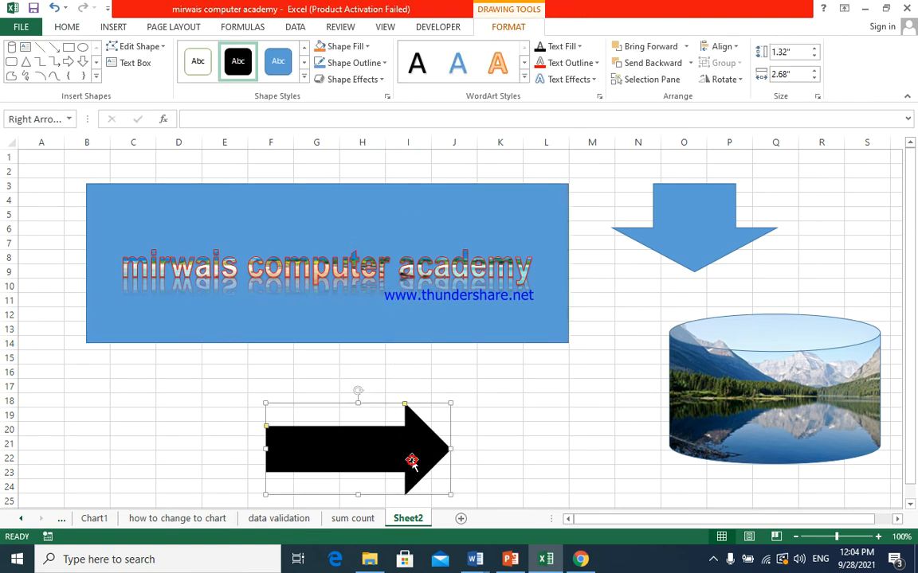
# - Select the rectangle together with the right arrow and apply Align Center and Align Middle to both shapes
pyautogui.keyDown('shift'); pyautogui.click(422, 260); pyautogui.keyUp('shift')
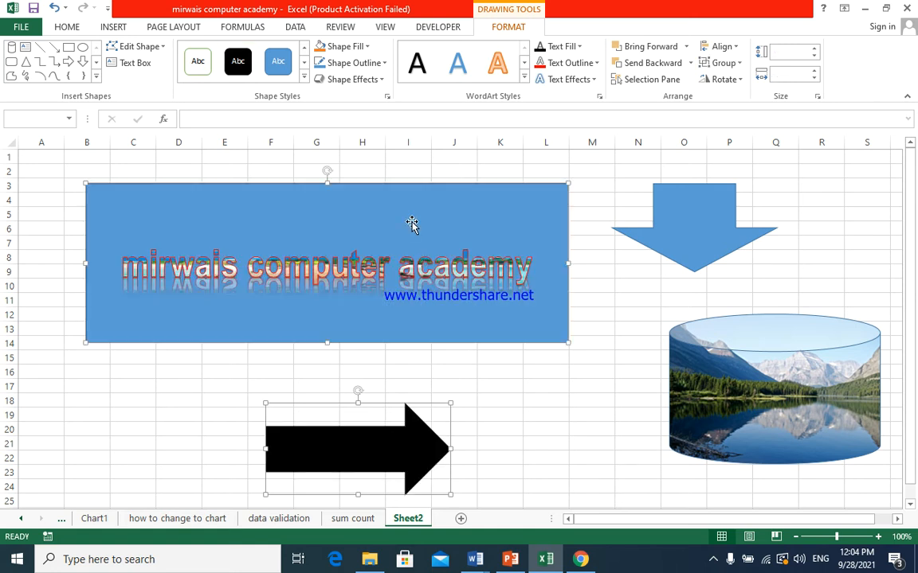
pyautogui.click(729, 48)
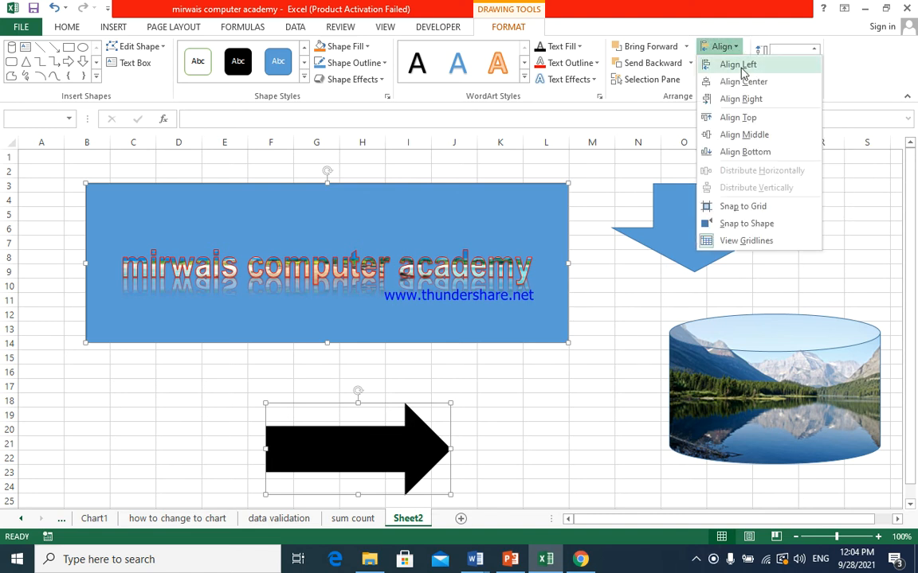
pyautogui.click(743, 82)
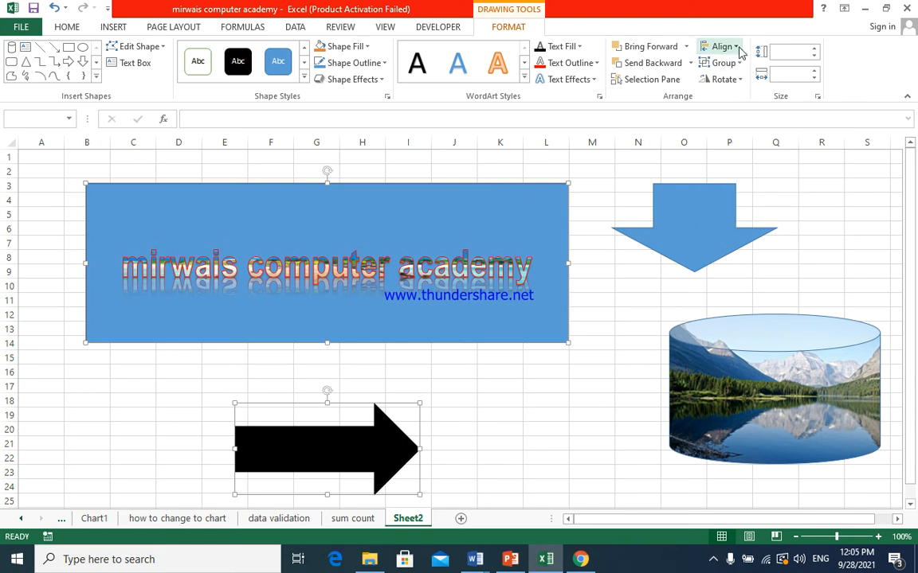
pyautogui.click(738, 48)
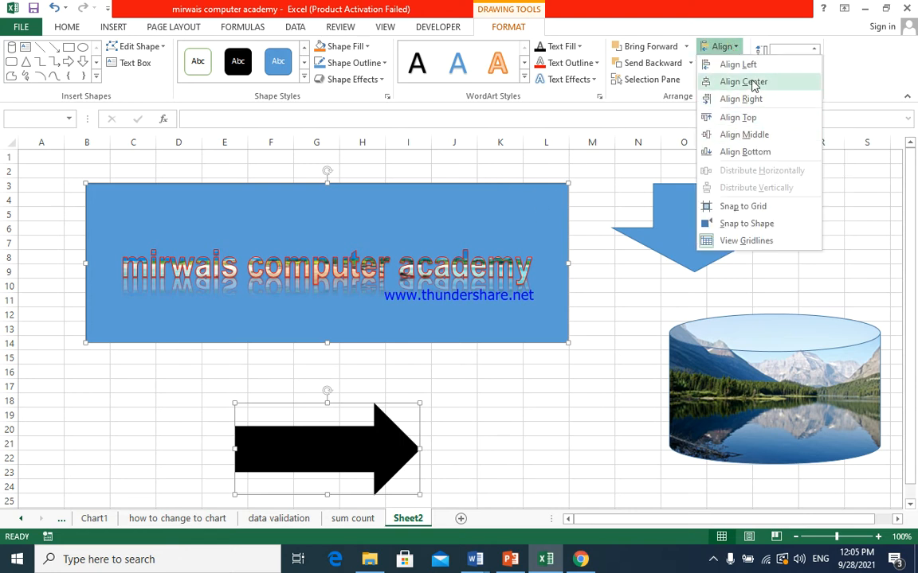
pyautogui.click(744, 134)
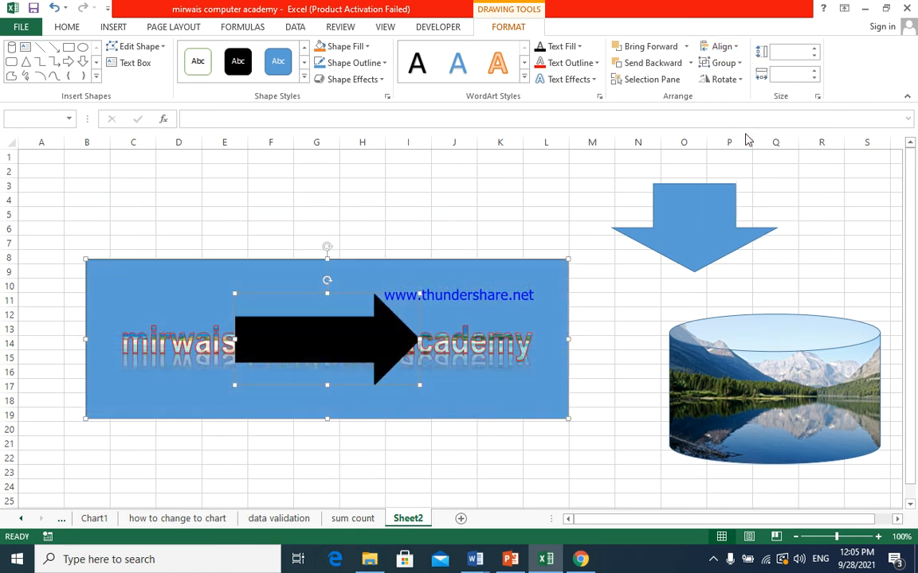
# - Apply Align Bottom to the rectangle and the right arrow, and deselect both shapes
pyautogui.click(731, 48)
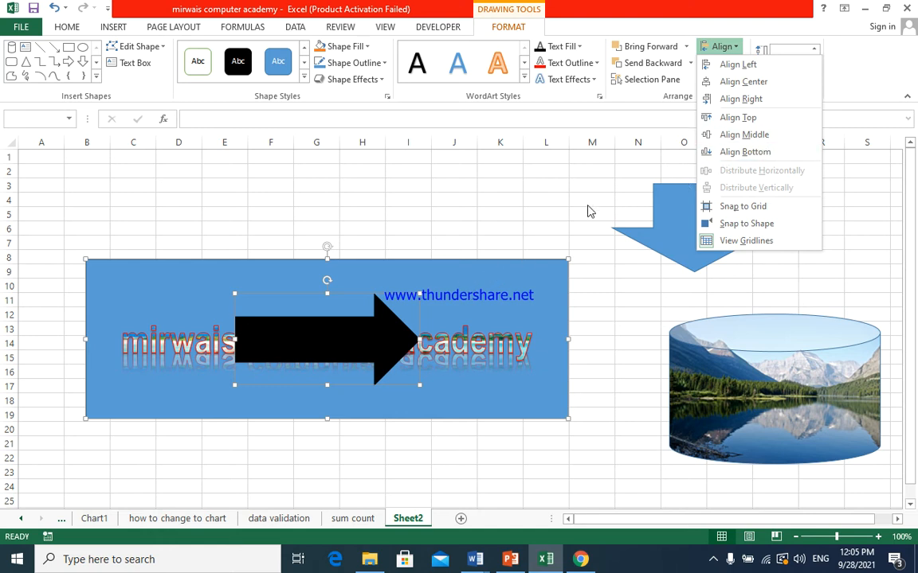
pyautogui.click(733, 151)
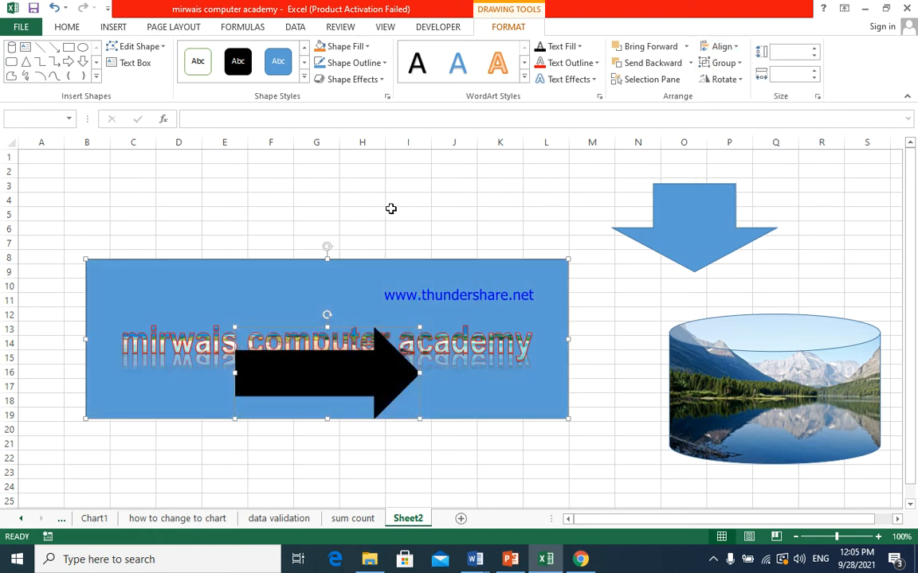
pyautogui.click(390, 210)
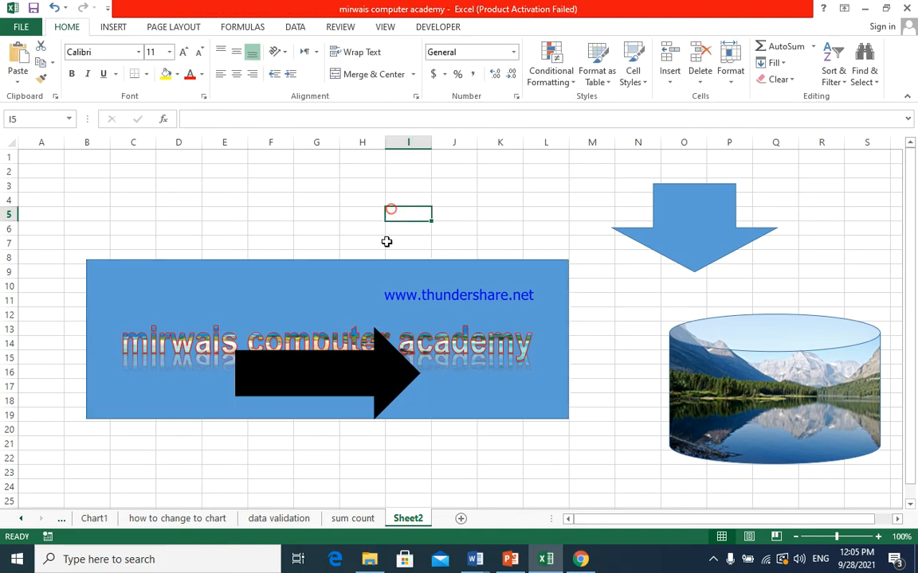
# - Hide and show again the rectangle, right arrow, can and down arrow, one shape at a time
pyautogui.click(408, 296)
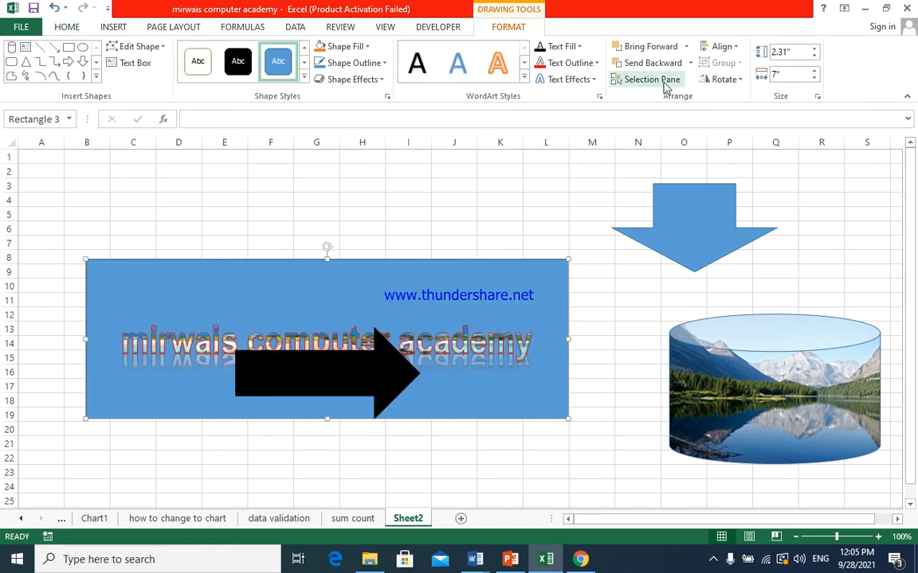
pyautogui.click(652, 83)
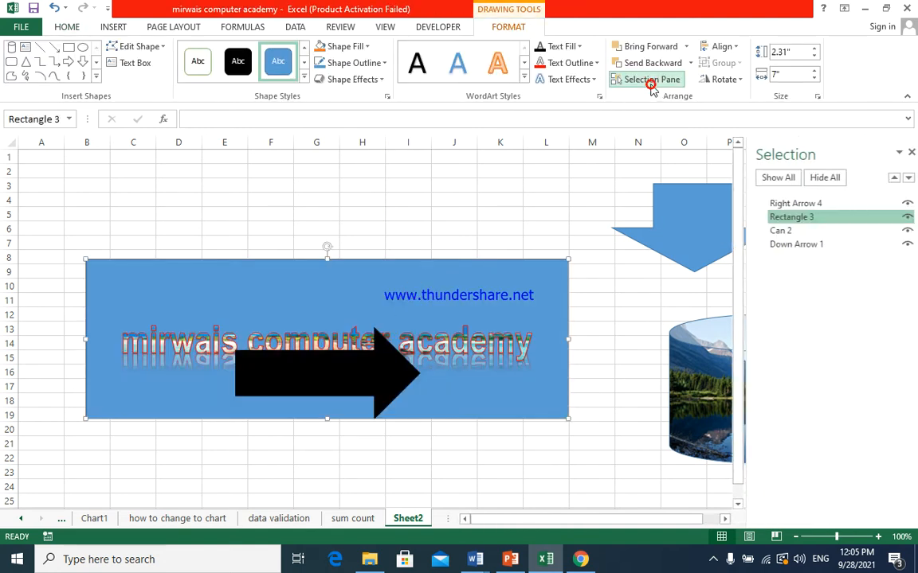
pyautogui.click(901, 217)
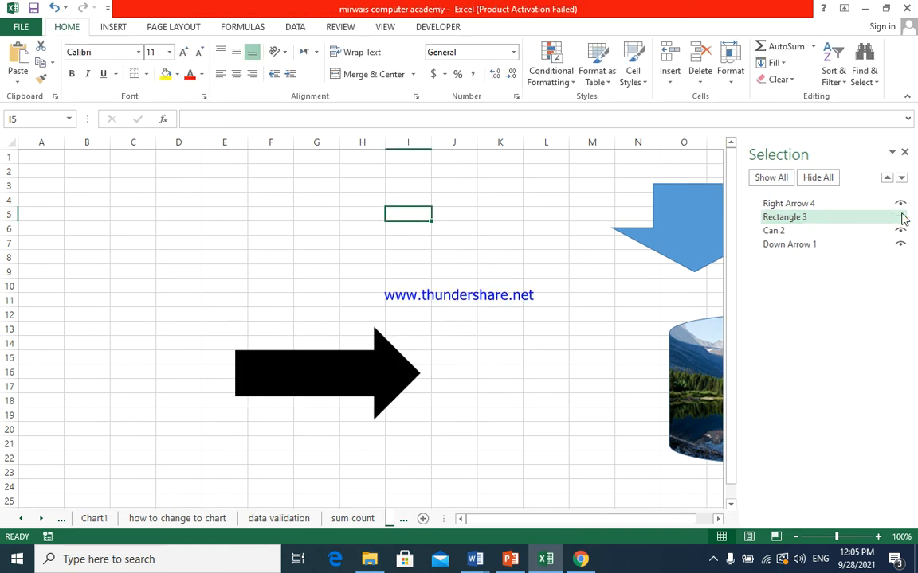
pyautogui.click(901, 217)
pyautogui.click(900, 203)
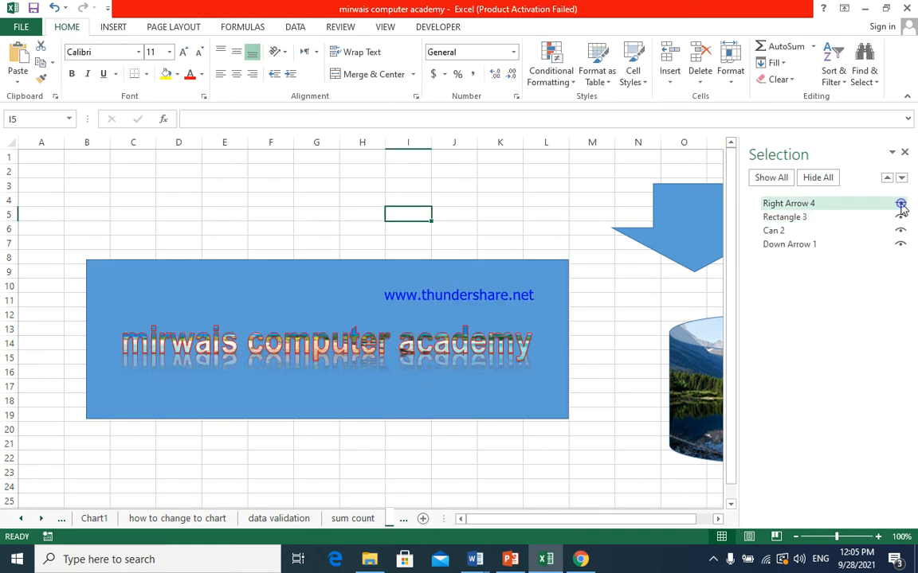
pyautogui.click(900, 203)
pyautogui.click(901, 231)
pyautogui.click(900, 230)
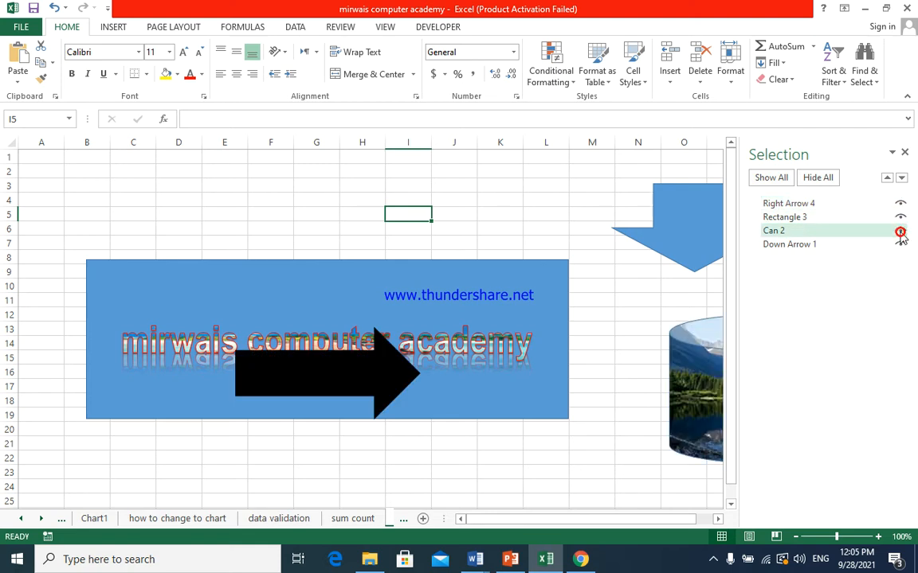
pyautogui.click(901, 243)
pyautogui.click(900, 244)
pyautogui.click(905, 154)
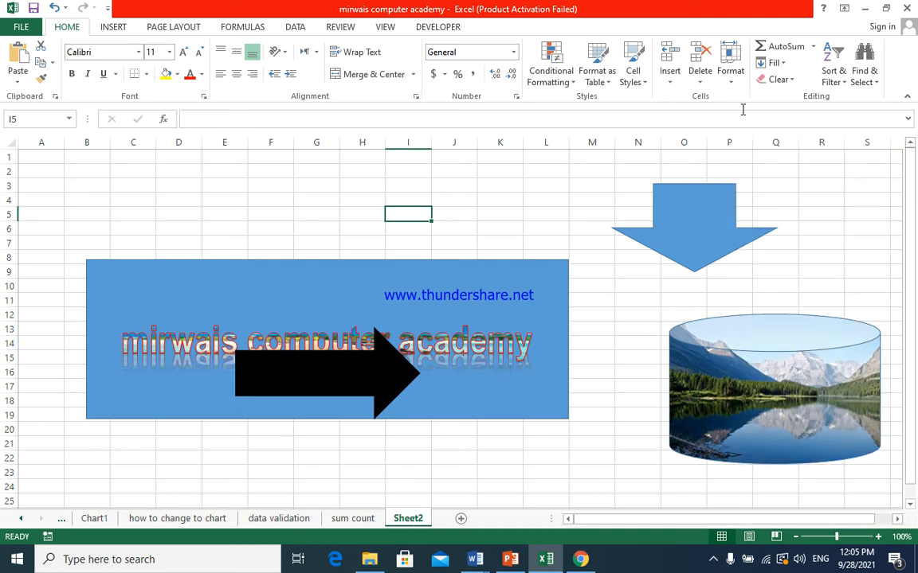
# - Move the black right arrow above the rectangle, to rows 1 to 7 in columns F to J
pyautogui.click(441, 323)
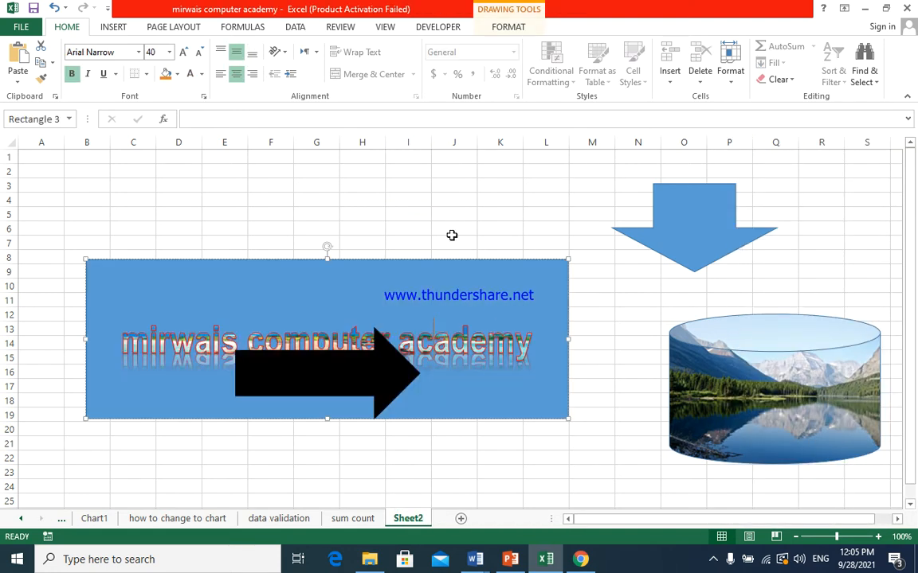
pyautogui.click(508, 26)
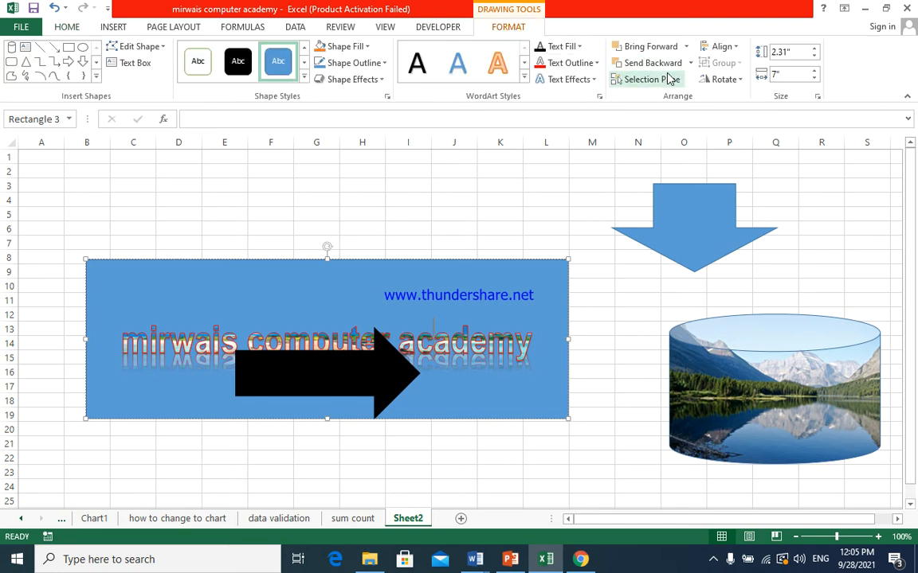
pyautogui.click(358, 373)
pyautogui.moveTo(359, 372); pyautogui.dragTo(394, 198)
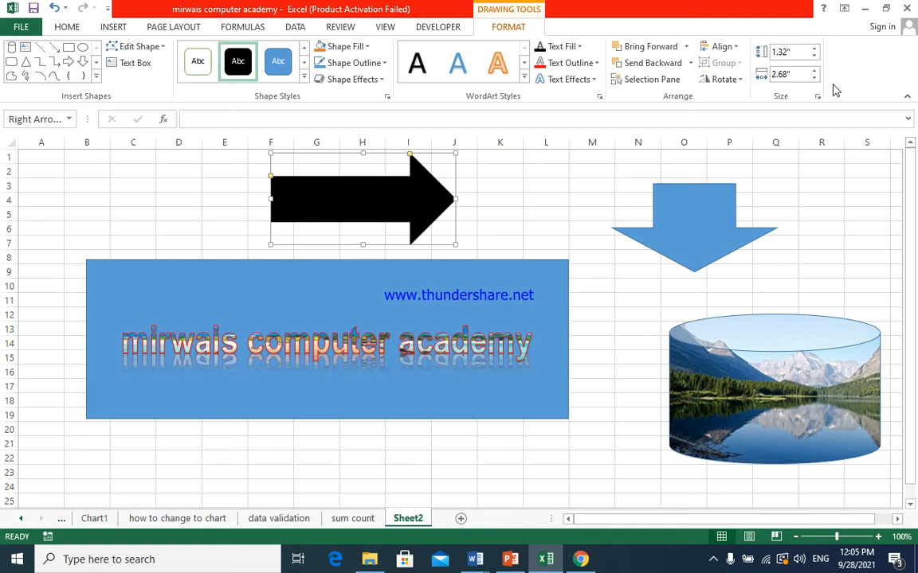
# - Resize the black right arrow to 1.4" high and 2.9" wide
pyautogui.click(814, 49)
pyautogui.click(814, 50)
pyautogui.click(814, 50)
pyautogui.click(814, 59)
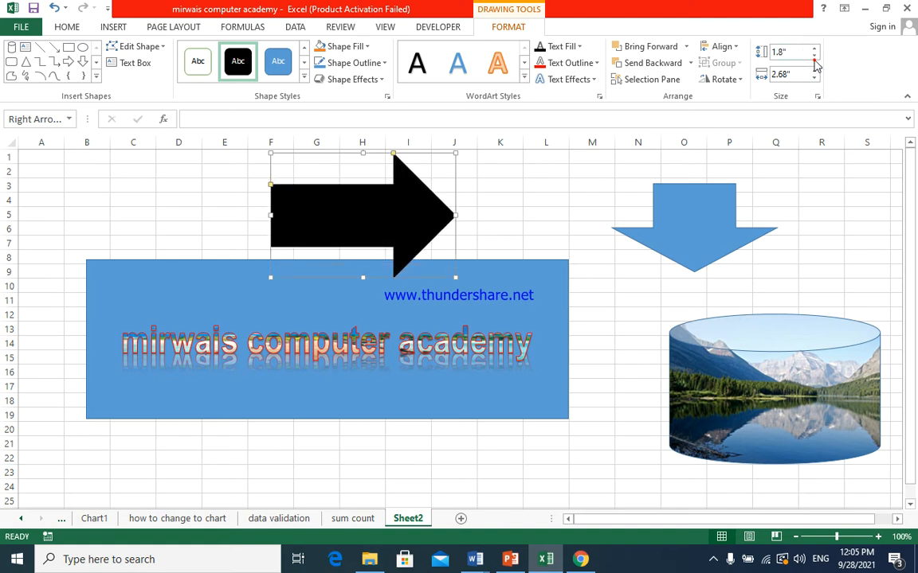
pyautogui.click(814, 59)
pyautogui.click(814, 59)
pyautogui.click(814, 59)
pyautogui.click(814, 59)
pyautogui.click(814, 70)
pyautogui.click(814, 71)
pyautogui.click(814, 70)
pyautogui.click(814, 70)
pyautogui.click(814, 78)
pyautogui.click(813, 78)
pyautogui.click(813, 78)
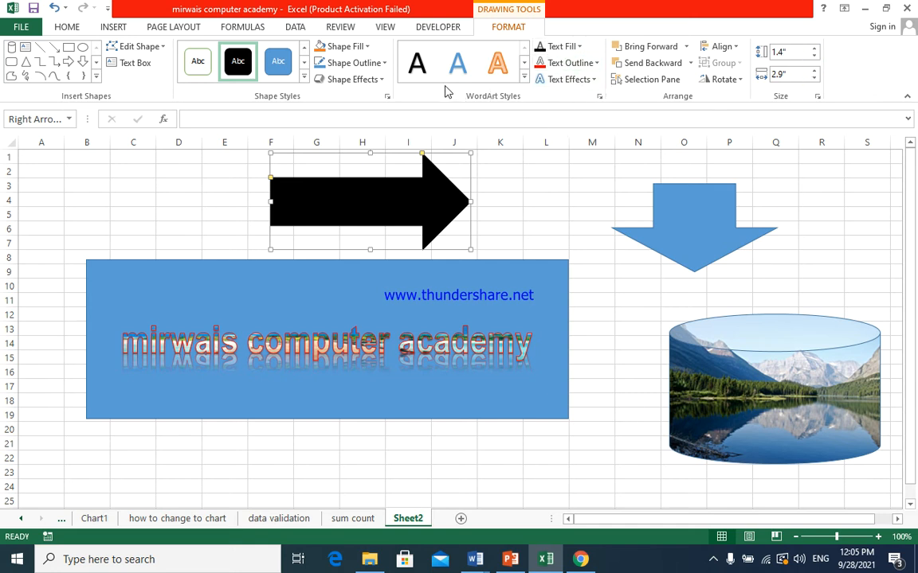
# - Edit the right arrow's points: stretch the tip to about 4.3" overall width and pull both inner corners together toward the tip, tapering the shaft
pyautogui.click(149, 48)
pyautogui.click(154, 86)
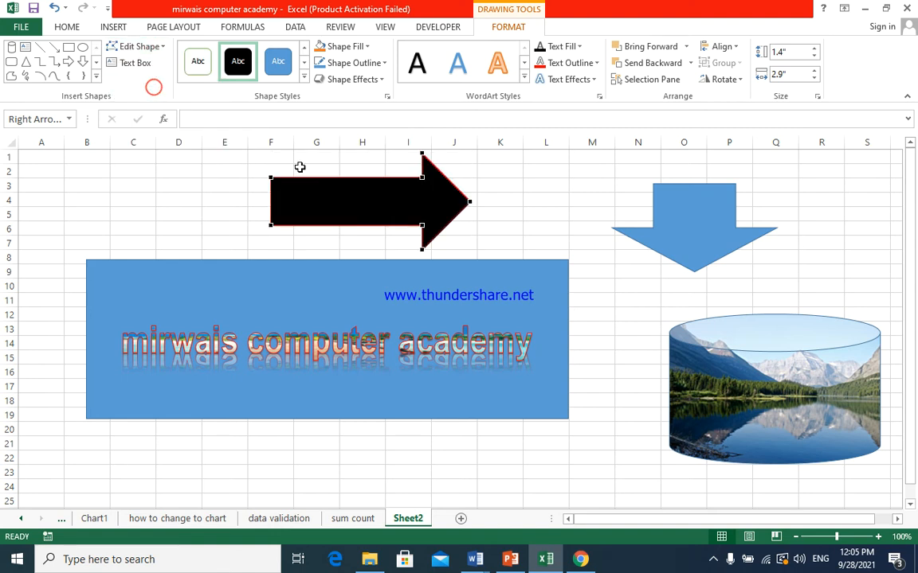
pyautogui.moveTo(471, 202); pyautogui.dragTo(566, 206)
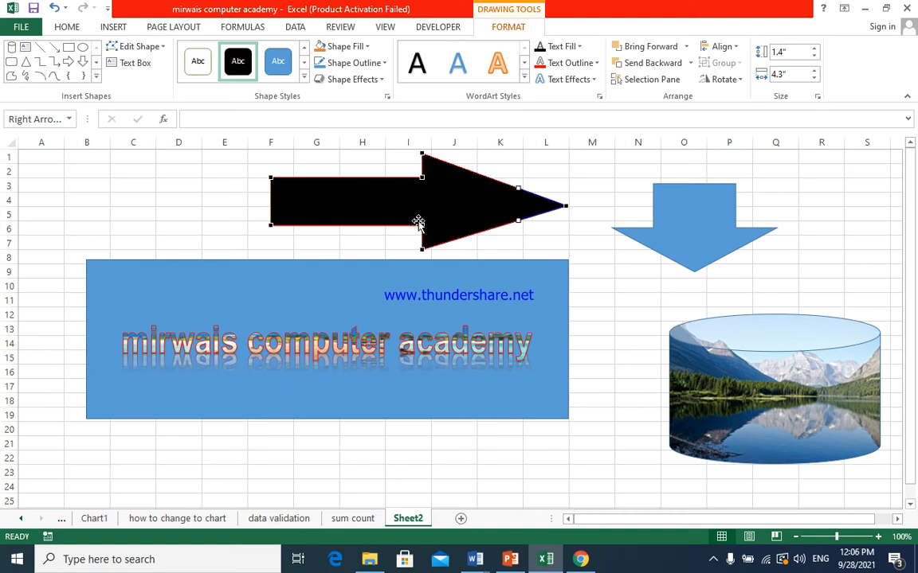
pyautogui.moveTo(423, 224); pyautogui.dragTo(457, 199)
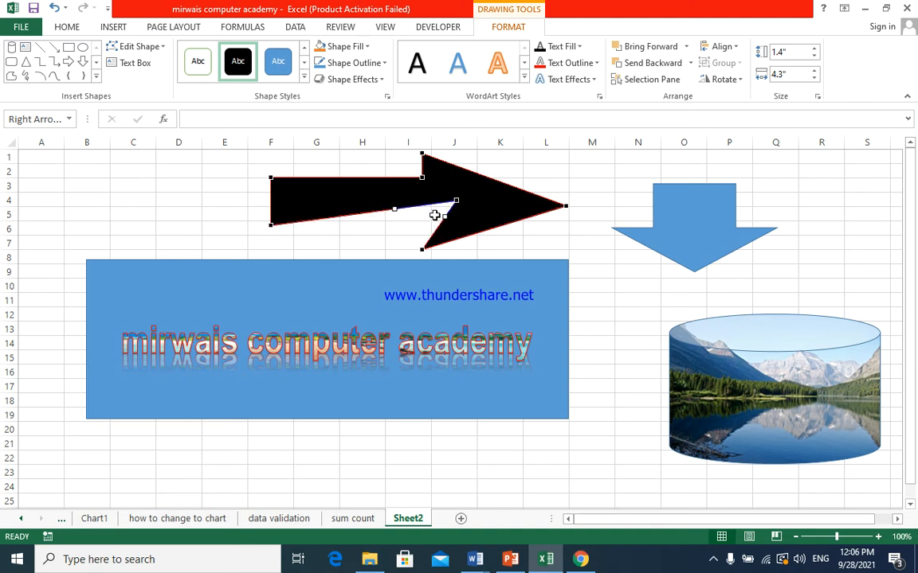
pyautogui.moveTo(421, 177); pyautogui.dragTo(451, 190)
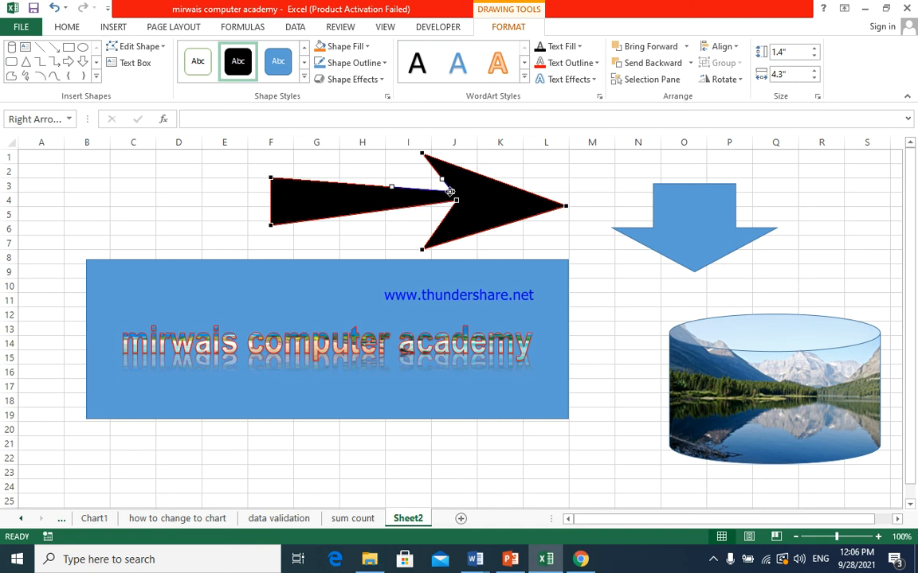
pyautogui.moveTo(454, 191); pyautogui.dragTo(455, 195)
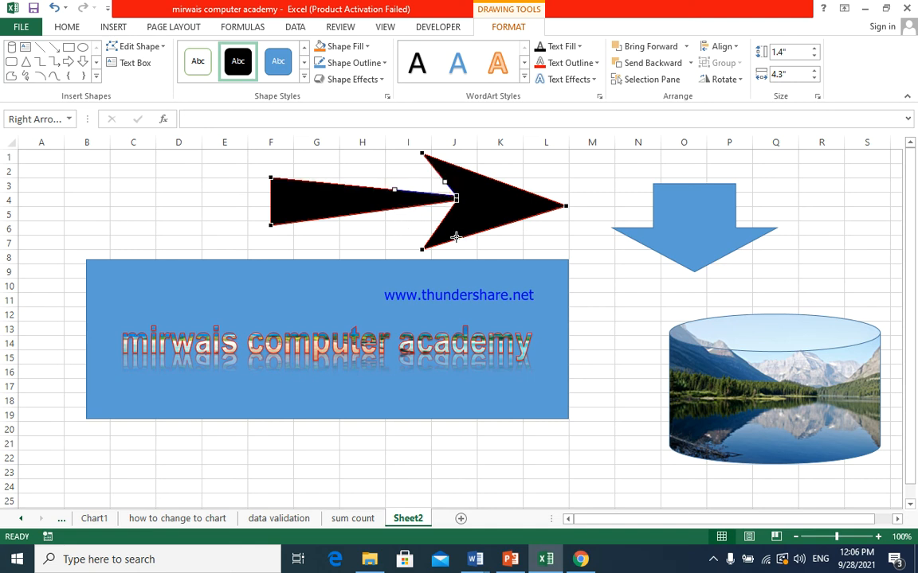
pyautogui.click(502, 241)
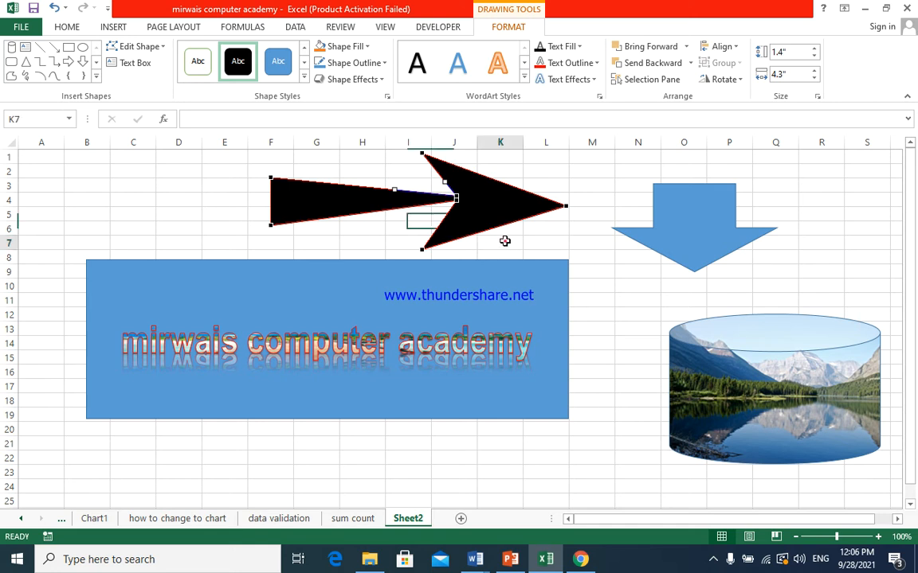
pyautogui.click(380, 231)
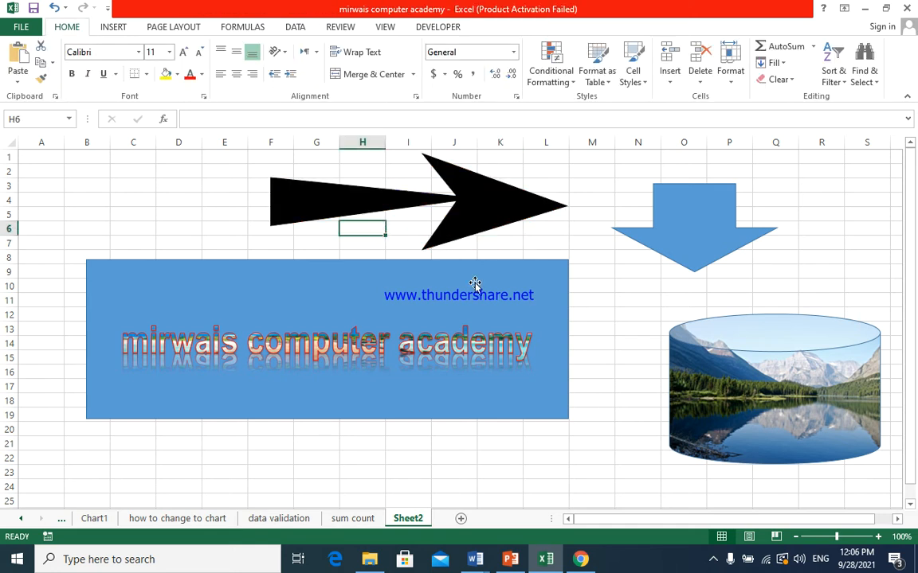
pyautogui.scroll(-1, 475, 285)
pyautogui.scroll(1, 461, 307)
# - Change the black right arrow into a Sun shape and stretch it downward to 2.25" high
pyautogui.click(517, 204)
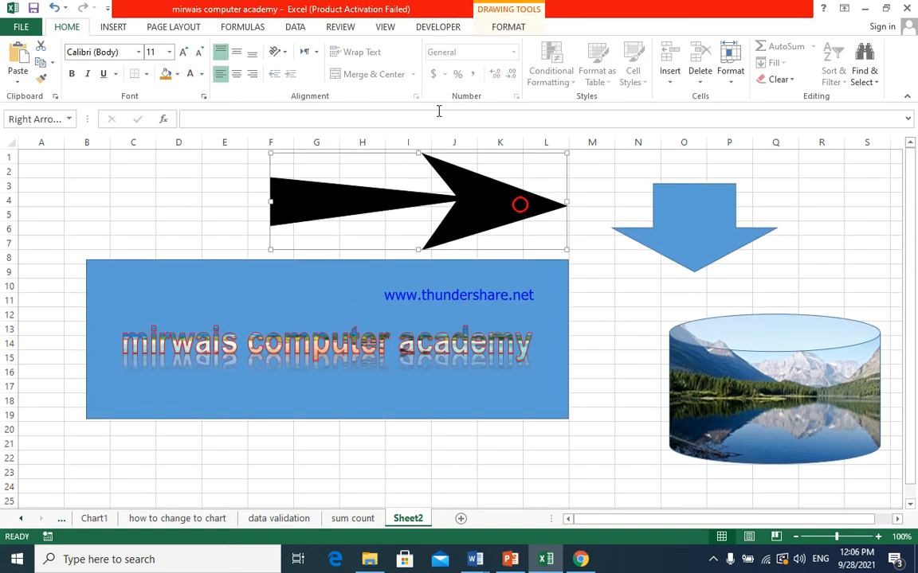
pyautogui.click(478, 27)
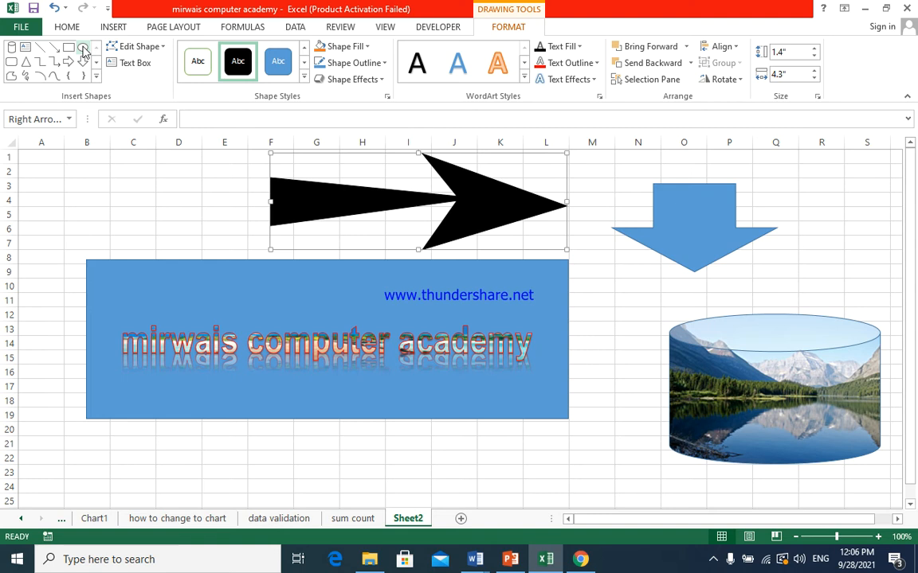
pyautogui.click(151, 47)
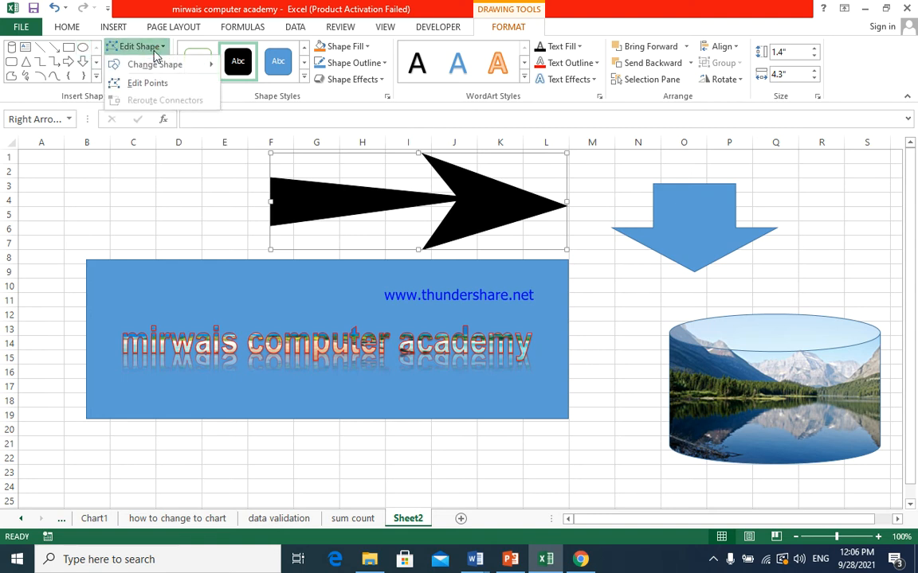
pyautogui.moveTo(213, 70)
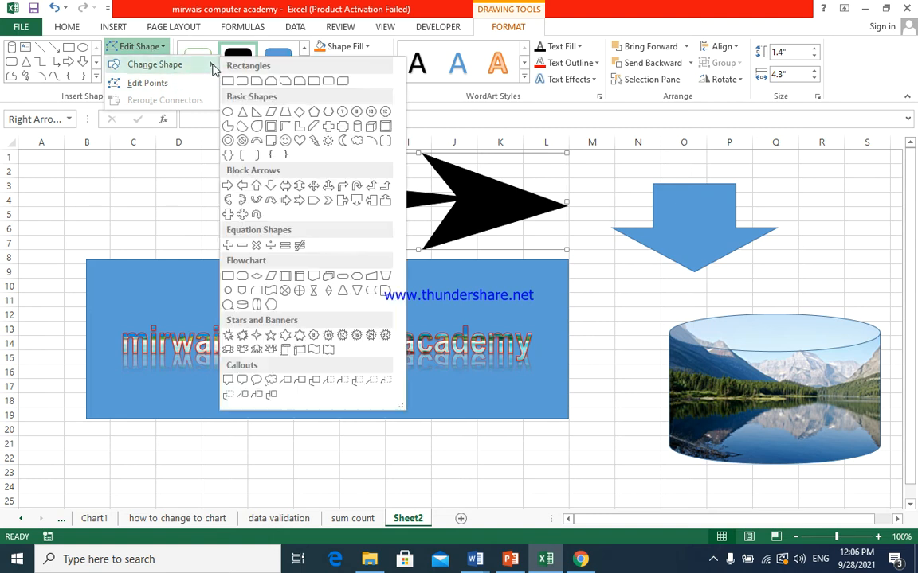
pyautogui.click(328, 141)
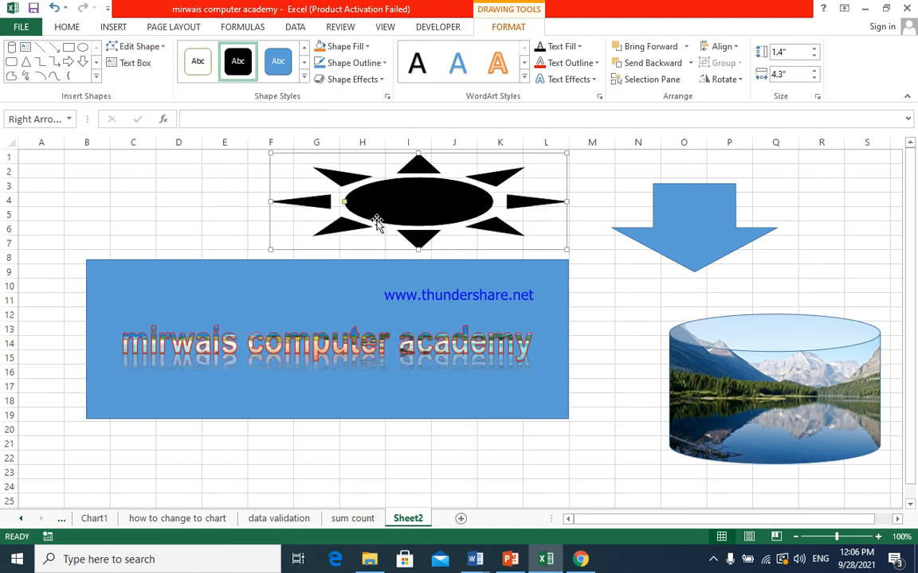
pyautogui.moveTo(418, 249); pyautogui.dragTo(415, 296)
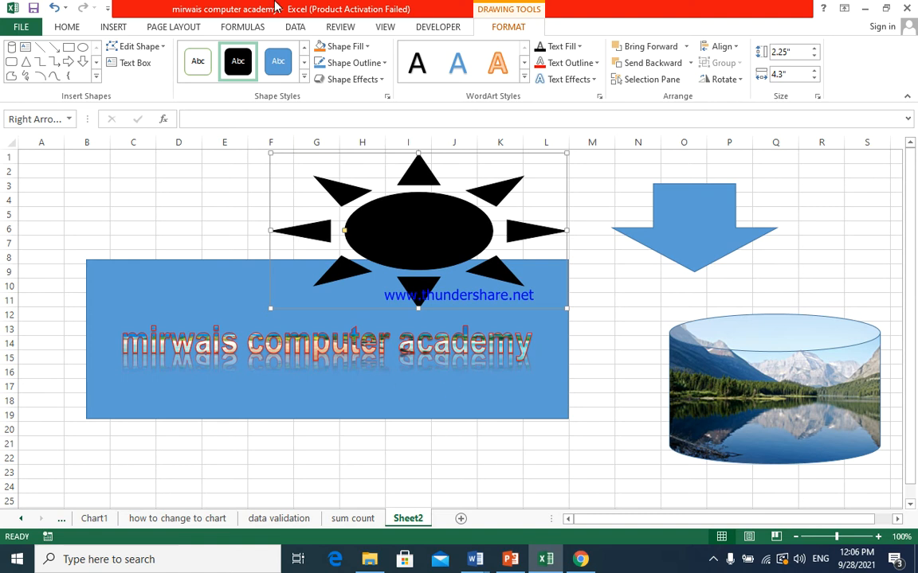
pyautogui.click(237, 185)
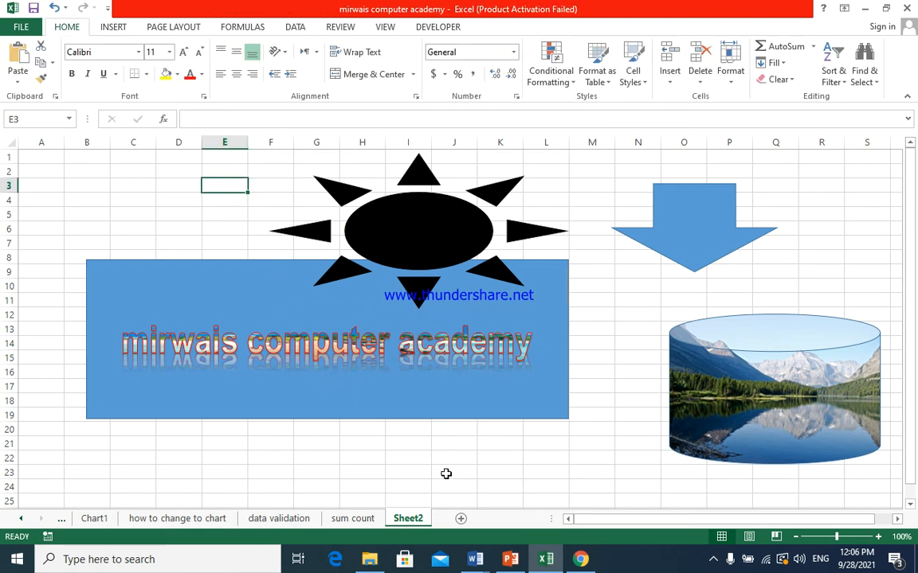
# - Add a new worksheet and insert a Diverging Radial SmartArt graphic from the Relationship category
pyautogui.click(461, 520)
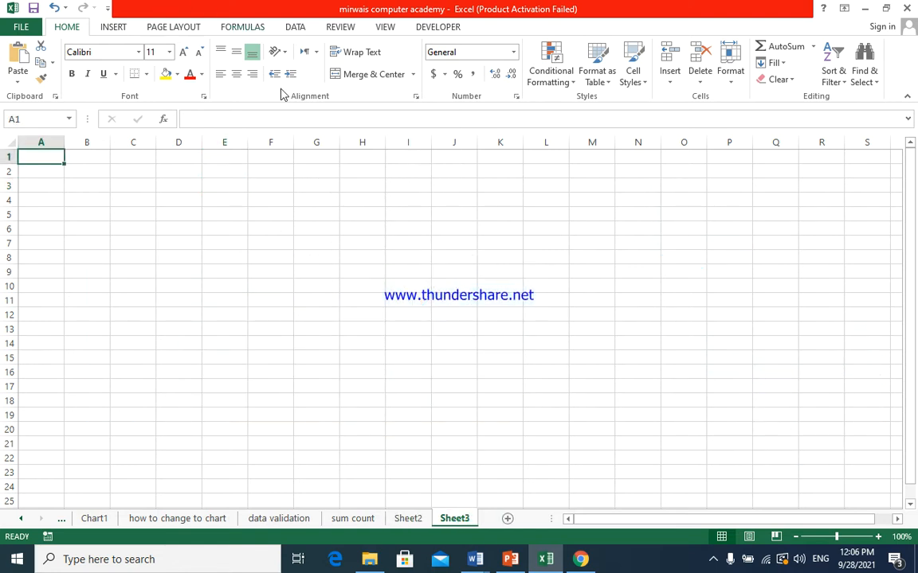
pyautogui.click(112, 27)
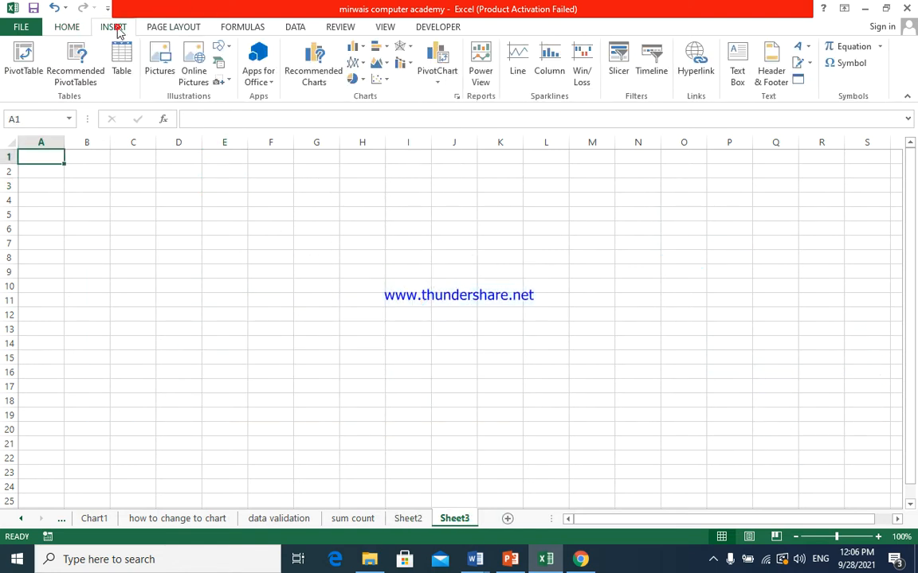
pyautogui.click(222, 66)
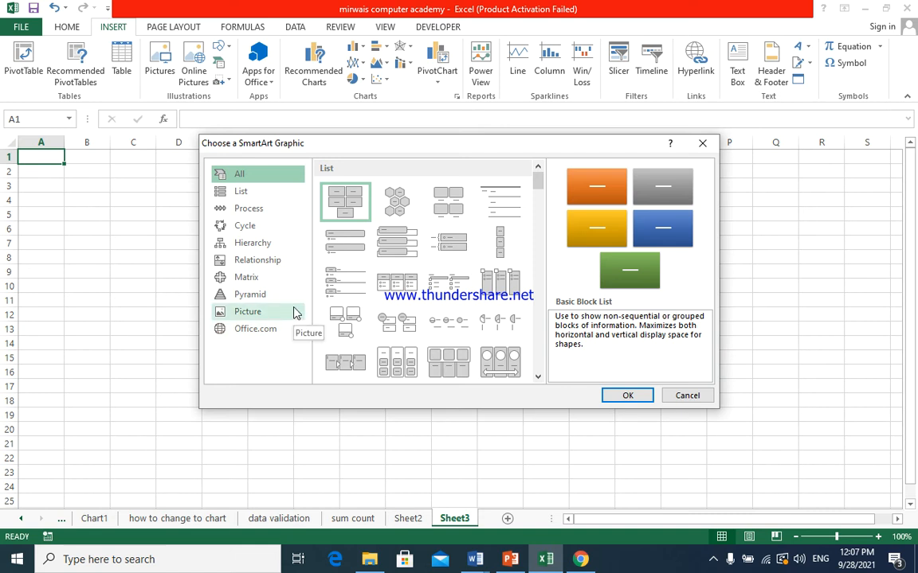
pyautogui.click(287, 262)
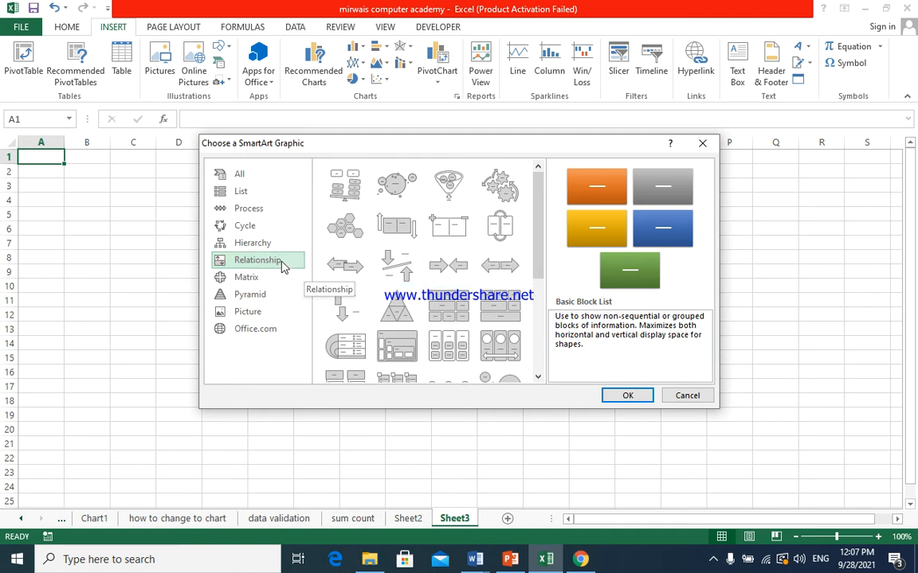
pyautogui.scroll(-5, 488, 265)
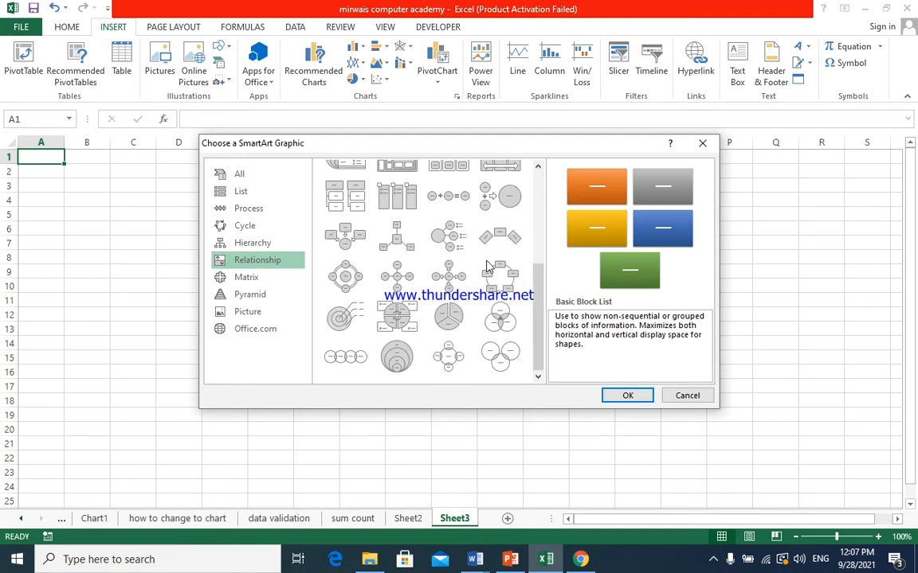
pyautogui.click(448, 280)
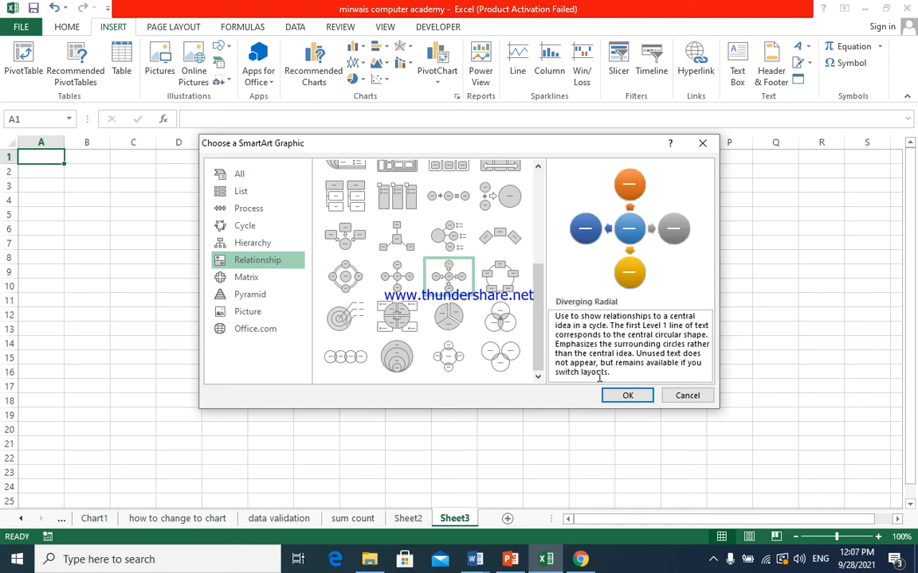
pyautogui.click(624, 396)
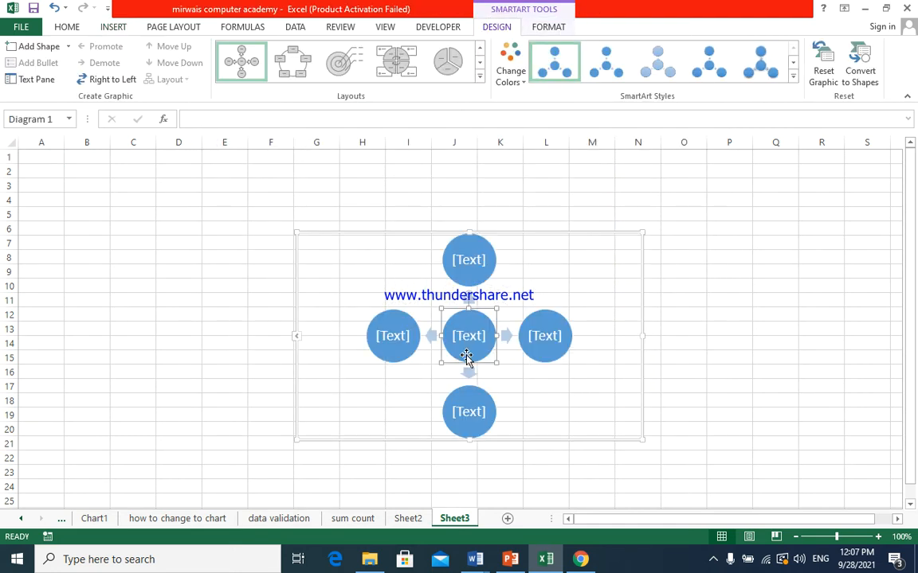
# - Label the SmartArt's central circle "office managment" and its first outer circle "ms power point"
pyautogui.click(298, 339)
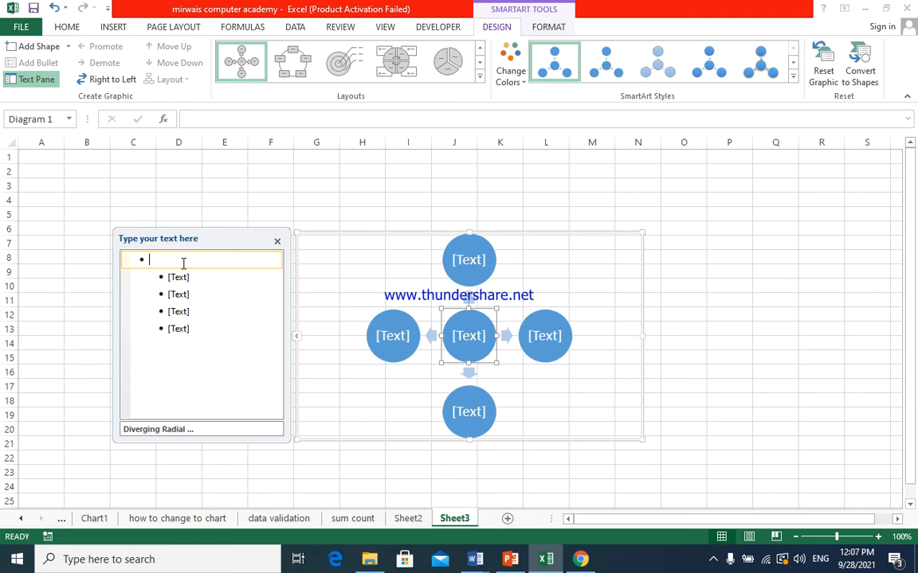
pyautogui.write('office ')
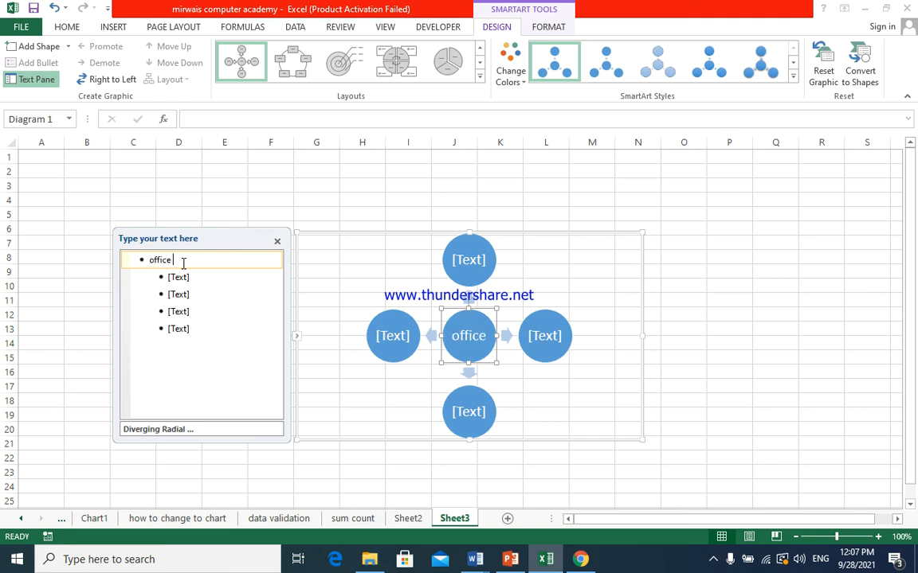
pyautogui.write('mana')
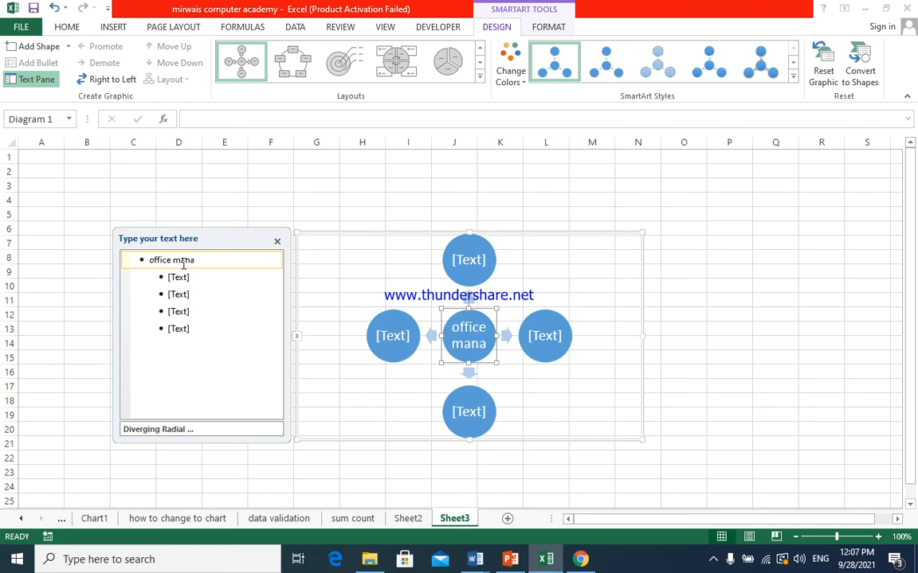
pyautogui.write('gment')
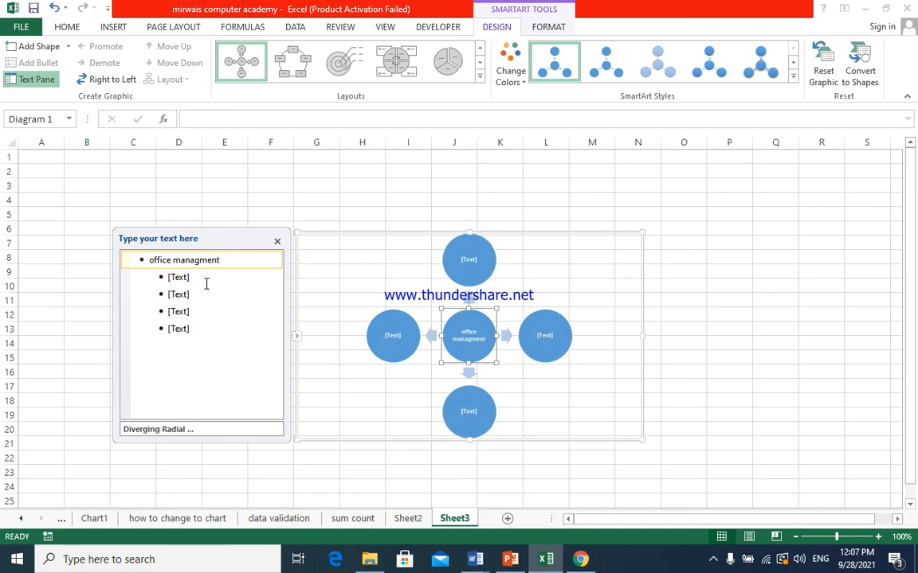
pyautogui.click(179, 276)
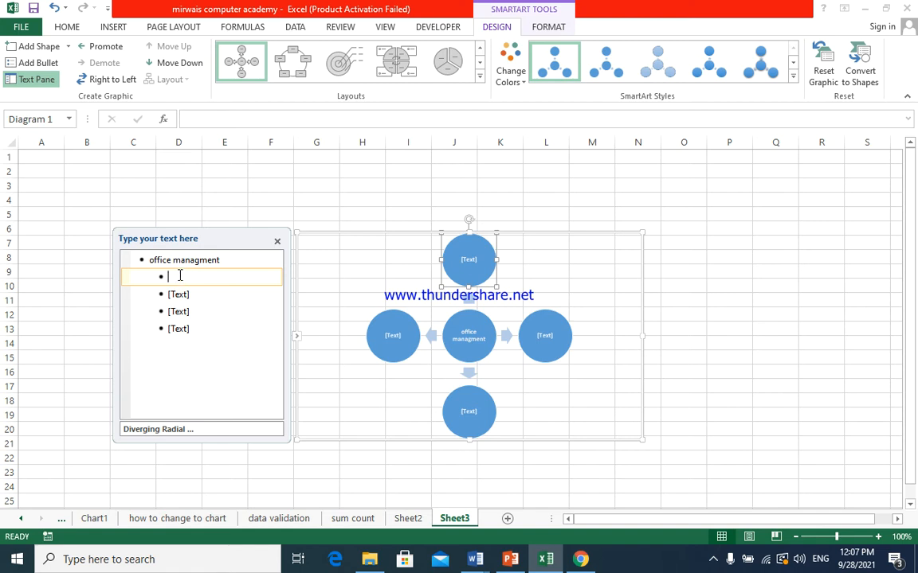
pyautogui.write('ms power point')
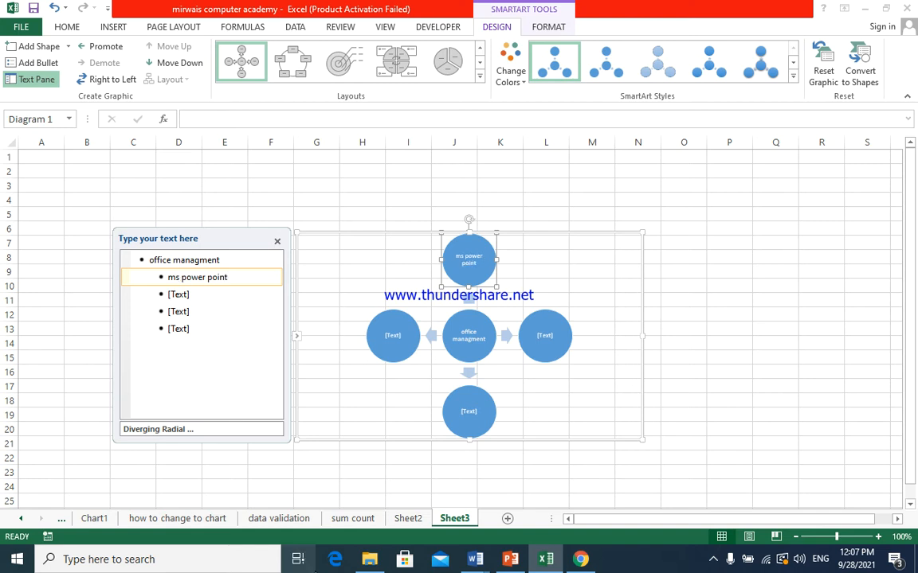
# - Label the remaining three outer circles "installation", "inpage" and "typing"
pyautogui.click(178, 296)
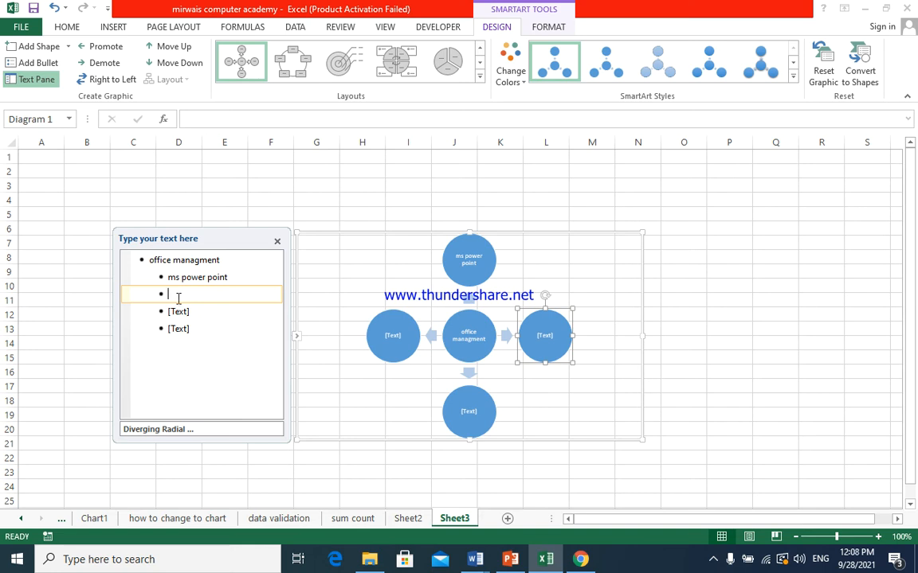
pyautogui.write('installation')
pyautogui.click(185, 315)
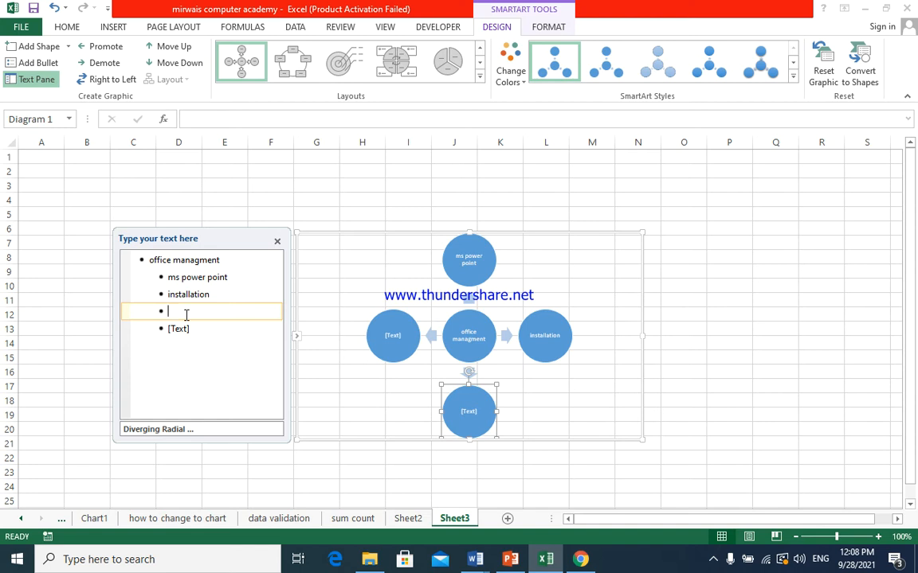
pyautogui.write('inpage')
pyautogui.click(190, 329)
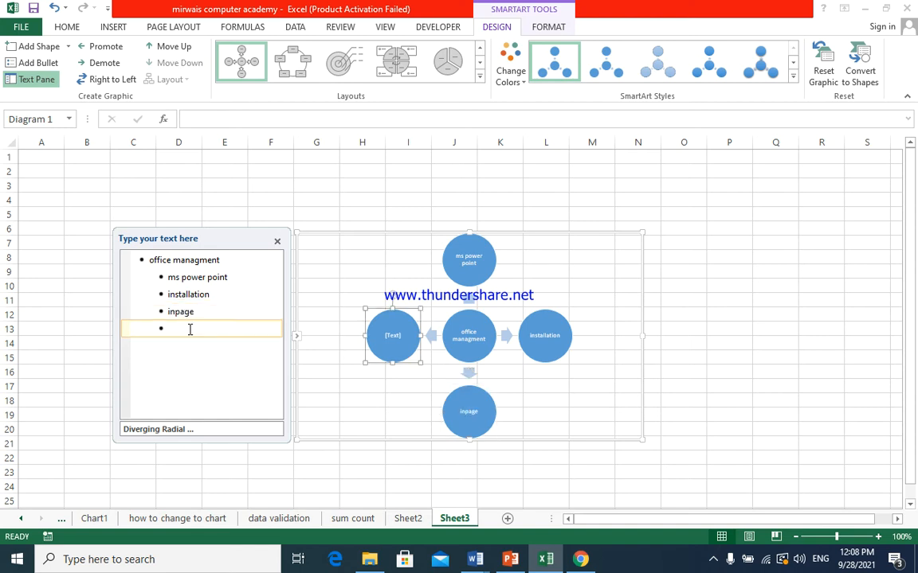
pyautogui.write('typing')
# - Add two more outer circles to the SmartArt after "typing", labelled "ms excel" and "ms word"
pyautogui.press('Return')
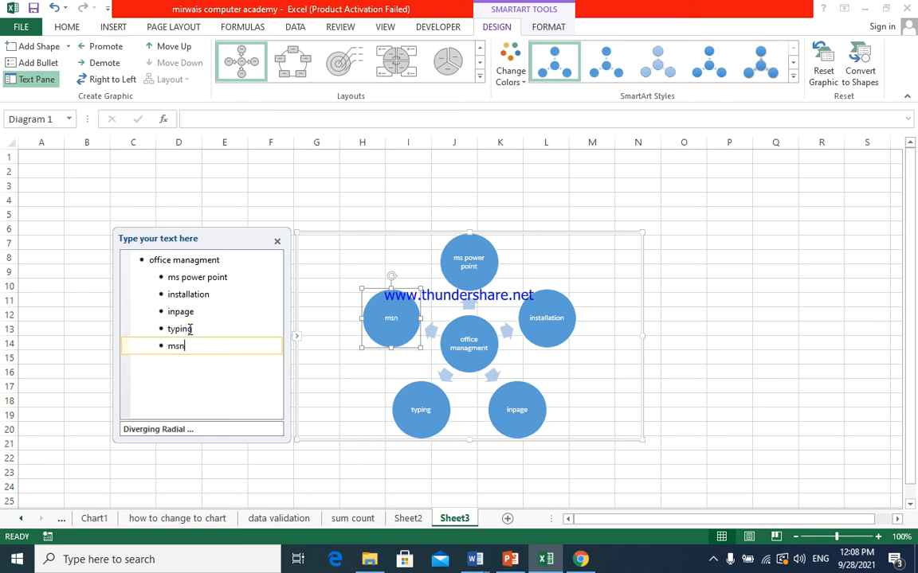
pyautogui.write('ms excel')
pyautogui.press('Return')
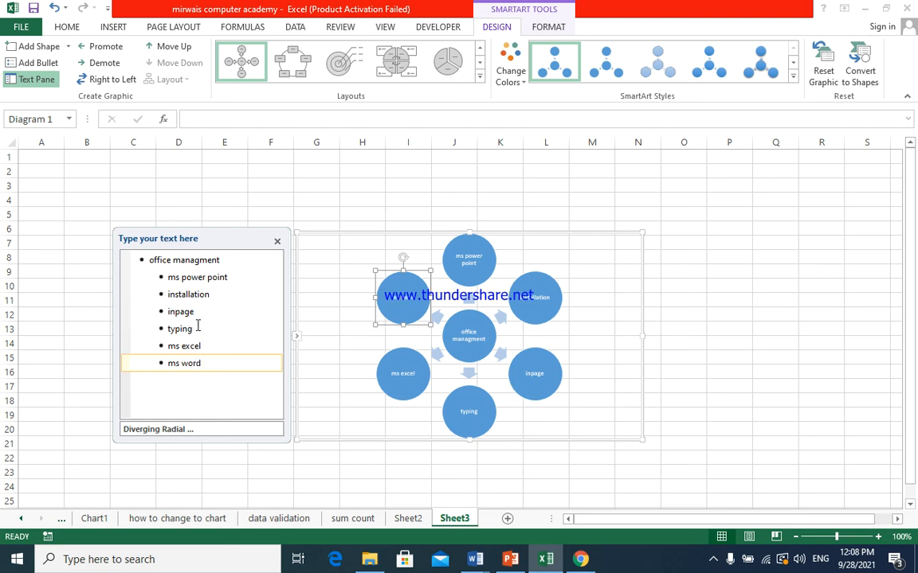
pyautogui.click(502, 327)
pyautogui.click(538, 299)
pyautogui.click(556, 268)
pyautogui.click(547, 297)
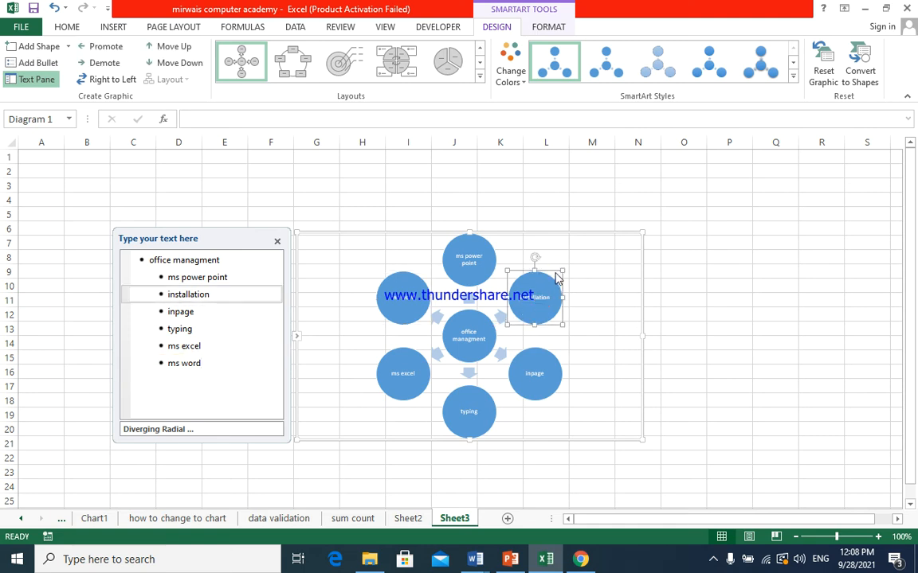
pyautogui.click(542, 26)
pyautogui.click(502, 25)
# - Convert the SmartArt graphic to shapes and move the resulting group to about columns K to N, rows 4 to 19
pyautogui.click(490, 317)
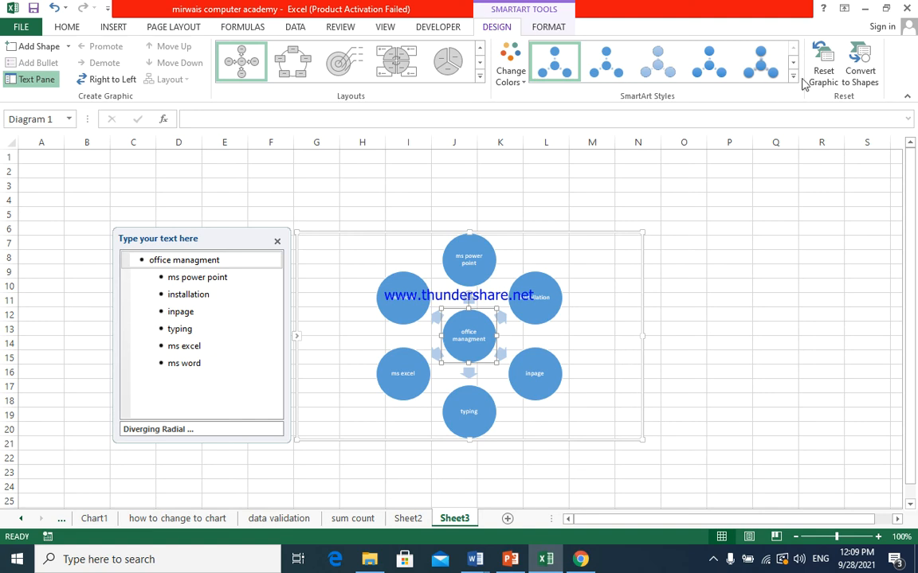
pyautogui.click(865, 74)
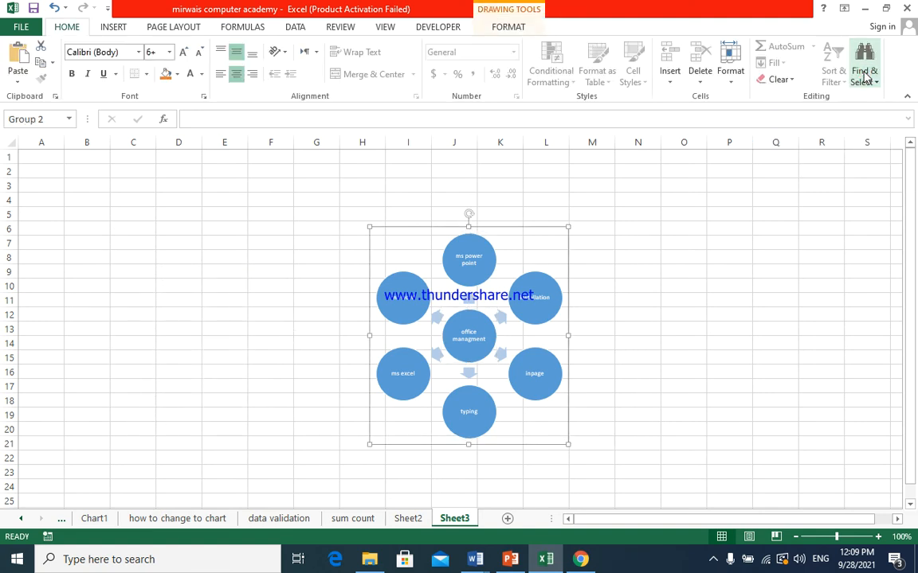
pyautogui.moveTo(494, 227); pyautogui.dragTo(599, 217)
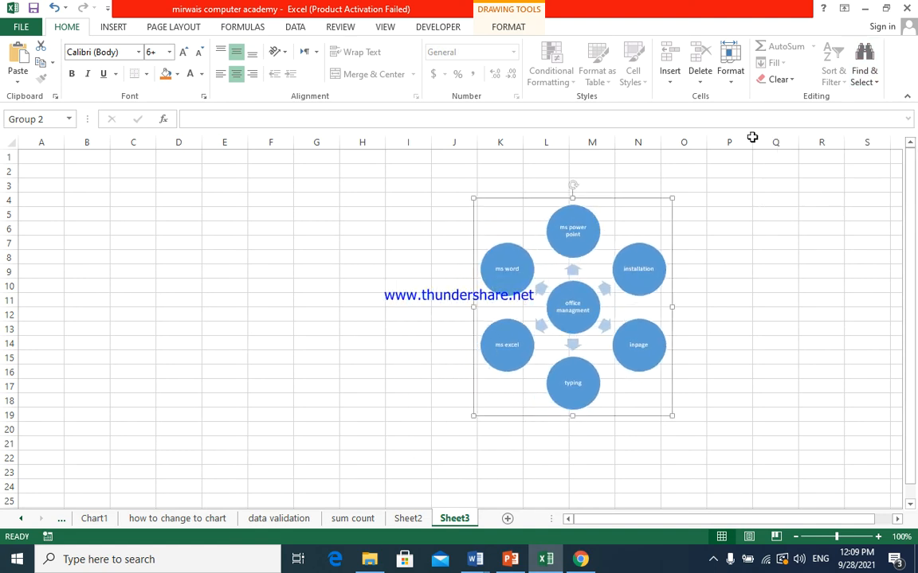
pyautogui.click(573, 233)
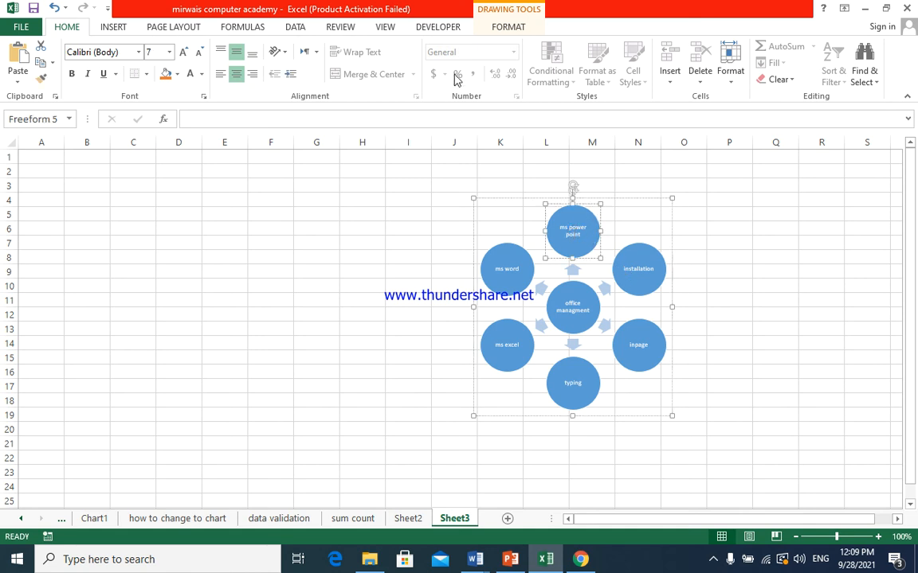
pyautogui.click(436, 27)
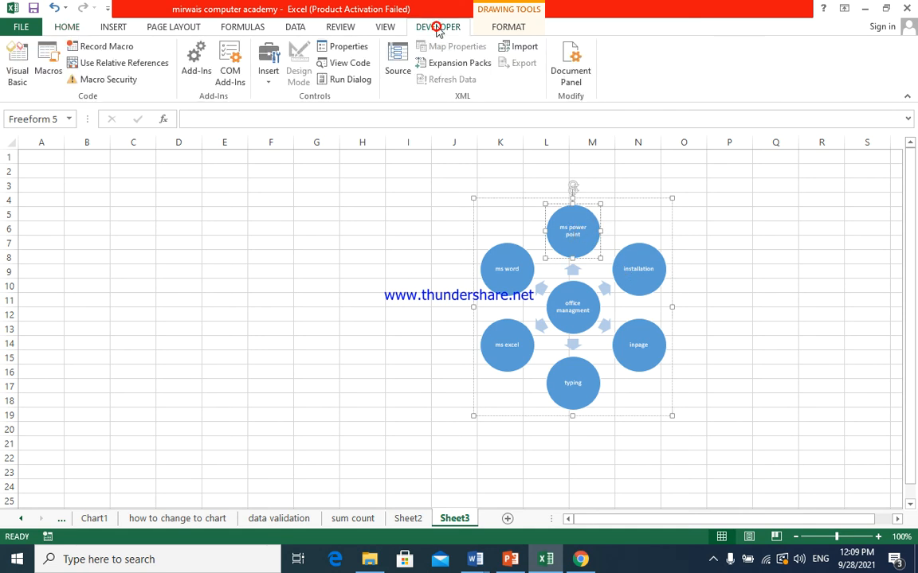
pyautogui.click(505, 32)
pyautogui.click(574, 307)
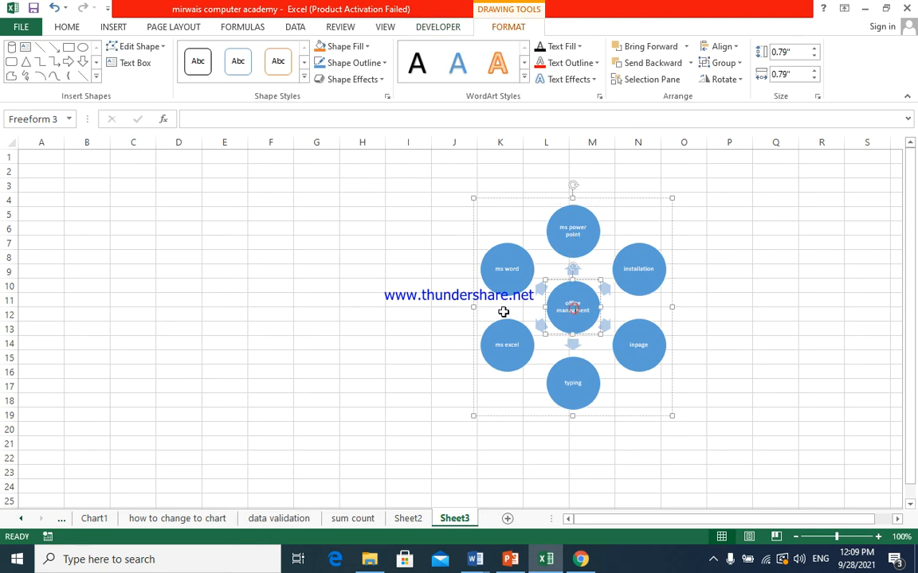
pyautogui.click(474, 307)
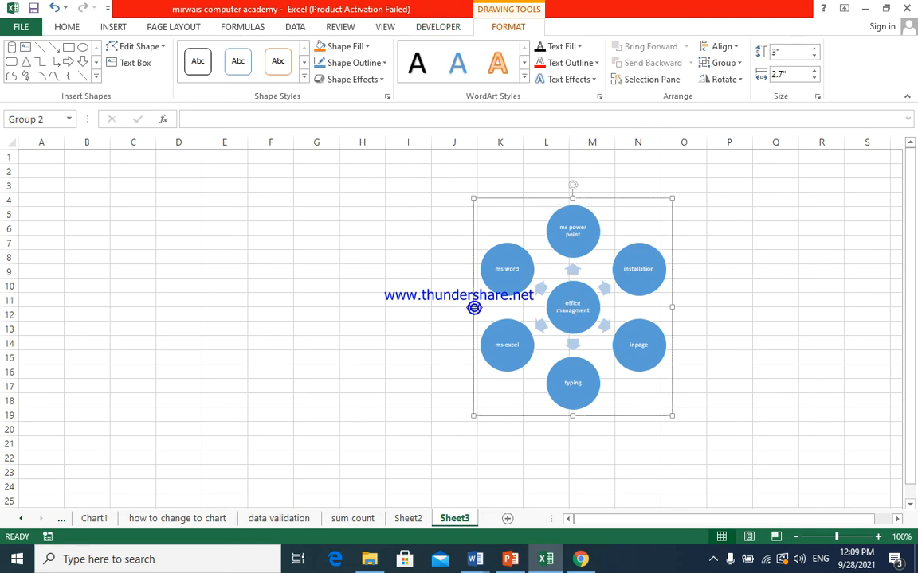
pyautogui.click(514, 15)
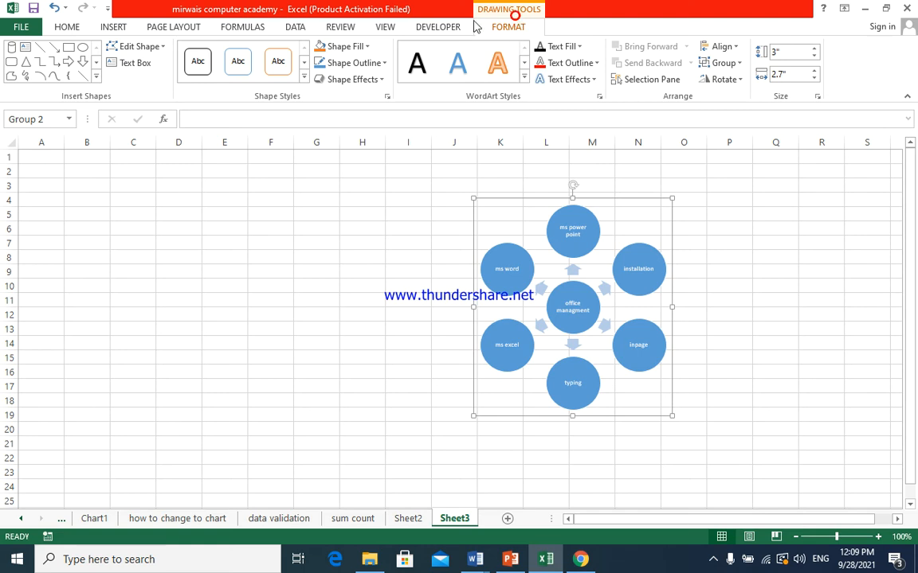
pyautogui.click(112, 28)
pyautogui.click(111, 28)
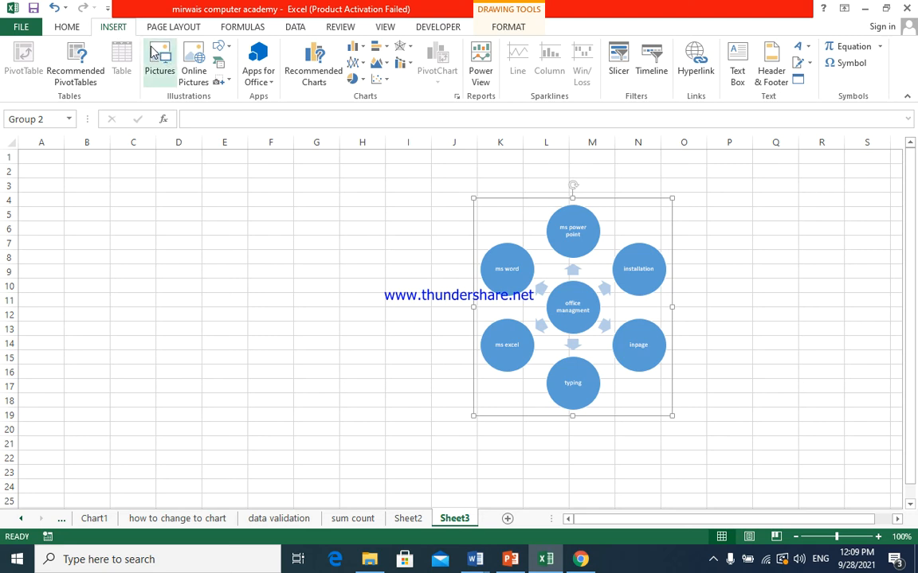
# - Undo the group's move and the conversion to shapes, bringing back the editable SmartArt graphic
pyautogui.click(217, 63)
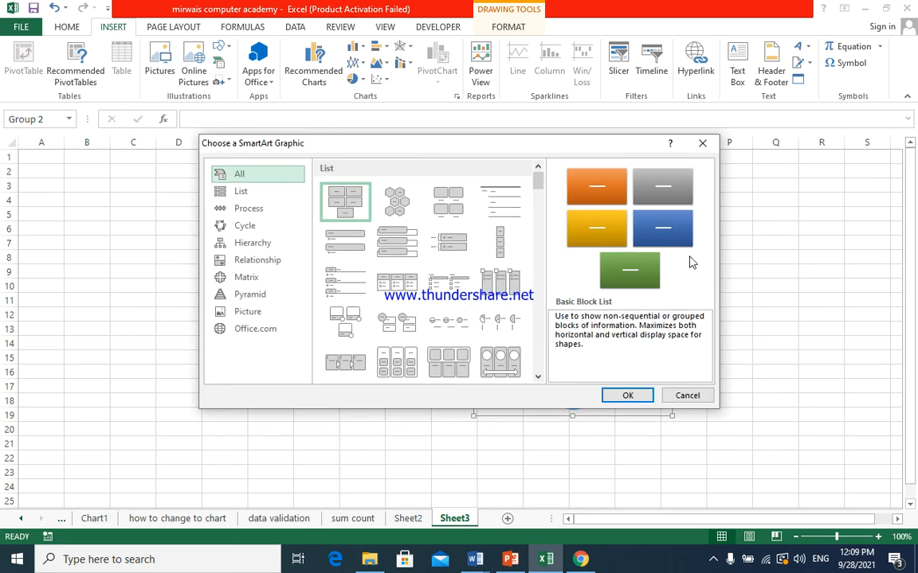
pyautogui.click(686, 397)
pyautogui.hotkey('ctrl', 'z')
pyautogui.hotkey('ctrl', 'z')
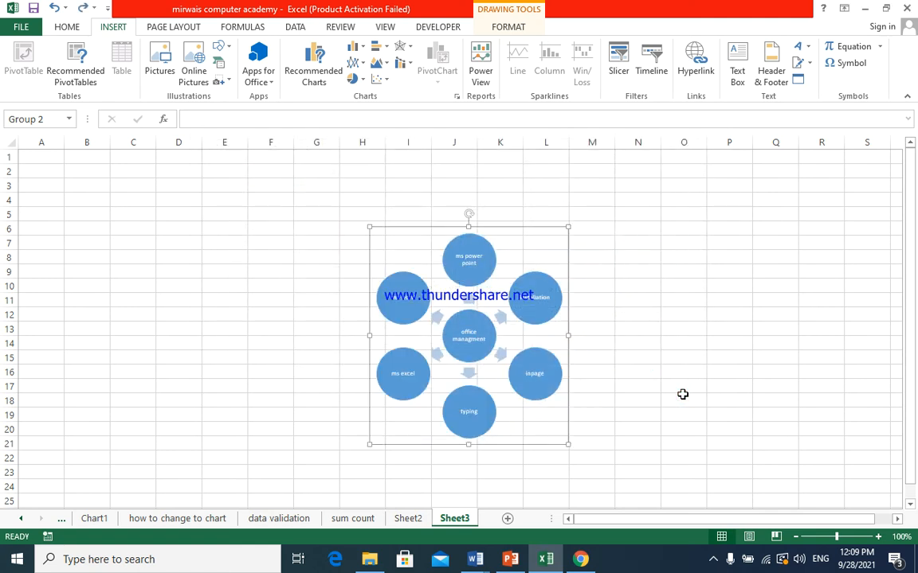
pyautogui.hotkey('ctrl', 'z')
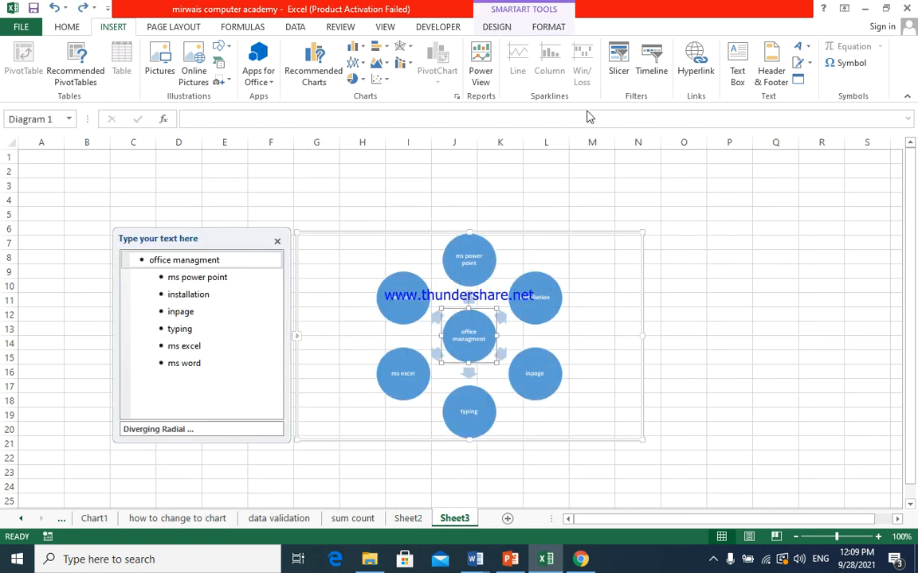
# - Apply the second 3-D SmartArt style to the radial diagram and recolour it with the second Colorful variation
pyautogui.click(500, 29)
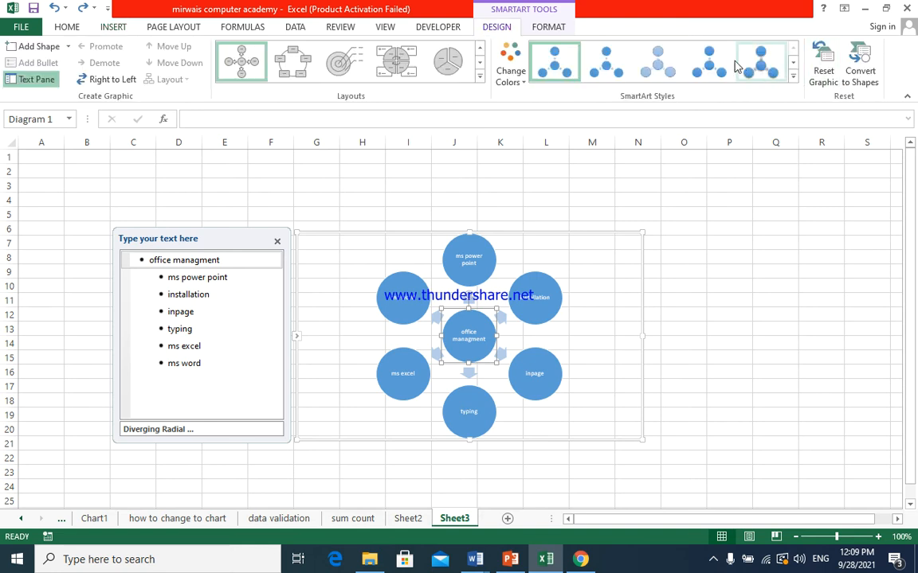
pyautogui.click(793, 80)
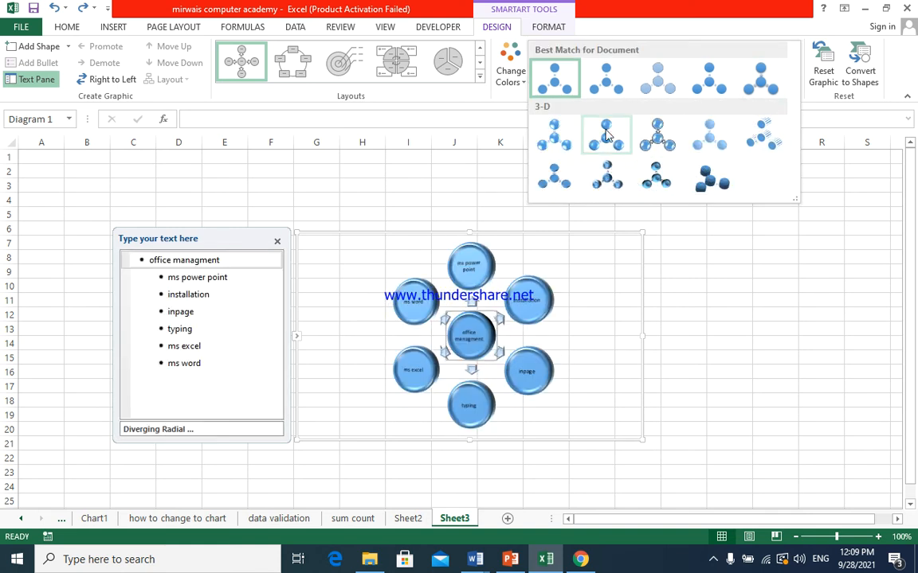
pyautogui.click(604, 17)
pyautogui.click(518, 81)
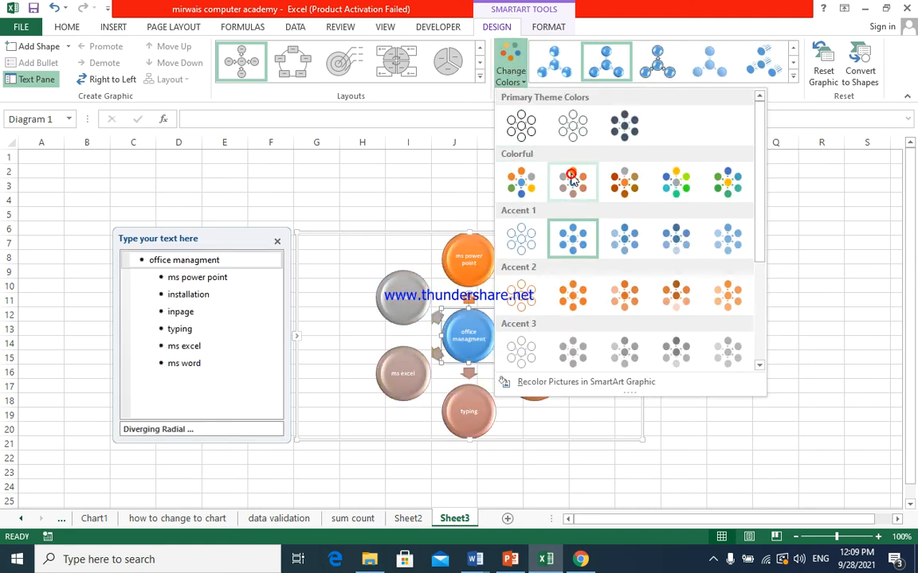
pyautogui.click(571, 180)
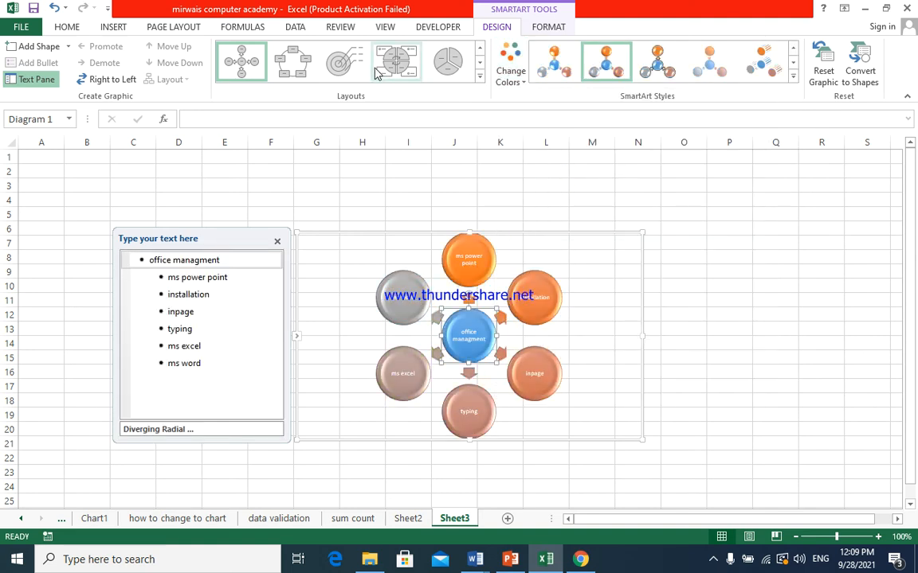
# - Change the SmartArt layout to Converging Radial and move the "ms excel" box up and outward, level with the "typing" box
pyautogui.click(480, 77)
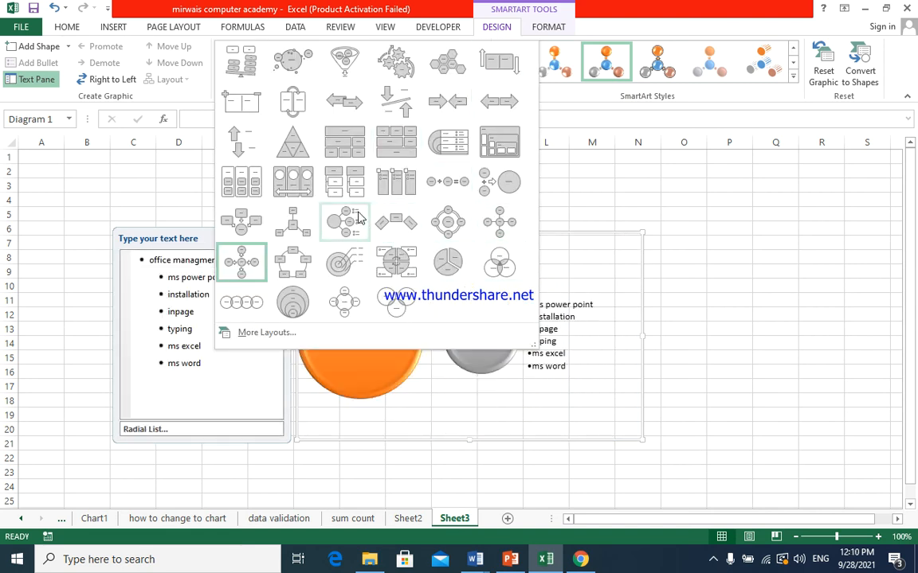
pyautogui.click(241, 220)
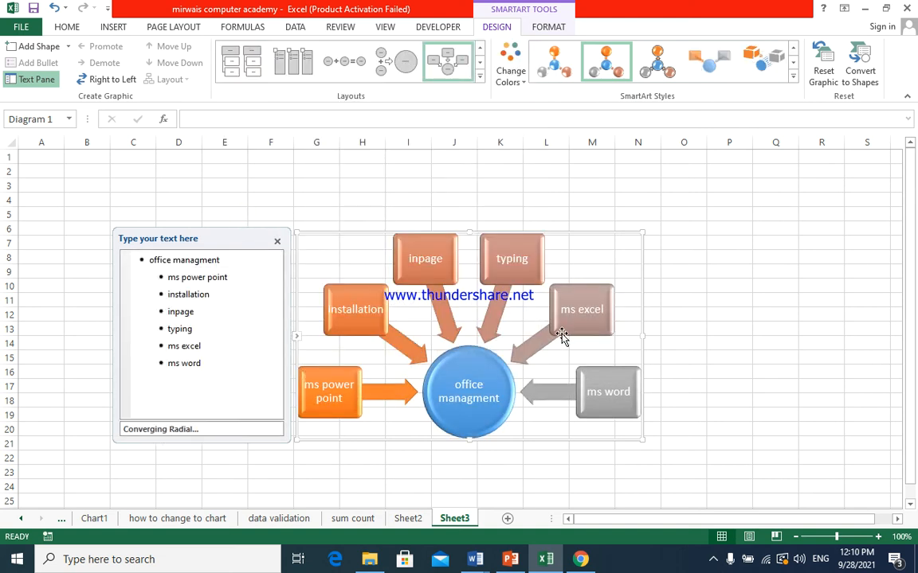
pyautogui.click(584, 312)
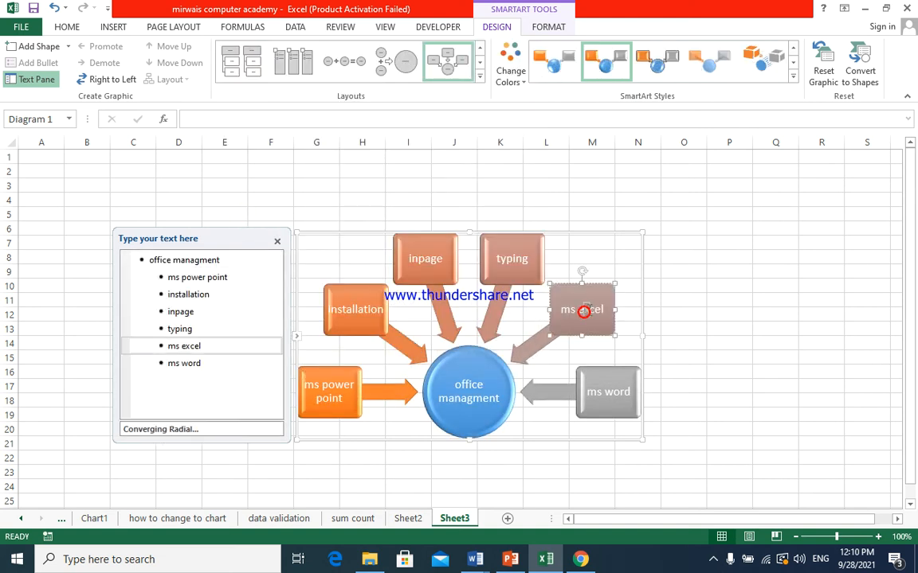
pyautogui.moveTo(578, 288); pyautogui.dragTo(612, 263)
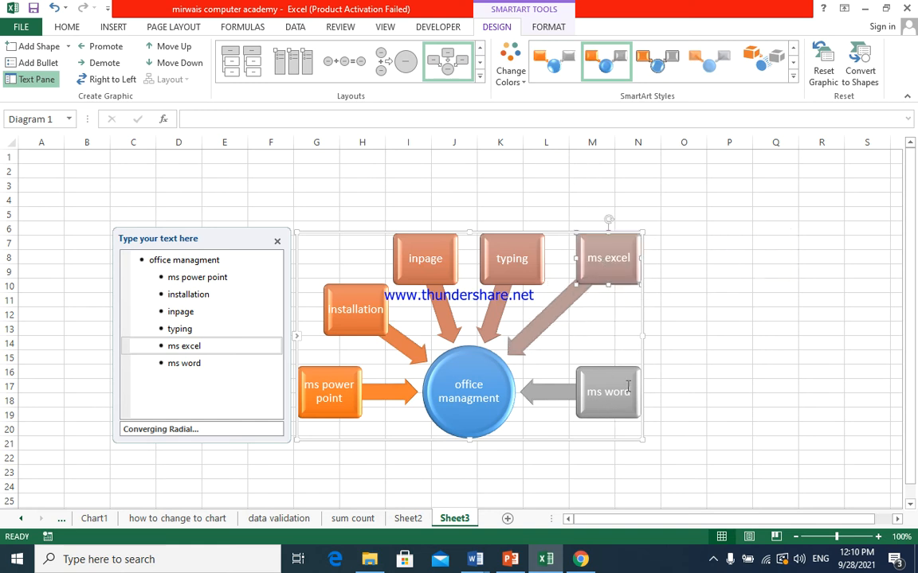